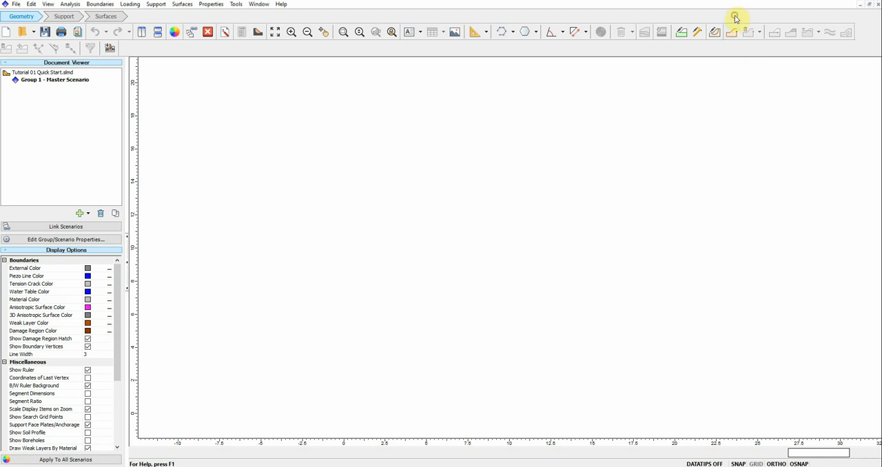
# Step: Create the closed external boundary from pasted coordinates (0,0), (130,0), (130,50), (80,50), (50,30) and (0,30)
pyautogui.click(732, 35)
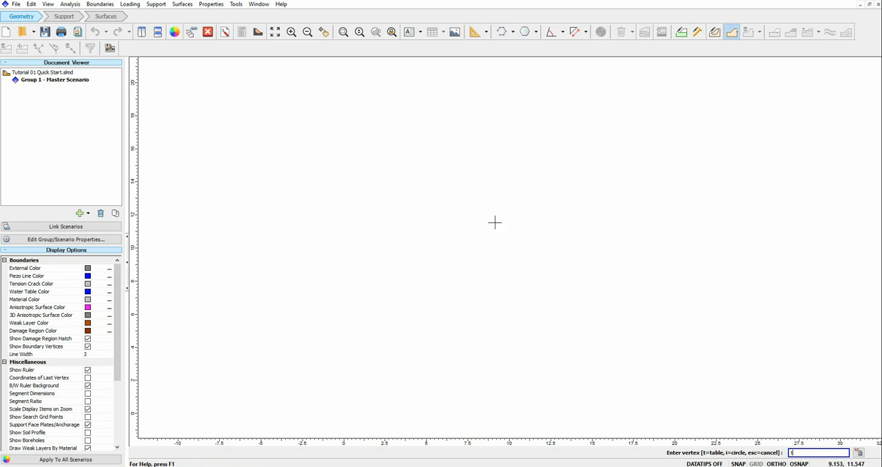
pyautogui.press('Return')
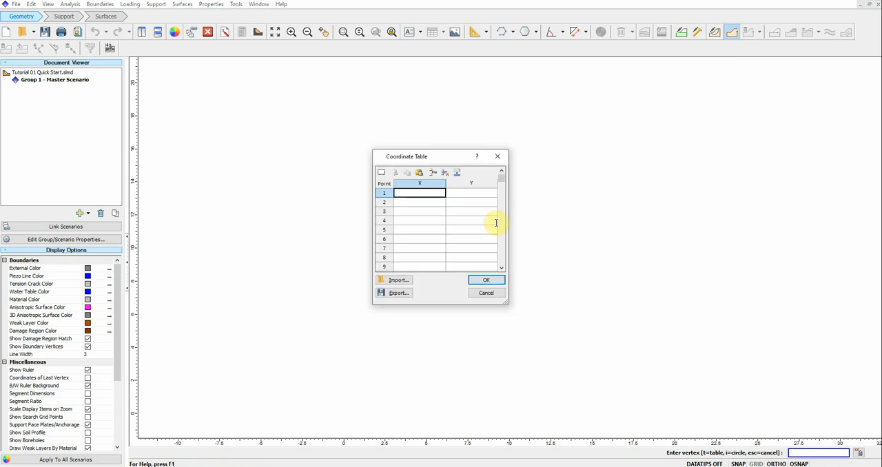
pyautogui.click(420, 173)
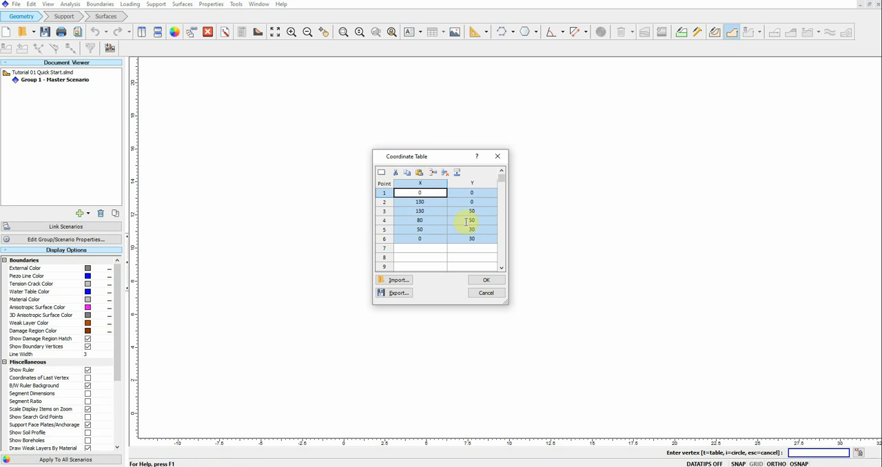
pyautogui.click(487, 281)
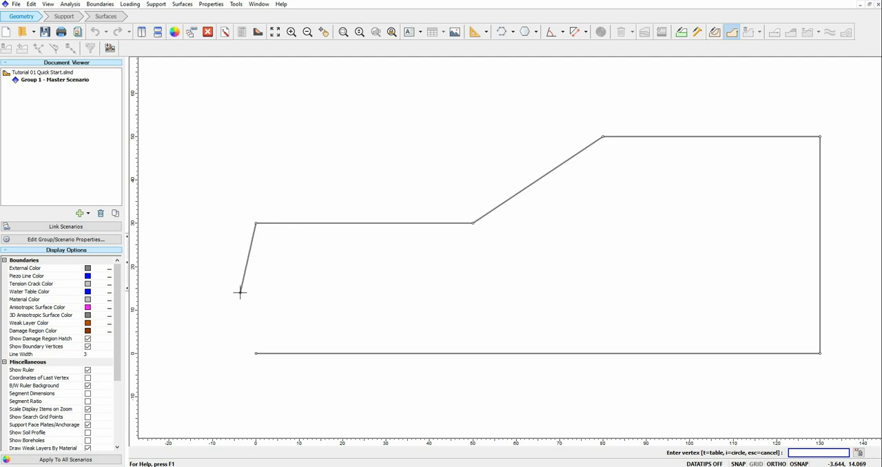
pyautogui.write('c')
pyautogui.press('Return')
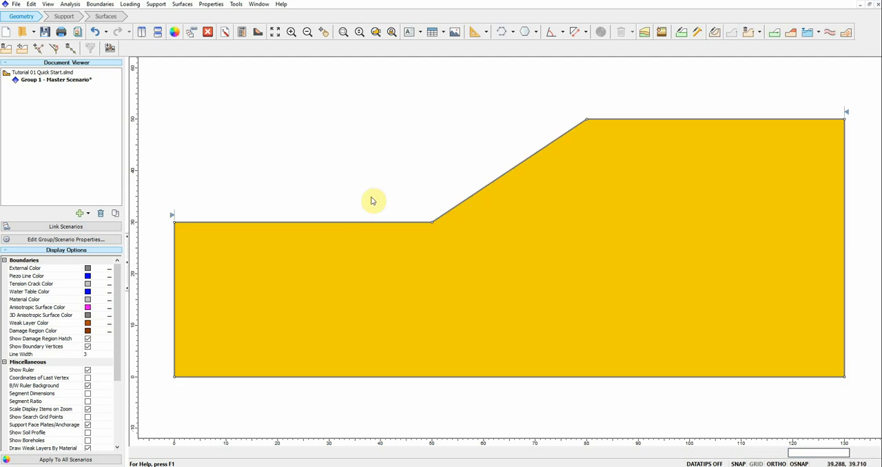
pyautogui.scroll(-1, 378, 169)
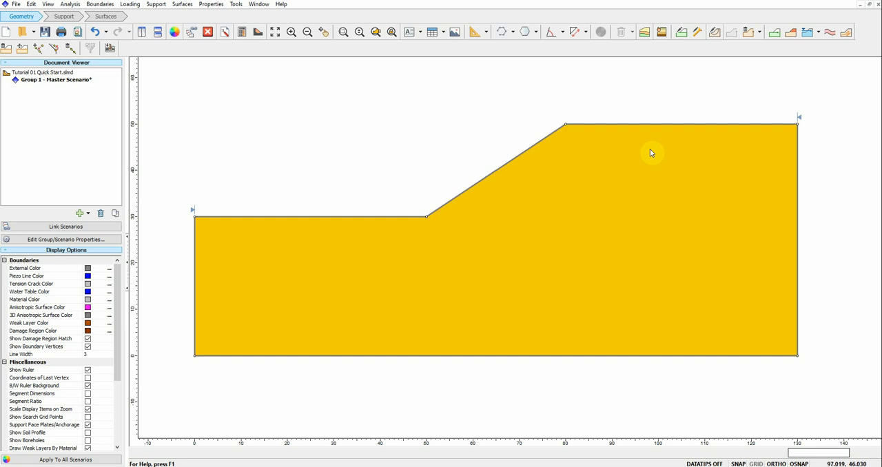
# Step: Review the name, unit weight and Mohr-Coulomb strength parameters defined for the Soil 1 material
pyautogui.click(211, 4)
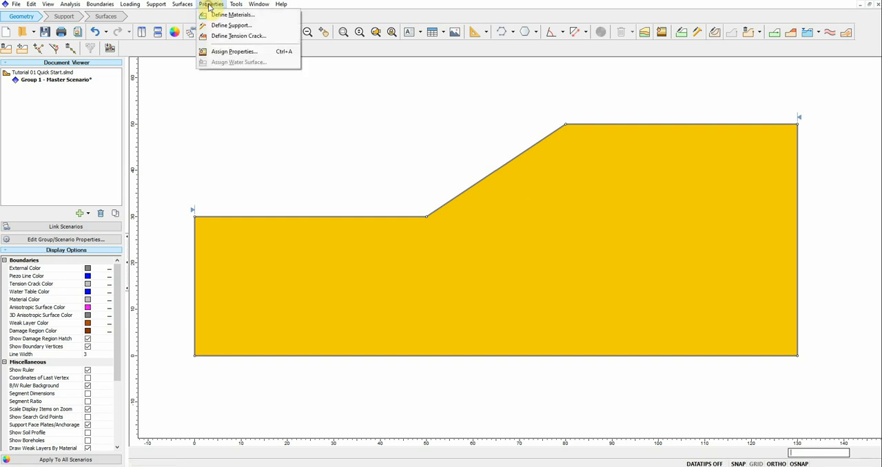
pyautogui.click(221, 16)
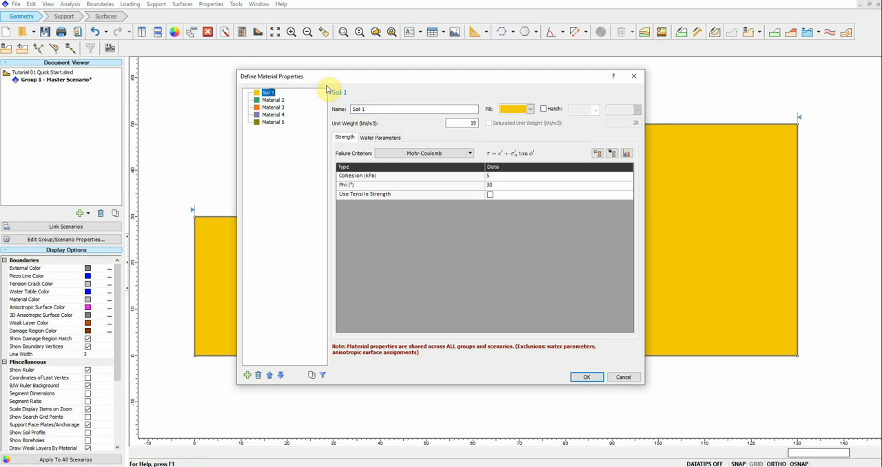
pyautogui.moveTo(339, 83); pyautogui.dragTo(195, 99)
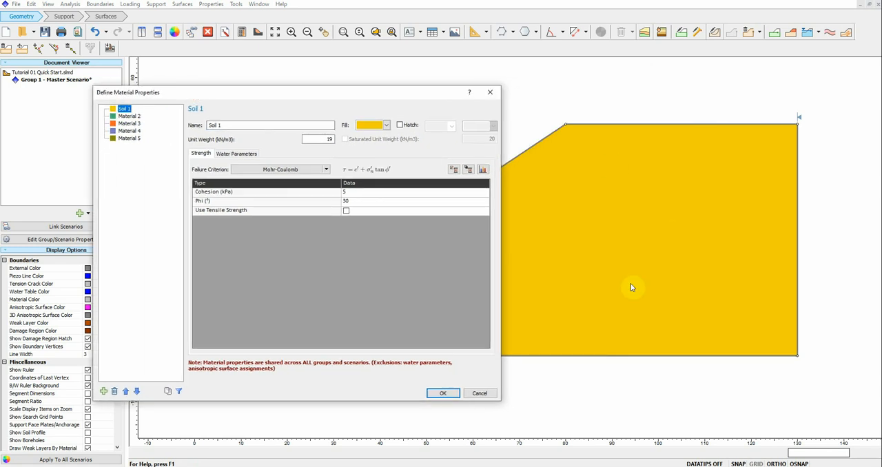
pyautogui.doubleClick(238, 127)
pyautogui.moveTo(237, 127); pyautogui.dragTo(193, 126)
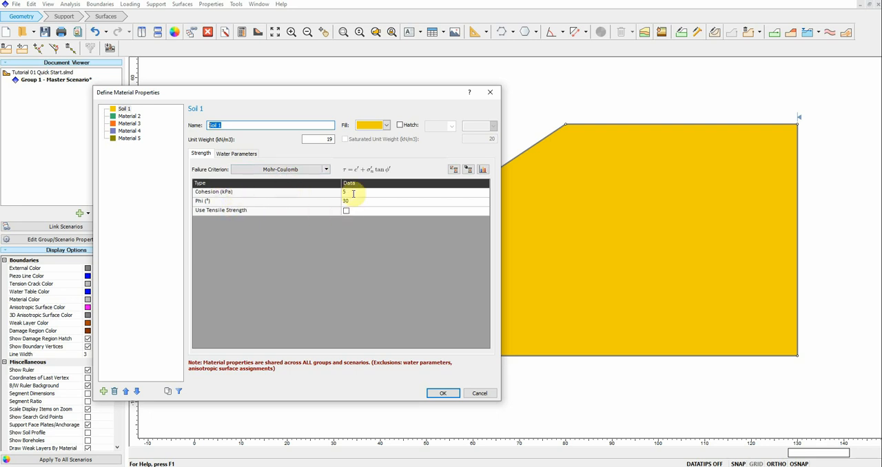
pyautogui.click(311, 140)
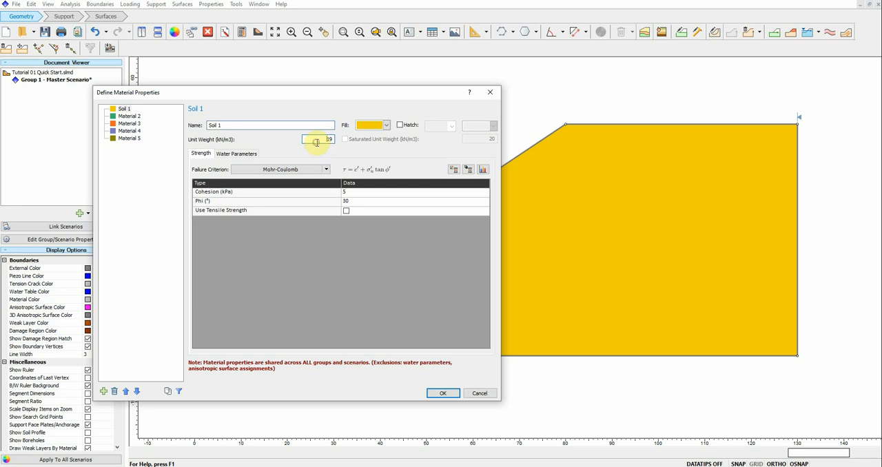
pyautogui.doubleClick(328, 139)
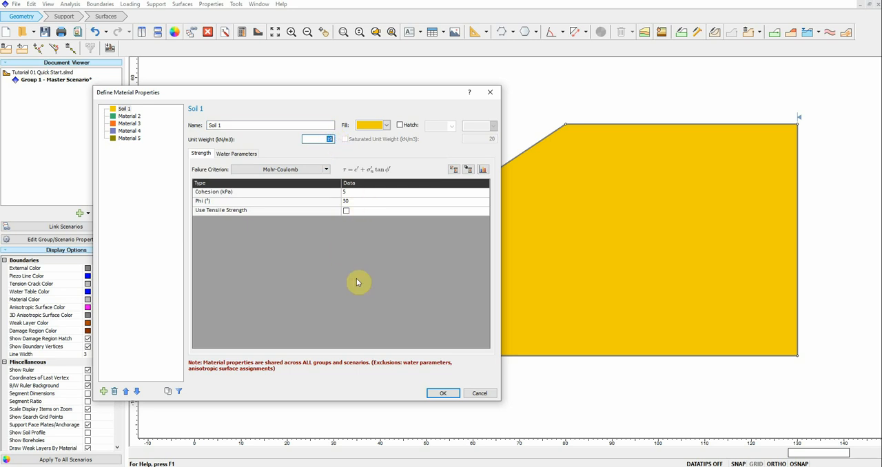
pyautogui.click(450, 396)
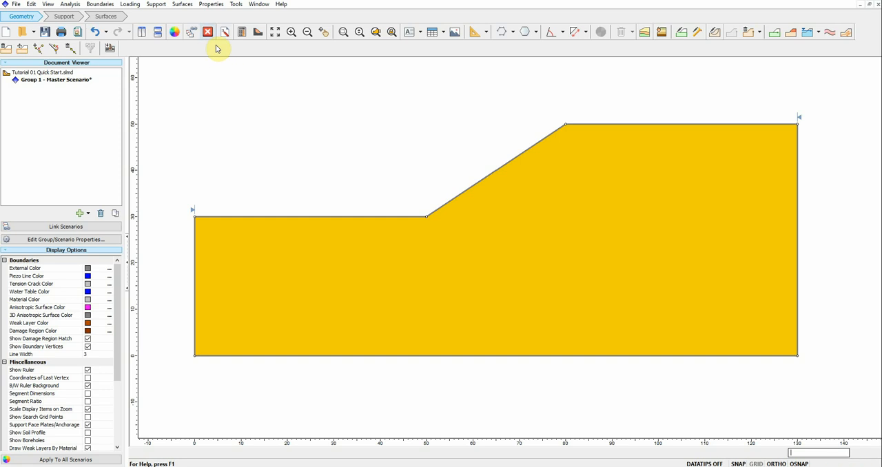
# Step: Turn on hatching for the Soil 1 material and apply a diagonal line pattern over its fill
pyautogui.click(210, 5)
pyautogui.click(219, 14)
pyautogui.click(268, 93)
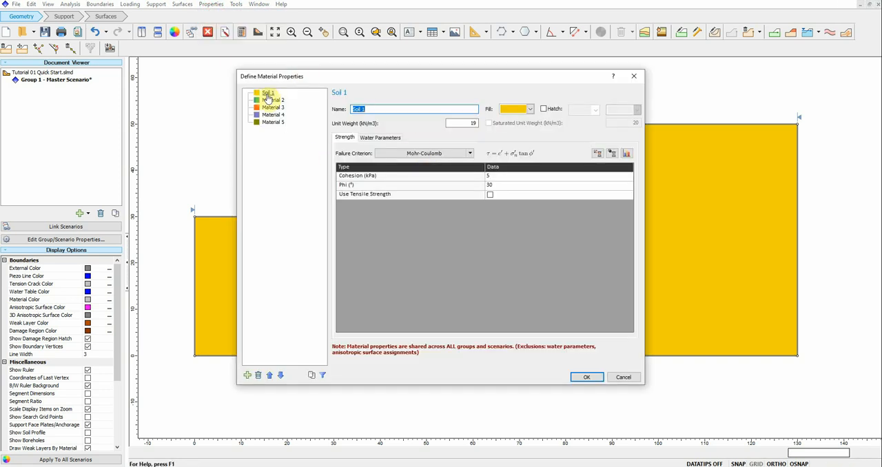
pyautogui.click(530, 109)
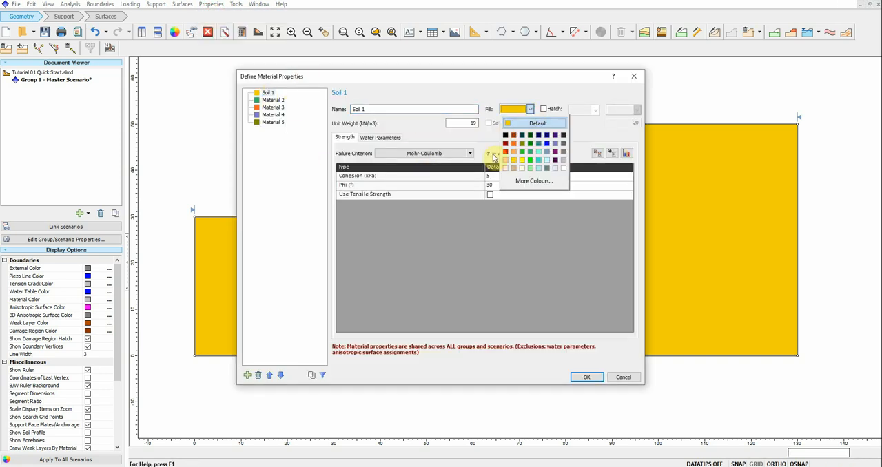
pyautogui.click(554, 88)
pyautogui.click(544, 109)
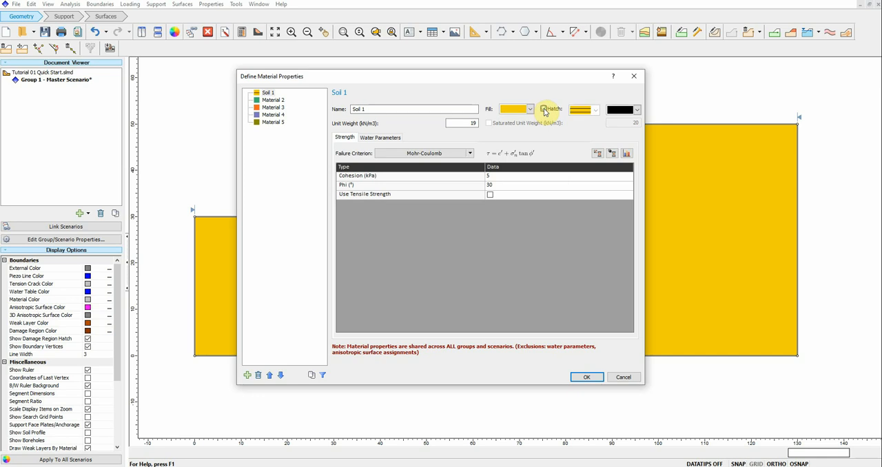
pyautogui.click(590, 112)
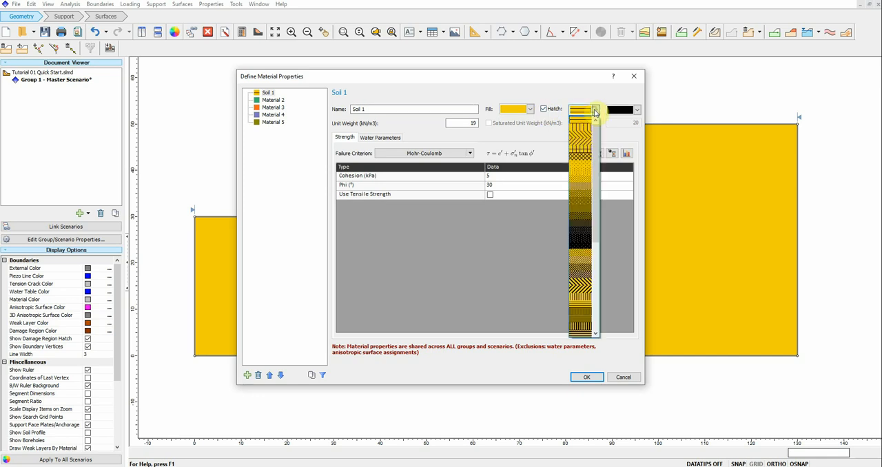
pyautogui.click(583, 147)
pyautogui.click(585, 376)
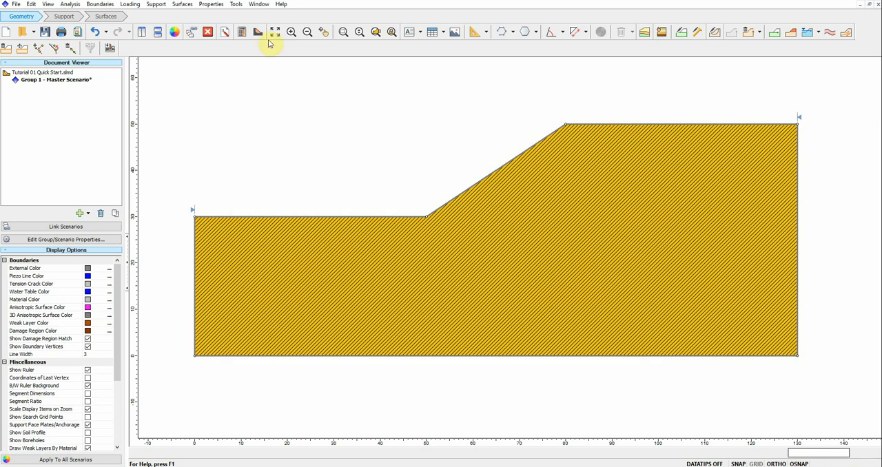
# Step: Try a red hatch colour on the Soil 1 material and turn its hatching off
pyautogui.click(211, 4)
pyautogui.click(224, 17)
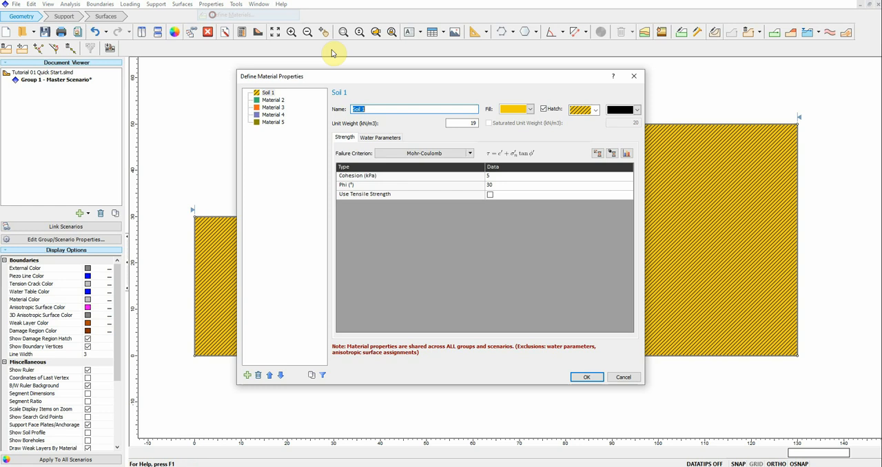
pyautogui.click(545, 110)
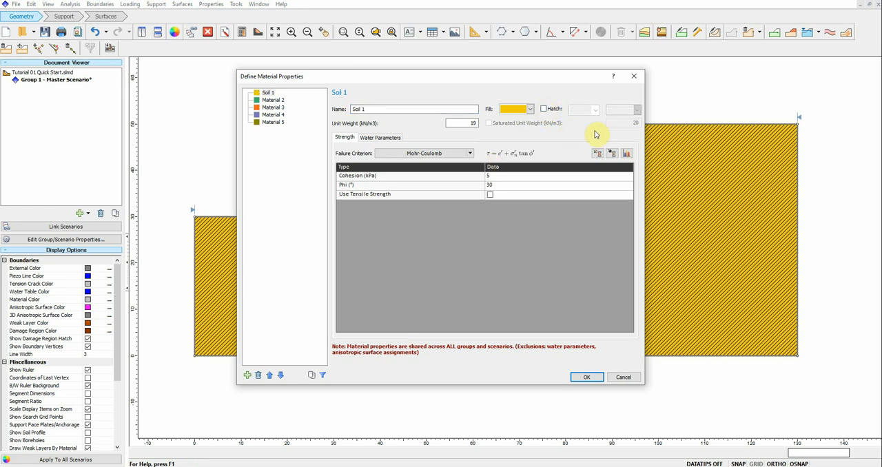
pyautogui.click(544, 109)
pyautogui.click(624, 110)
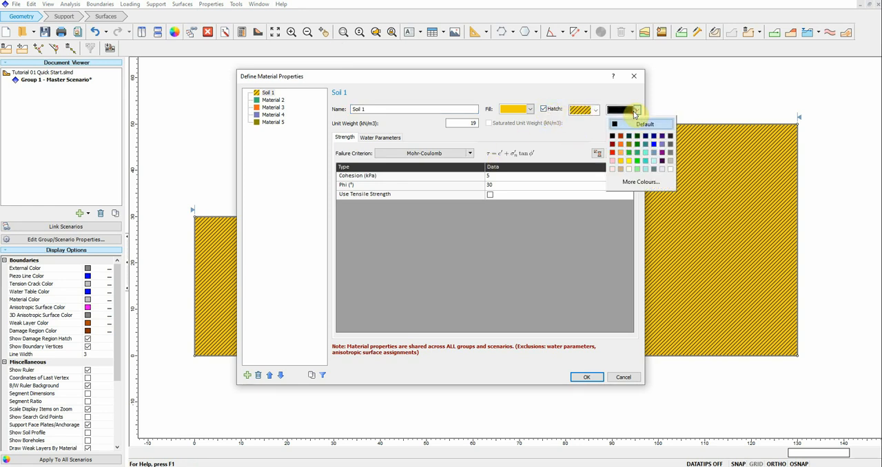
pyautogui.click(612, 152)
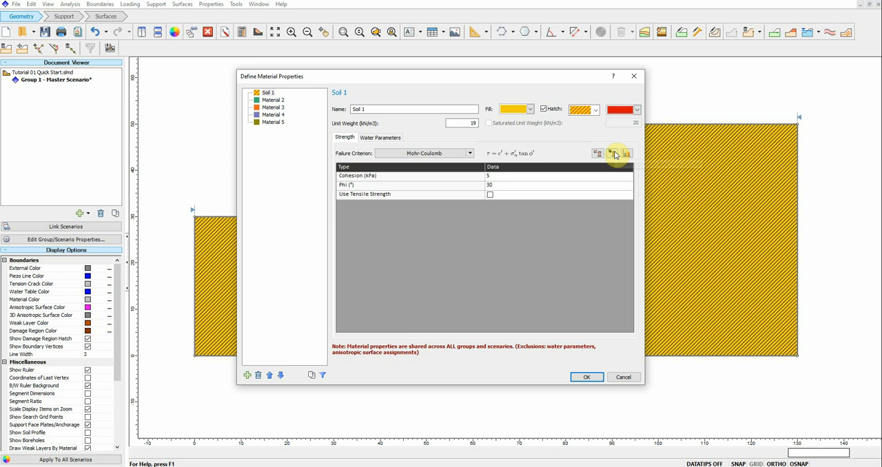
pyautogui.click(544, 109)
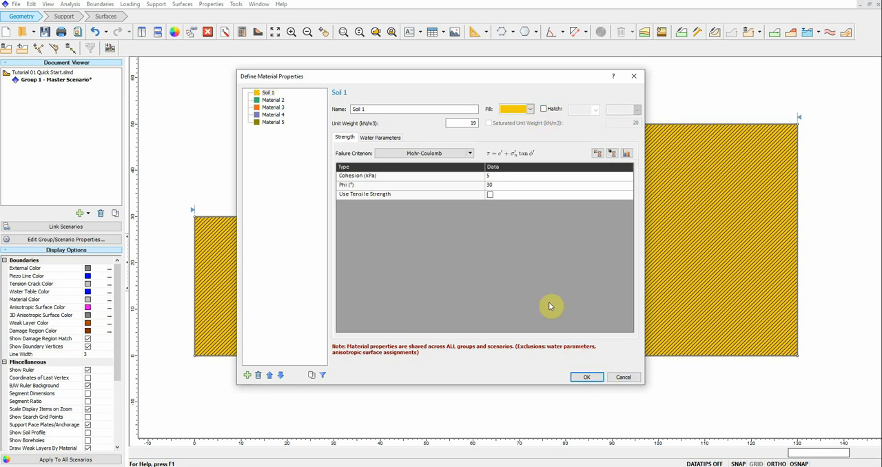
pyautogui.click(585, 378)
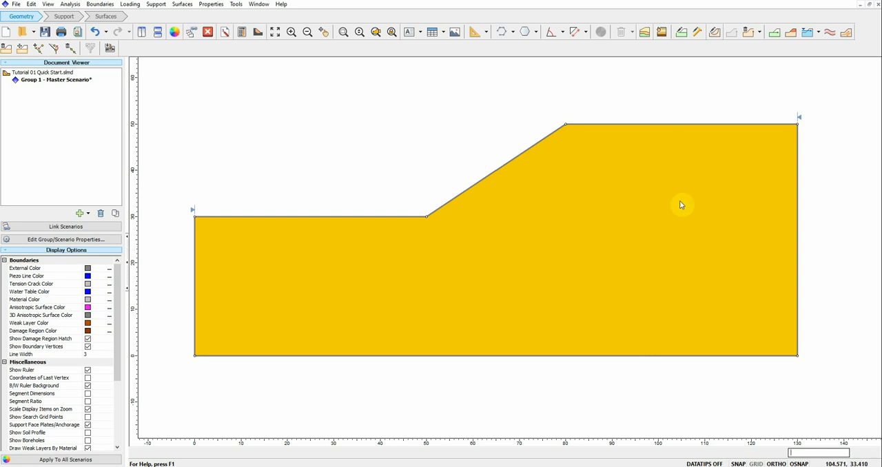
# Step: Check which limit equilibrium analysis methods are selected in the project settings
pyautogui.click(225, 37)
pyautogui.click(335, 161)
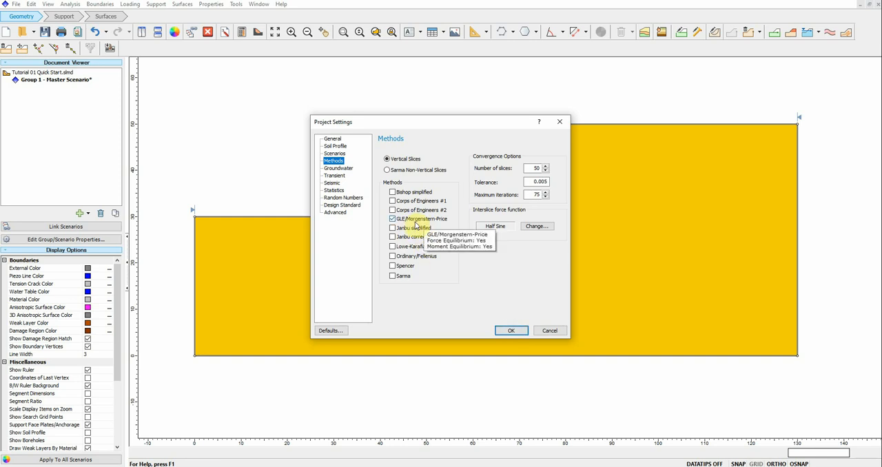
pyautogui.click(509, 331)
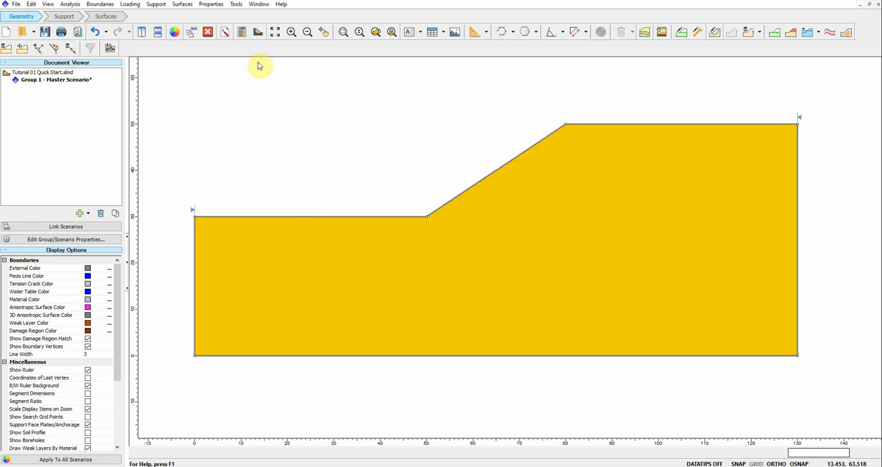
# Step: Review the slip surface type and search method in the surface options
pyautogui.click(182, 5)
pyautogui.click(193, 14)
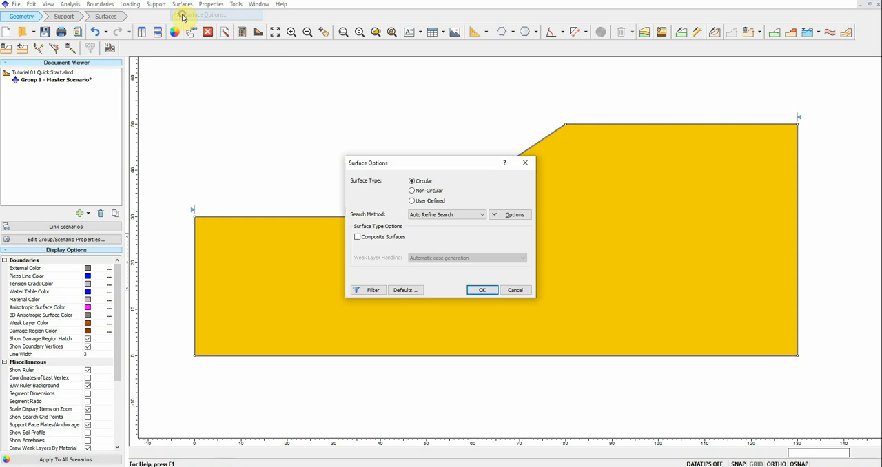
pyautogui.moveTo(445, 161); pyautogui.dragTo(309, 73)
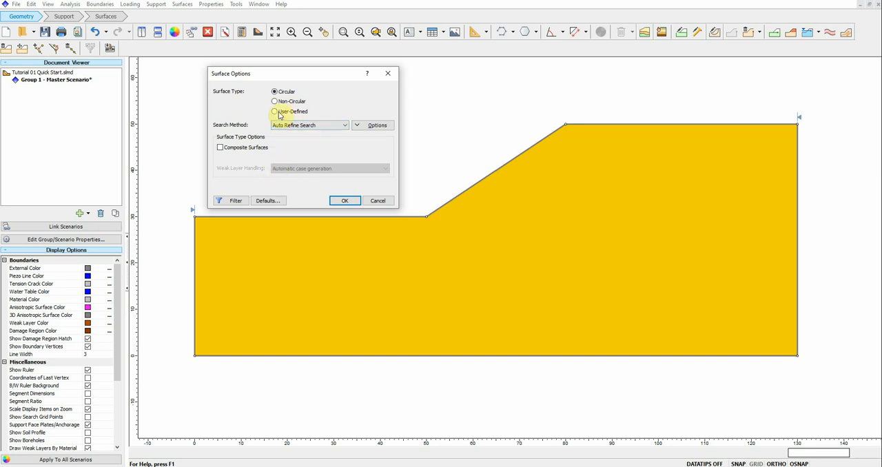
pyautogui.click(345, 201)
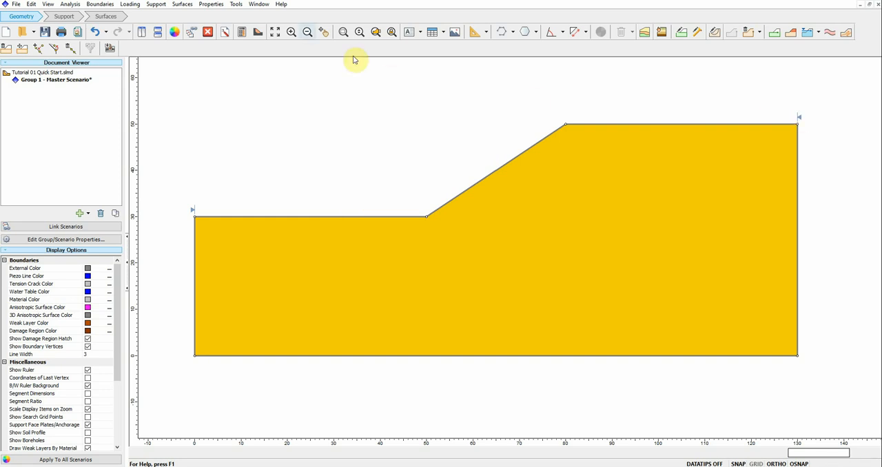
# Step: Enable a second set of slope limits for the model, accepting the proposed x coordinates
pyautogui.click(202, 6)
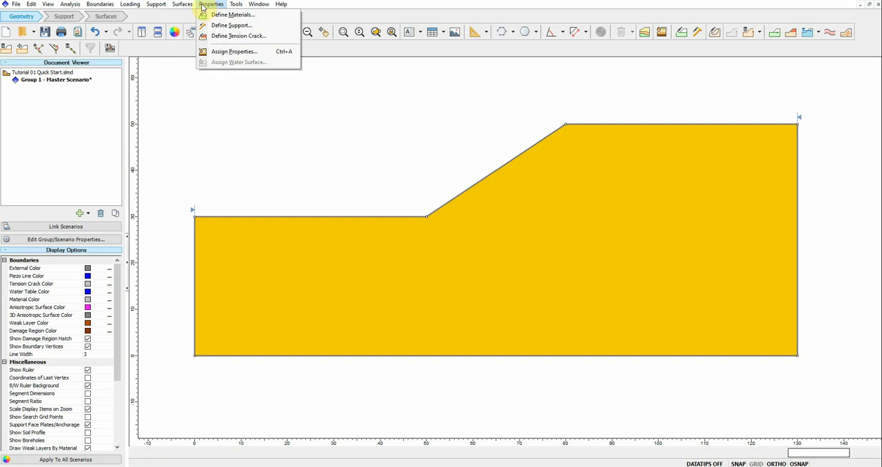
pyautogui.moveTo(188, 6)
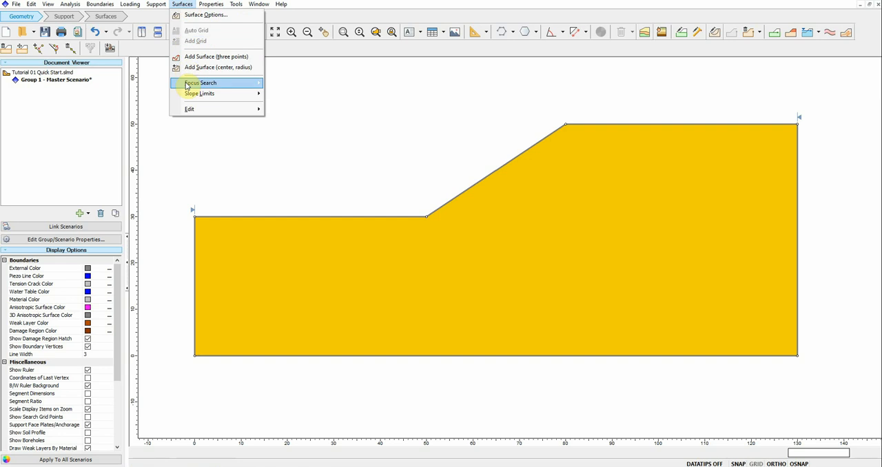
pyautogui.moveTo(186, 85)
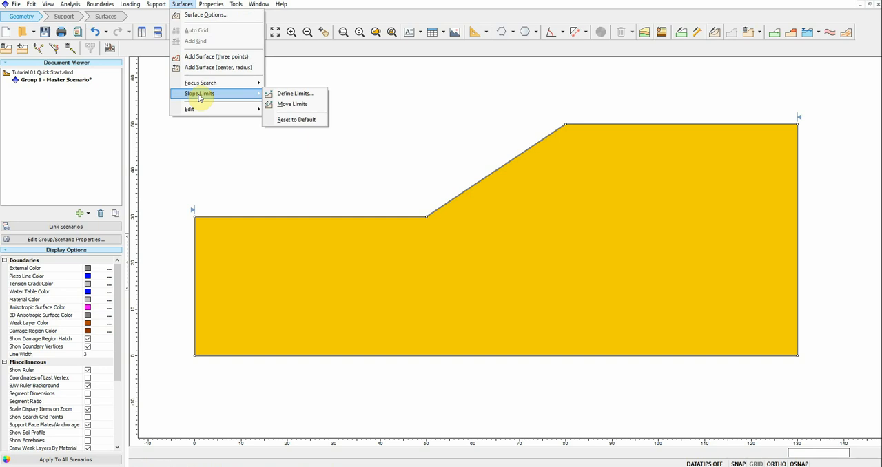
pyautogui.click(287, 95)
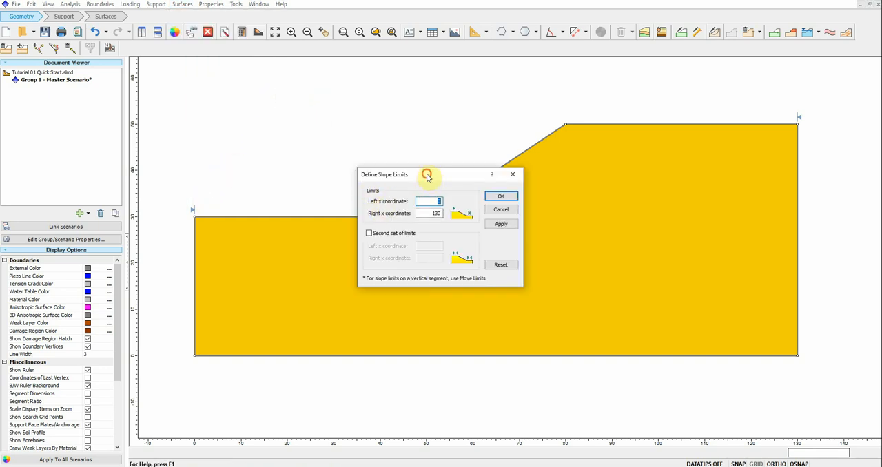
pyautogui.moveTo(428, 176); pyautogui.dragTo(351, 250)
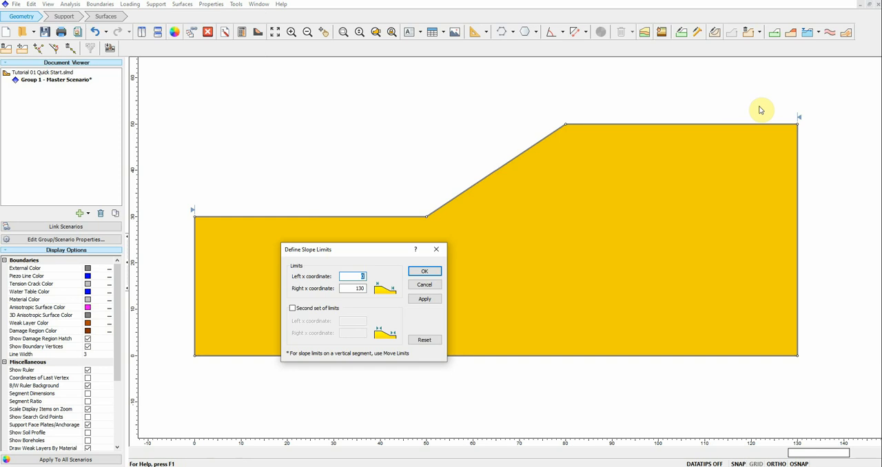
pyautogui.click(293, 309)
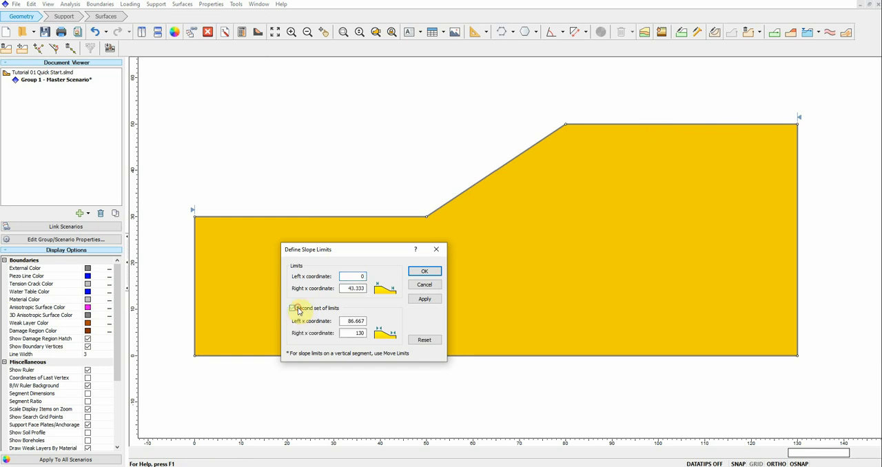
pyautogui.click(417, 274)
# Step: Move the two inner slope limits onto the slope's crest vertex at x = 80 and its toe vertex at x = 50
pyautogui.rightClick(595, 124)
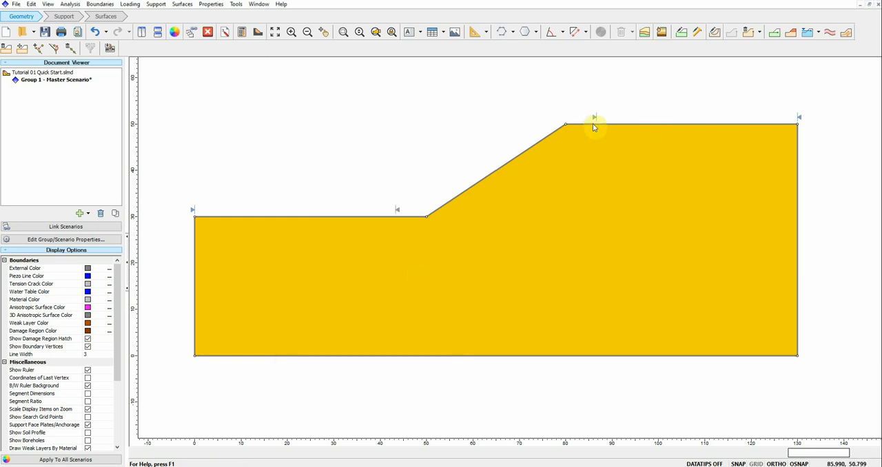
pyautogui.click(606, 124)
pyautogui.moveTo(597, 117); pyautogui.dragTo(566, 117)
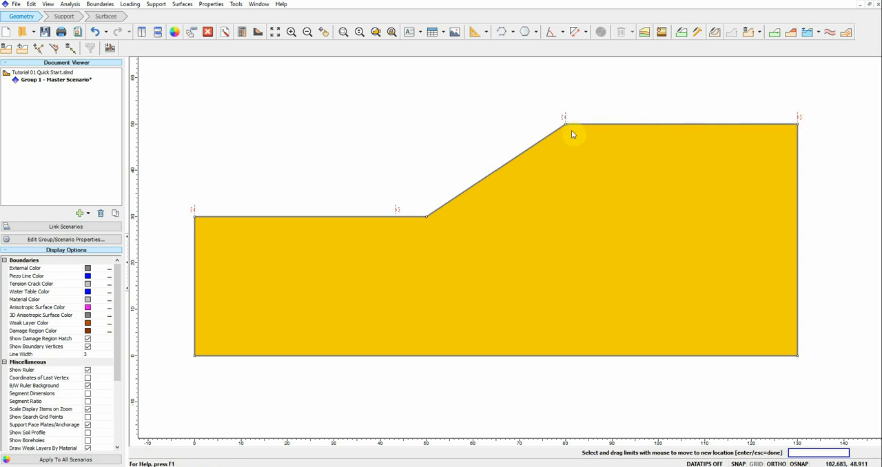
pyautogui.moveTo(394, 209); pyautogui.dragTo(426, 210)
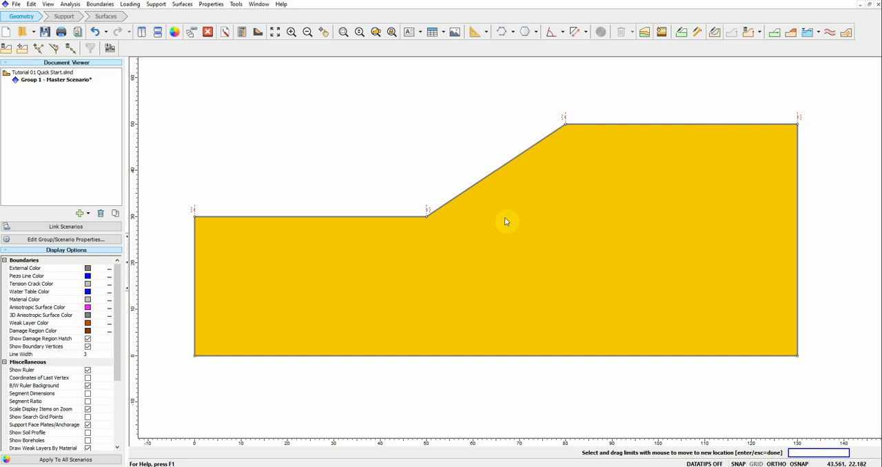
pyautogui.rightClick(451, 138)
pyautogui.click(466, 144)
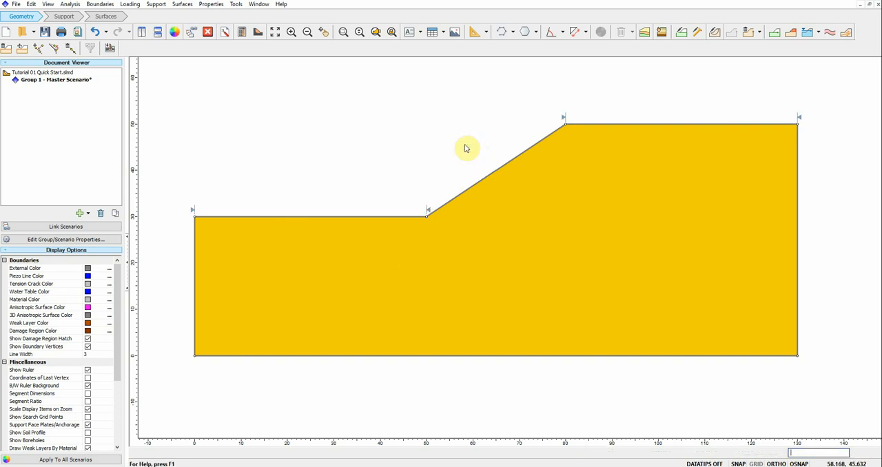
# Step: Check the failure direction in the general project settings against the slope's orientation
pyautogui.click(226, 33)
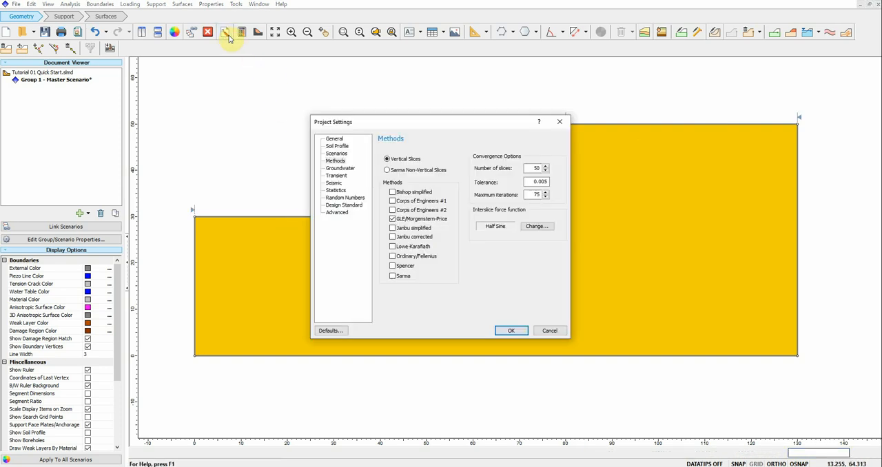
pyautogui.click(336, 139)
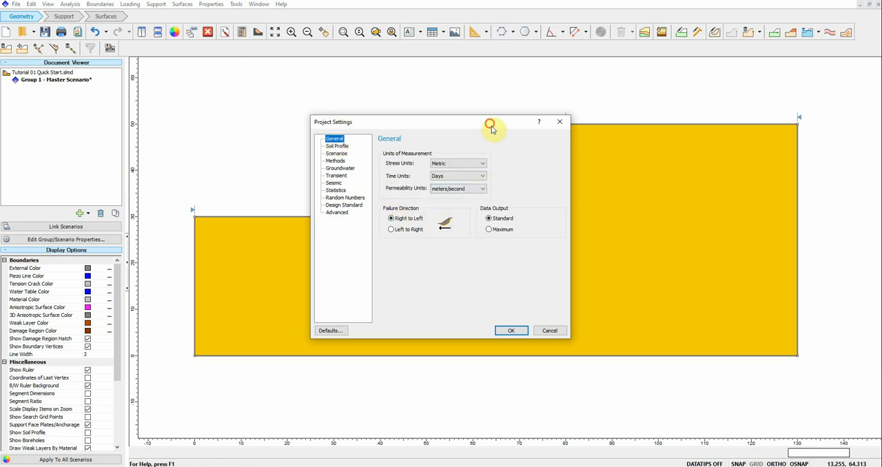
pyautogui.moveTo(491, 126); pyautogui.dragTo(606, 212)
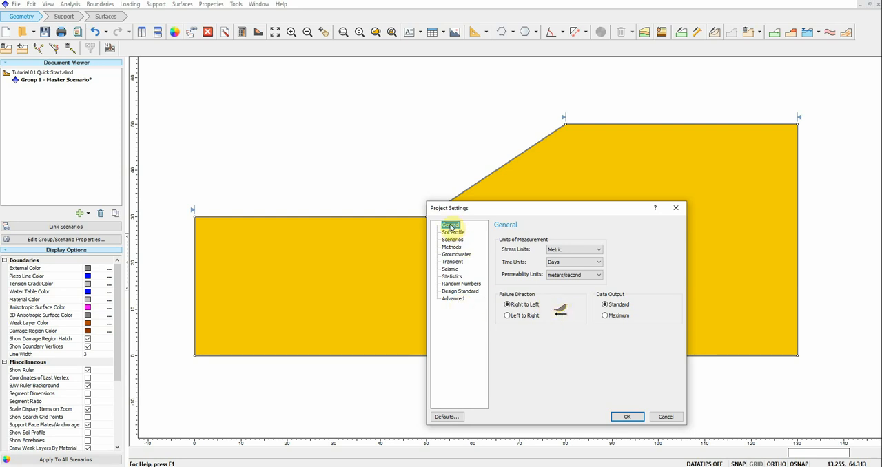
pyautogui.click(676, 207)
pyautogui.click(223, 35)
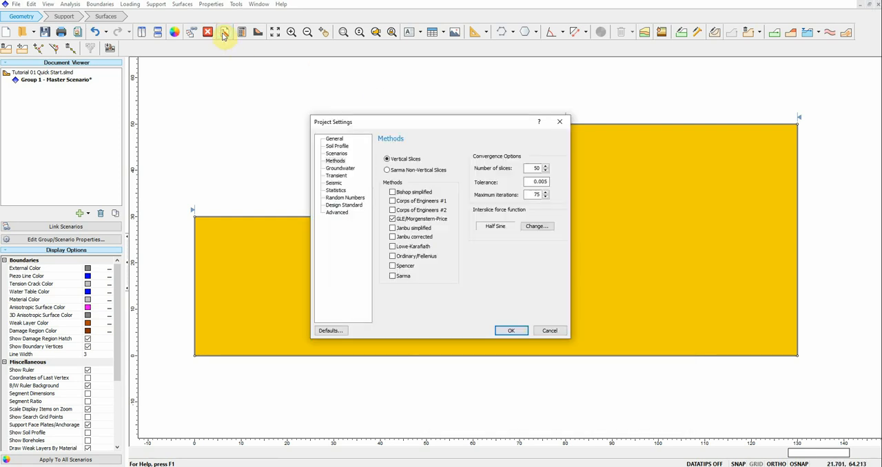
pyautogui.click(334, 138)
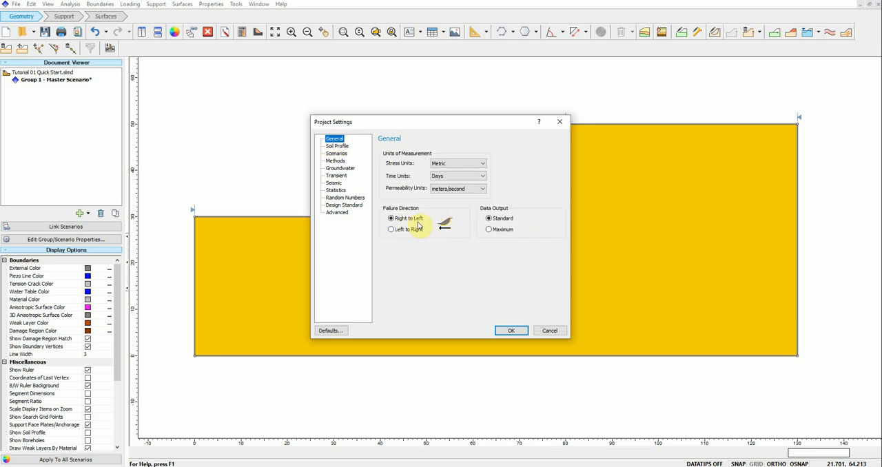
pyautogui.moveTo(490, 134); pyautogui.dragTo(722, 188)
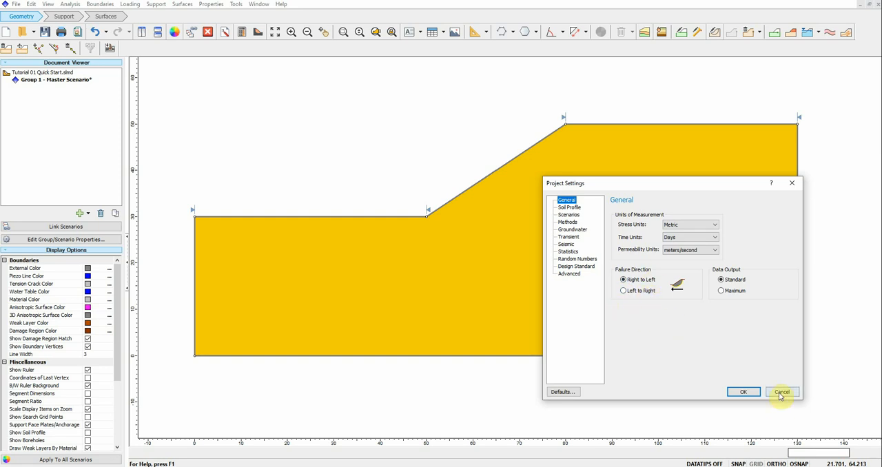
pyautogui.click(758, 393)
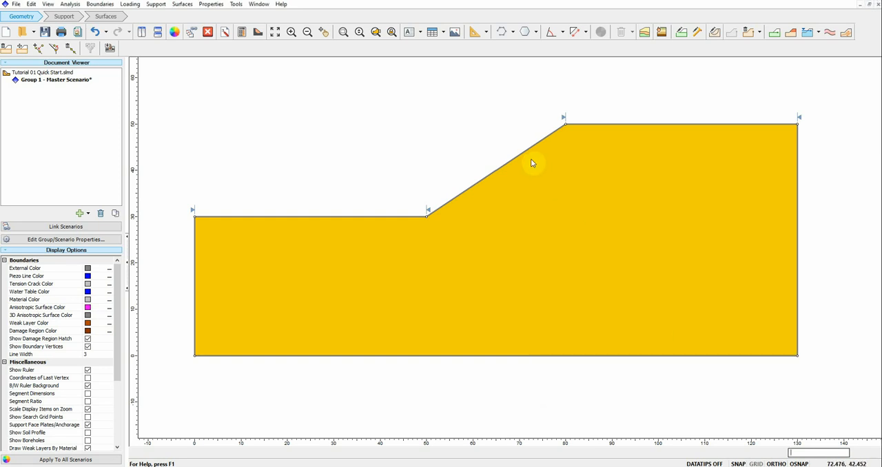
# Step: Save and compute the model, and open its results in the Interpret module
pyautogui.click(242, 34)
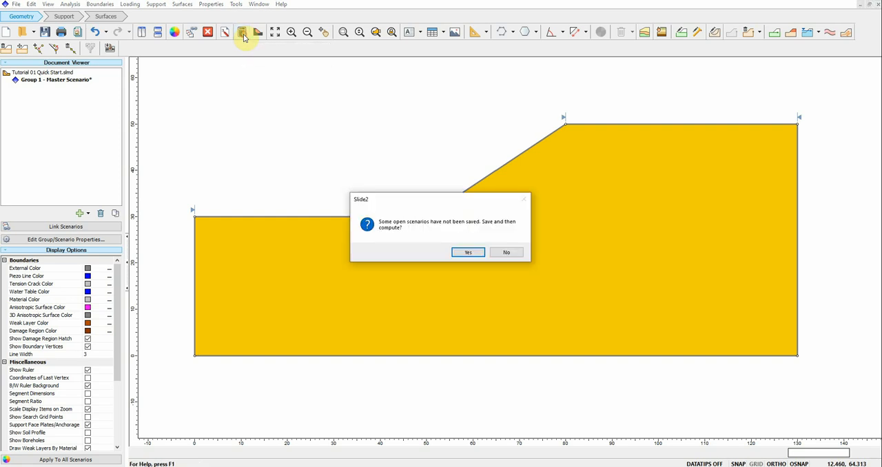
pyautogui.click(468, 252)
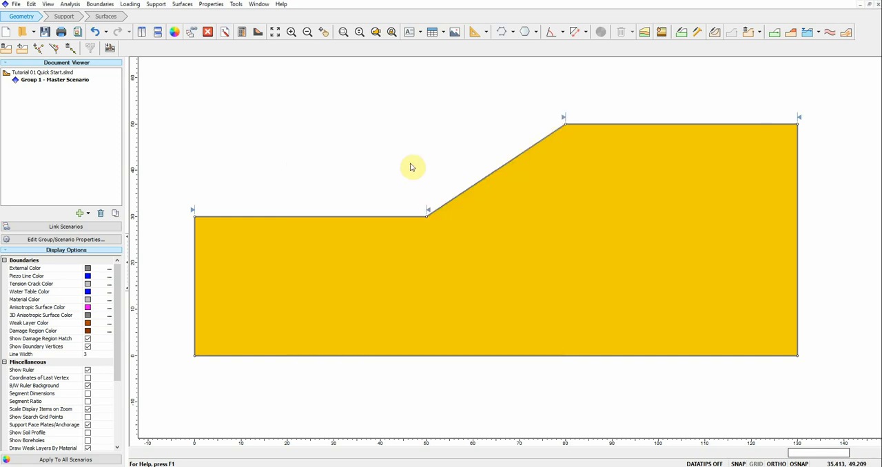
pyautogui.click(257, 33)
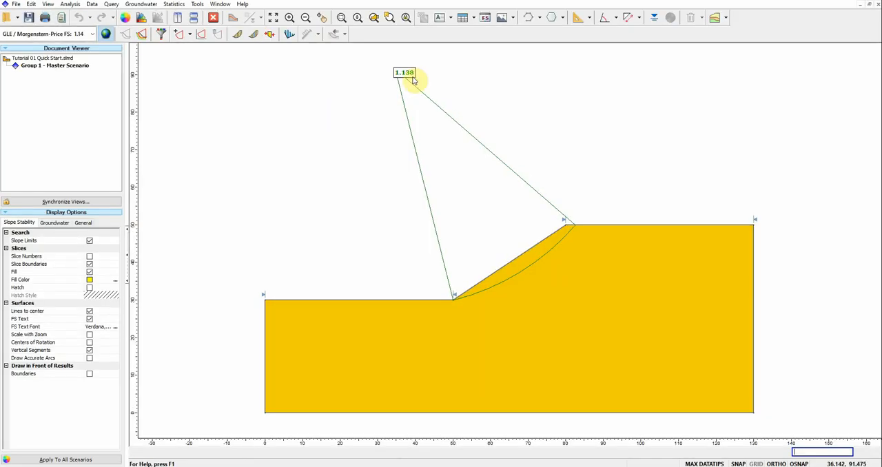
pyautogui.moveTo(405, 77)
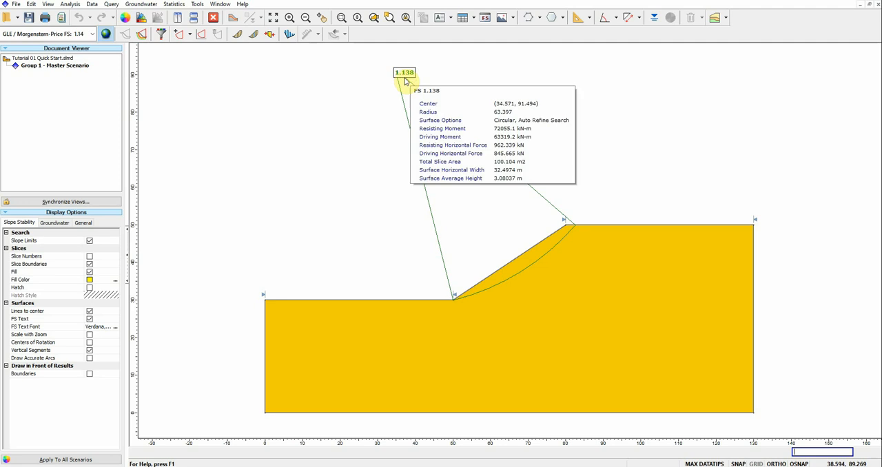
# Step: Try the legend's number format with two decimal places and restore it to three
pyautogui.click(142, 32)
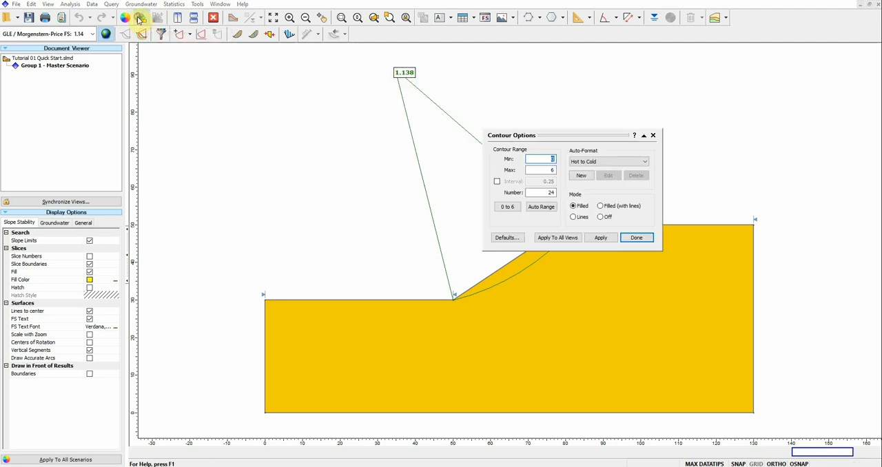
pyautogui.click(653, 135)
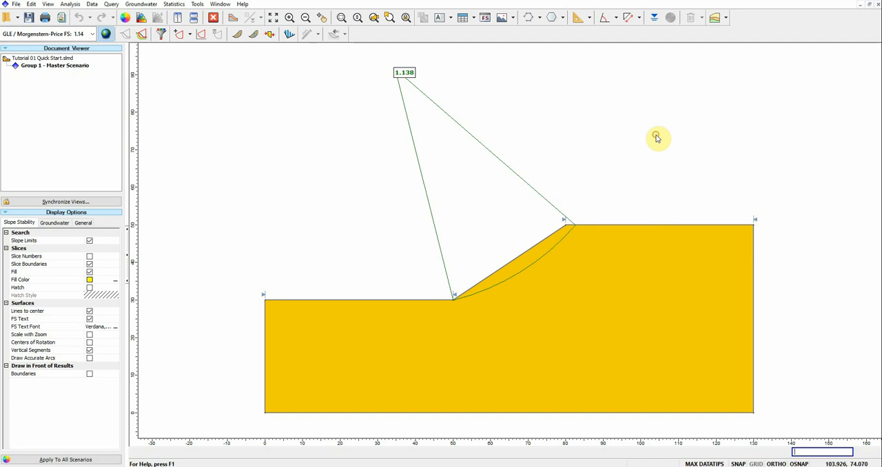
pyautogui.click(47, 4)
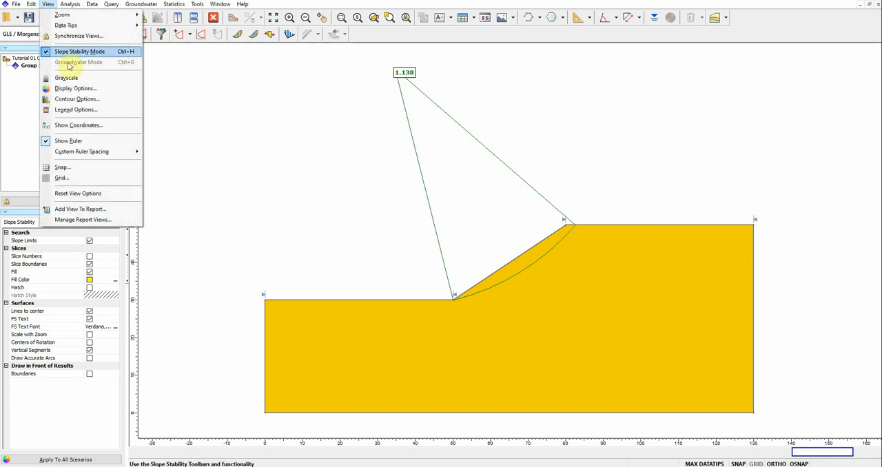
pyautogui.click(75, 109)
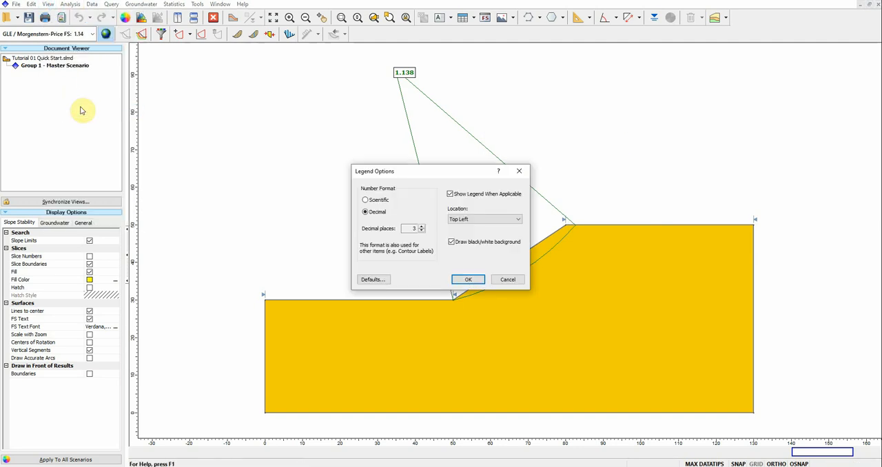
pyautogui.click(422, 228)
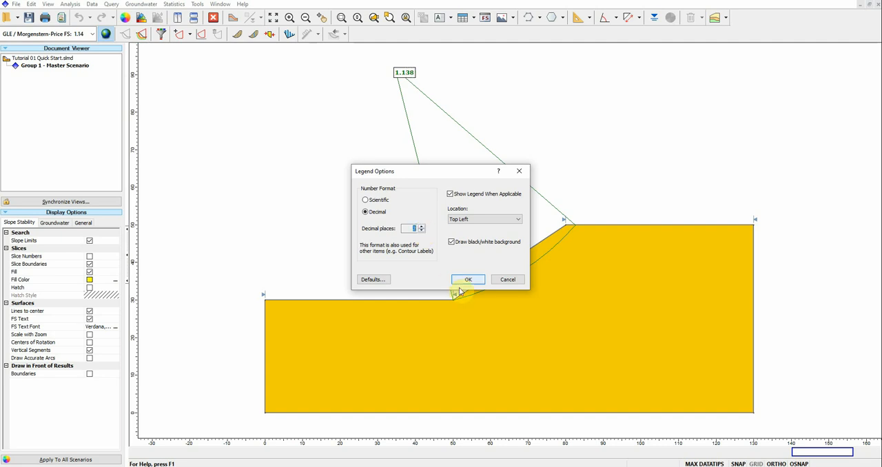
pyautogui.click(468, 280)
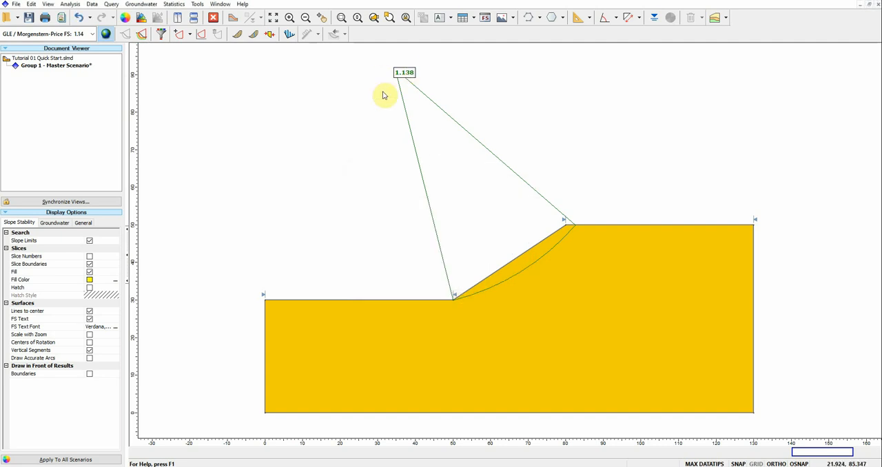
# Step: Enlarge the font of the factor of safety label through the slope stability display options
pyautogui.click(120, 16)
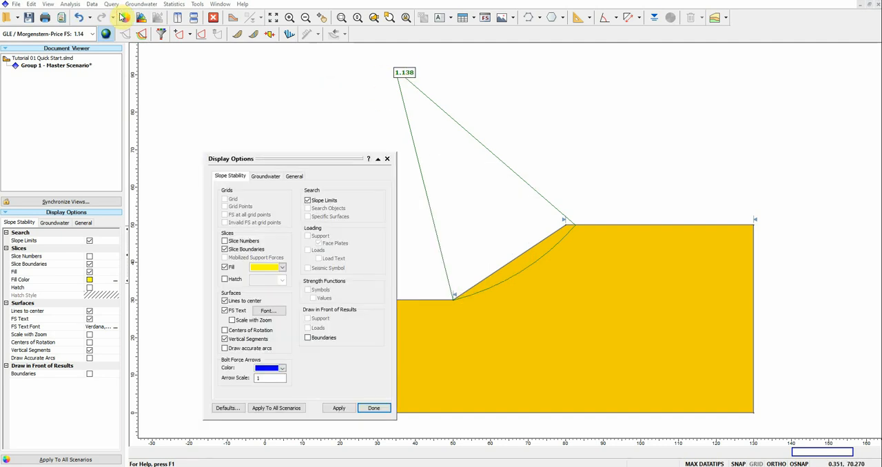
pyautogui.click(270, 312)
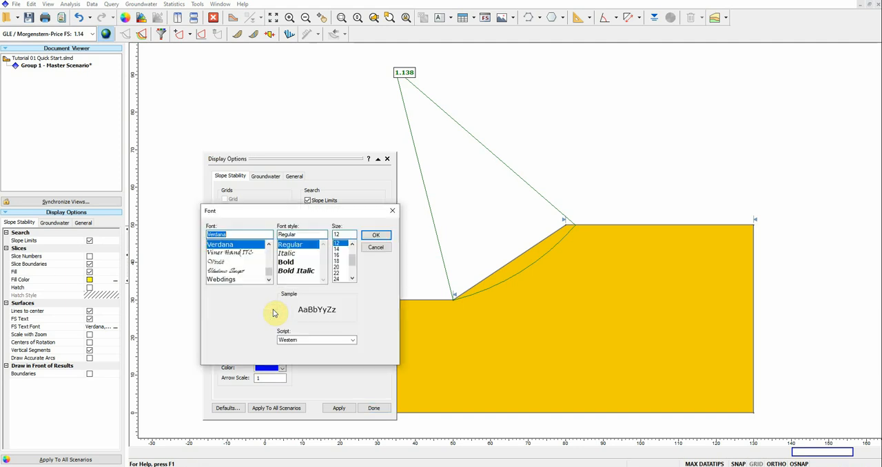
pyautogui.click(371, 236)
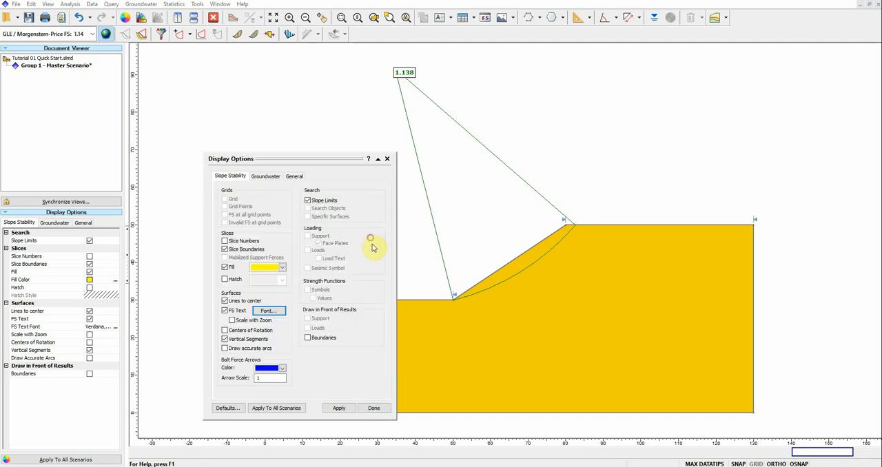
pyautogui.click(372, 406)
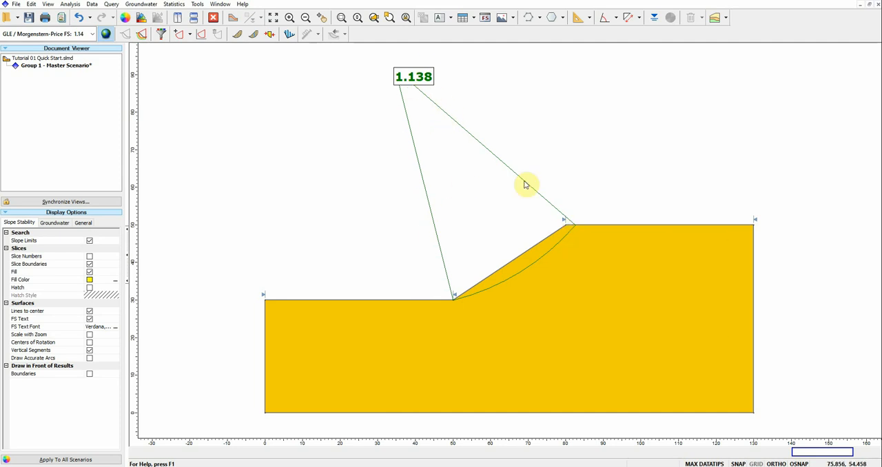
# Step: Set the global minimum surface's line width to 3 and its colour to red
pyautogui.click(84, 225)
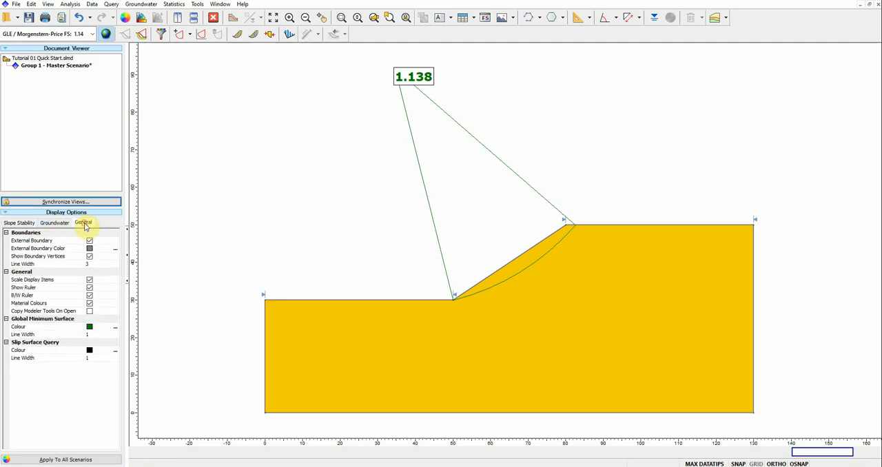
pyautogui.click(101, 335)
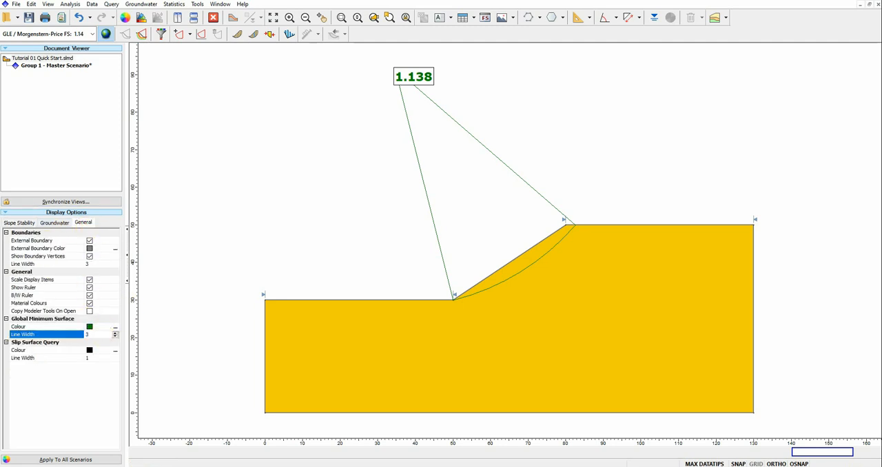
pyautogui.write('3')
pyautogui.click(92, 327)
pyautogui.click(116, 328)
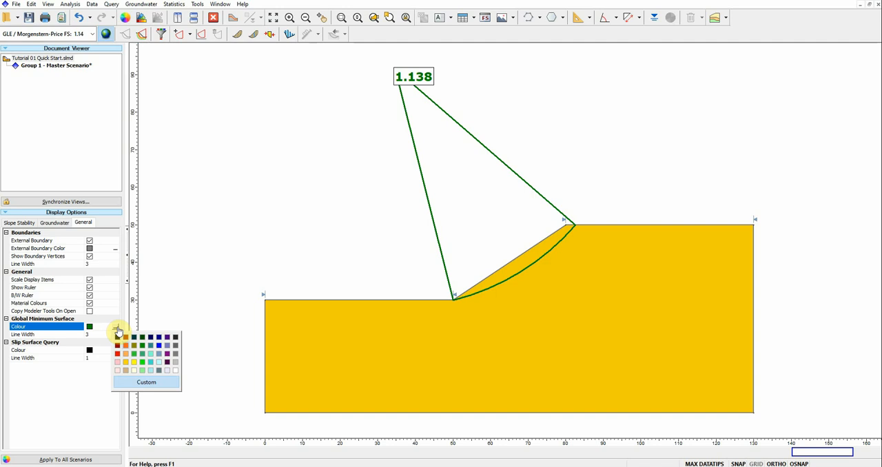
pyautogui.click(117, 353)
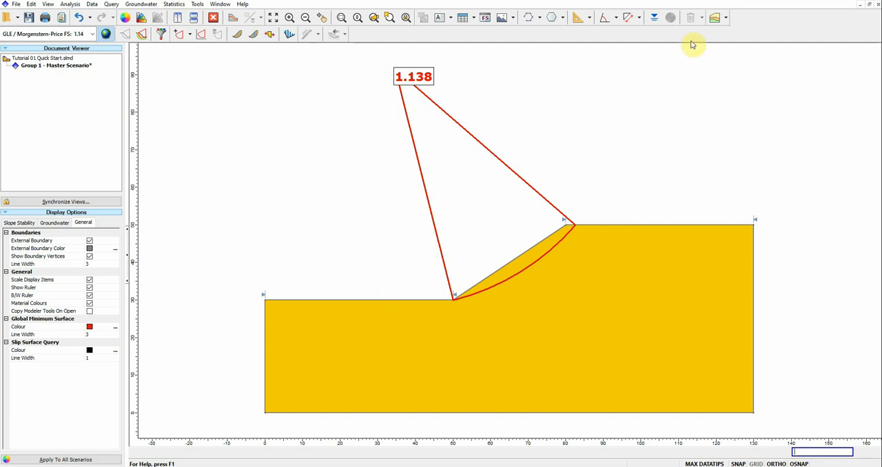
# Step: Open the property viewer for the model and display the contours of the Phi property
pyautogui.click(726, 19)
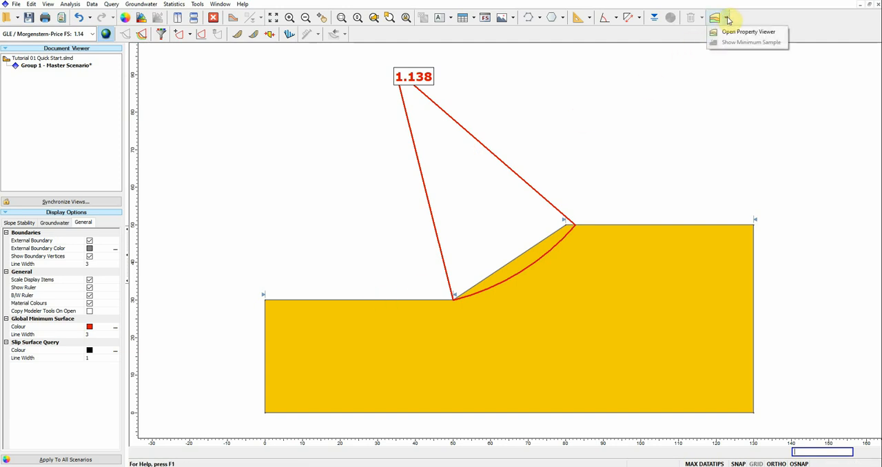
pyautogui.click(727, 31)
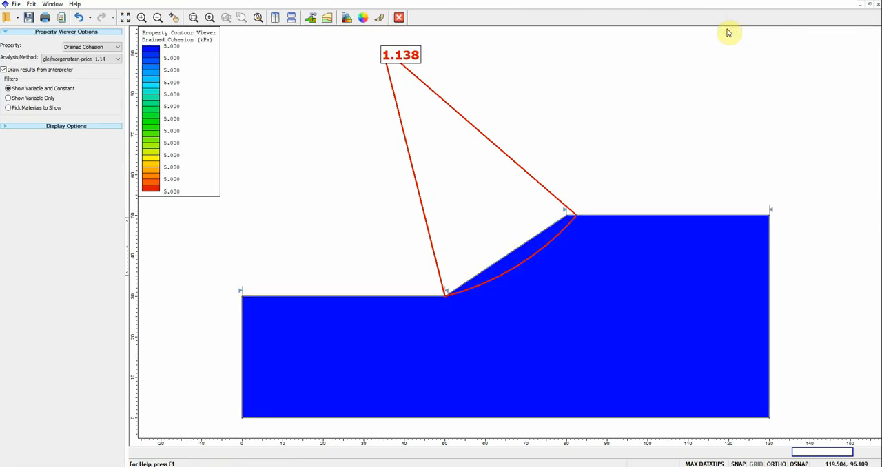
pyautogui.click(97, 46)
pyautogui.click(79, 61)
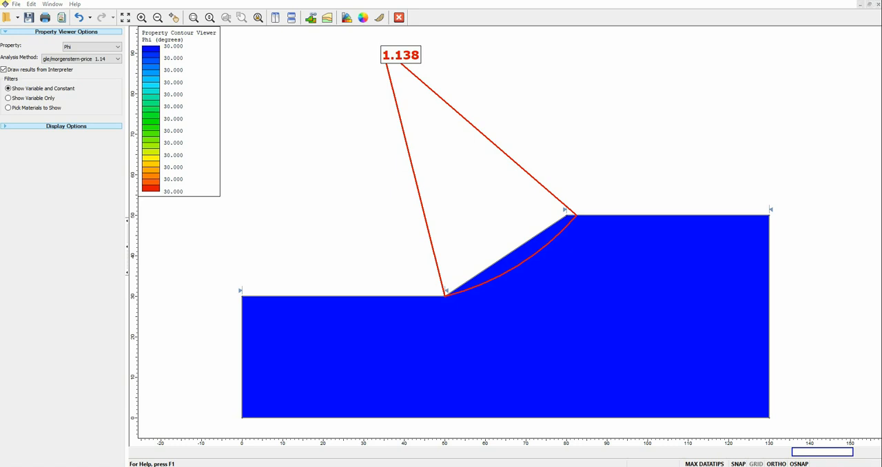
# Step: Close the property viewer and the Interpret results, saving the open scenarios, to return to the modeler
pyautogui.click(399, 17)
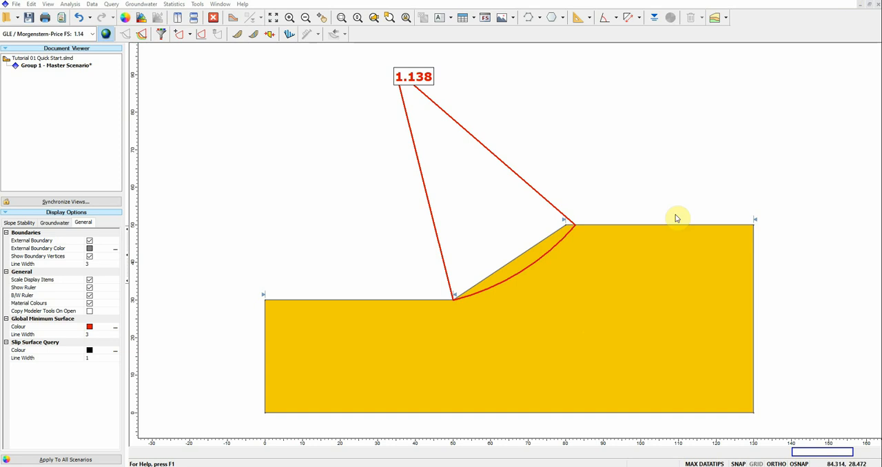
pyautogui.click(878, 5)
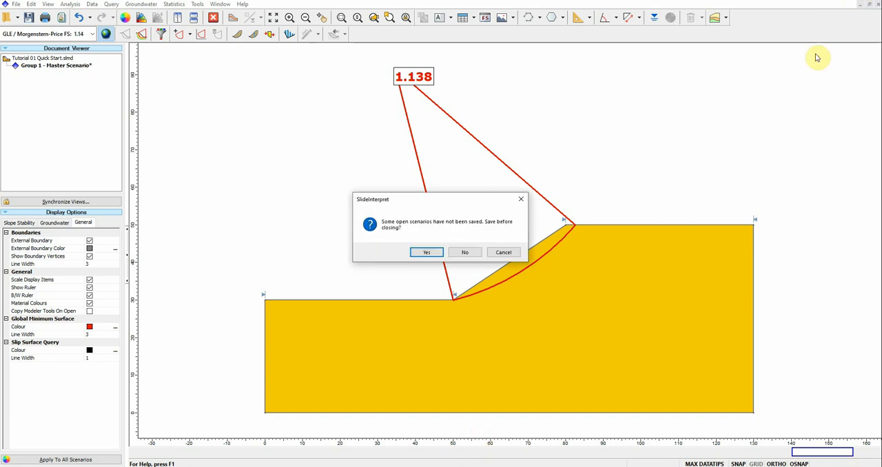
pyautogui.click(416, 253)
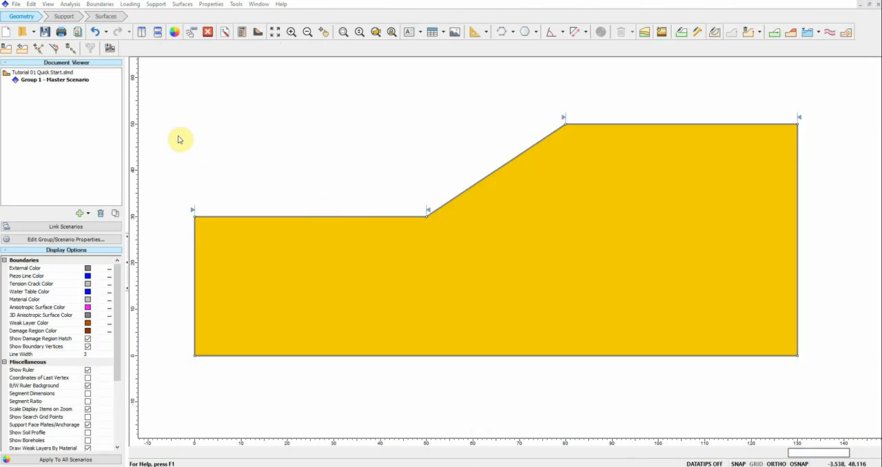
# Step: Add a scenario to Group 1 and name it Spencer
pyautogui.rightClick(59, 81)
pyautogui.click(43, 83)
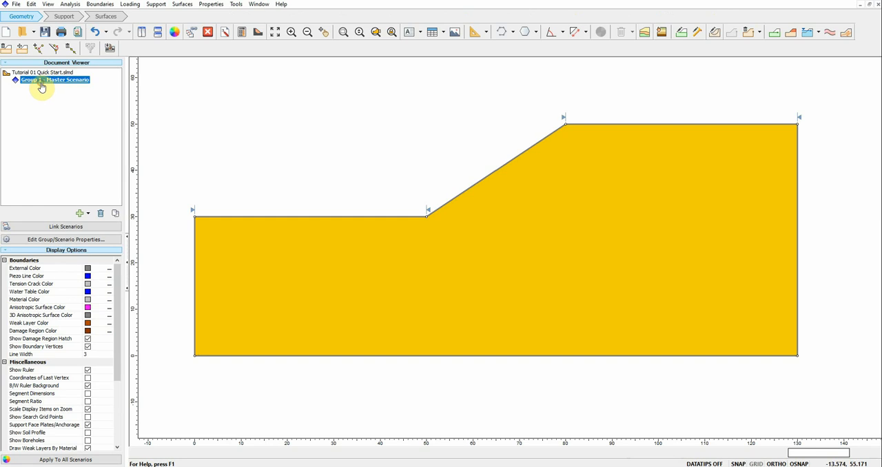
pyautogui.rightClick(47, 83)
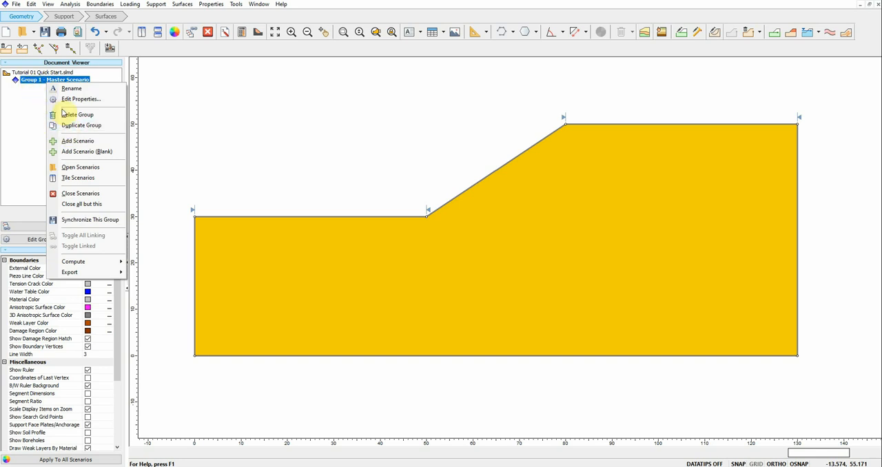
pyautogui.click(78, 142)
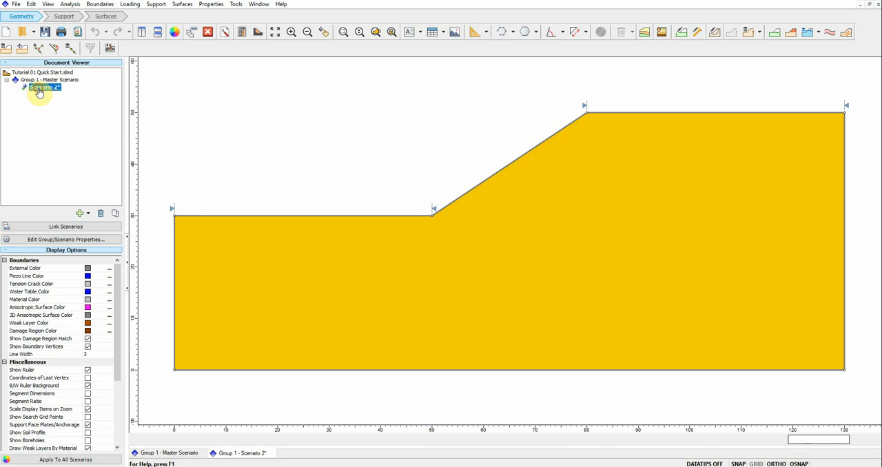
pyautogui.rightClick(39, 92)
pyautogui.click(60, 96)
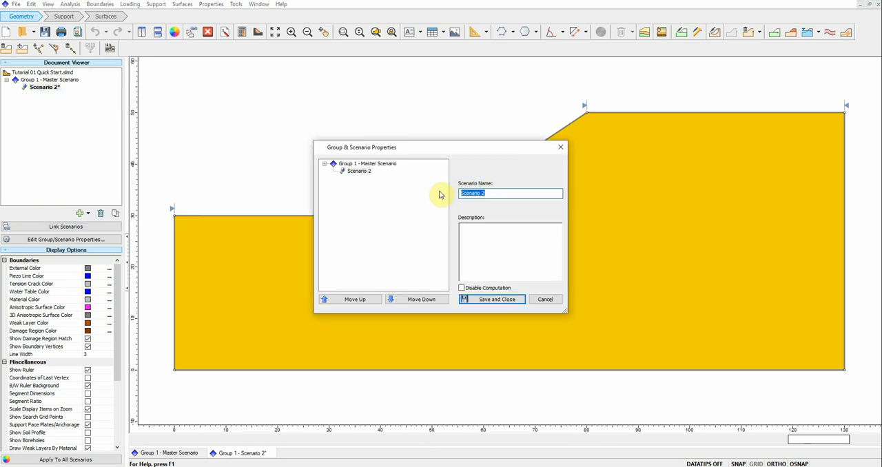
pyautogui.write('Spencer')
pyautogui.click(514, 302)
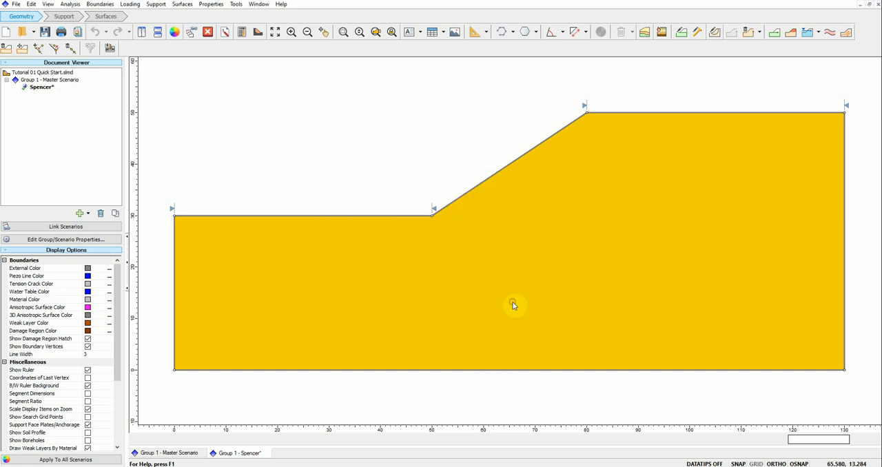
# Step: Save the model and duplicate the Spencer scenario within Group 1
pyautogui.rightClick(38, 90)
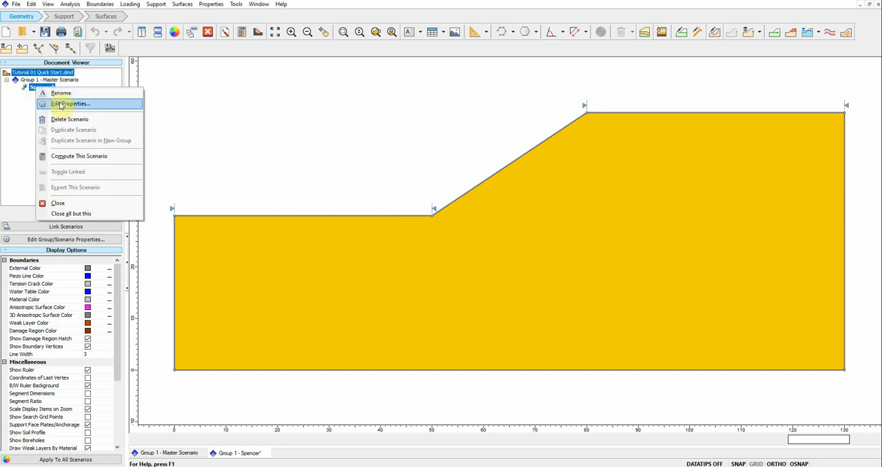
pyautogui.click(45, 32)
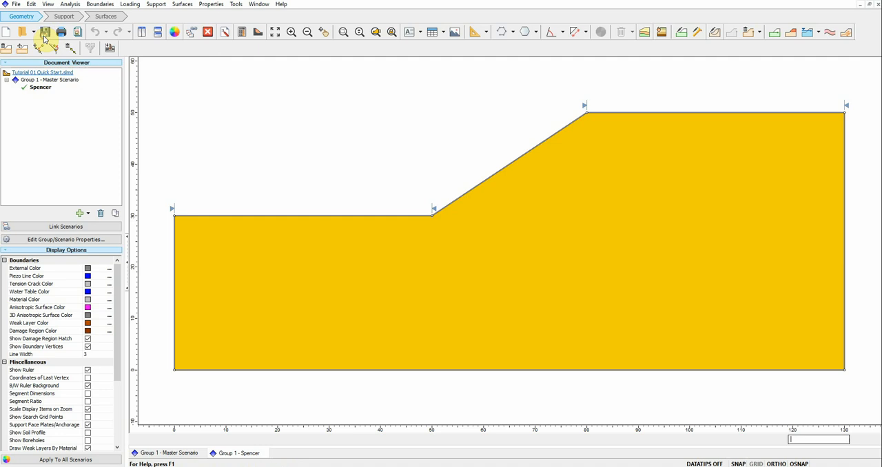
pyautogui.rightClick(39, 87)
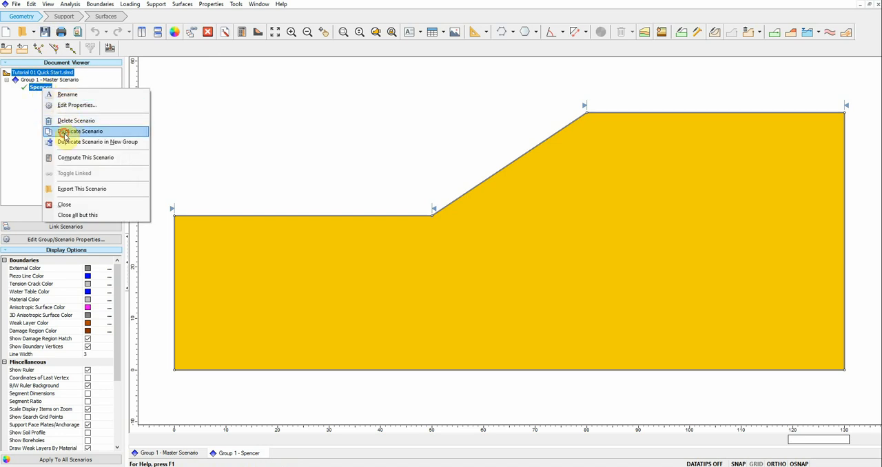
pyautogui.click(65, 133)
# Step: Rename the duplicated scenario in Group 1 as GLE
pyautogui.rightClick(44, 94)
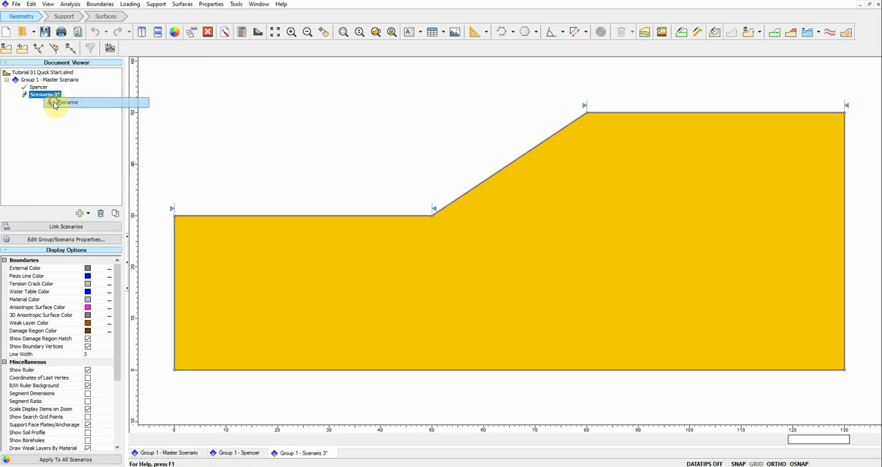
pyautogui.click(53, 103)
pyautogui.click(356, 178)
pyautogui.doubleClick(496, 193)
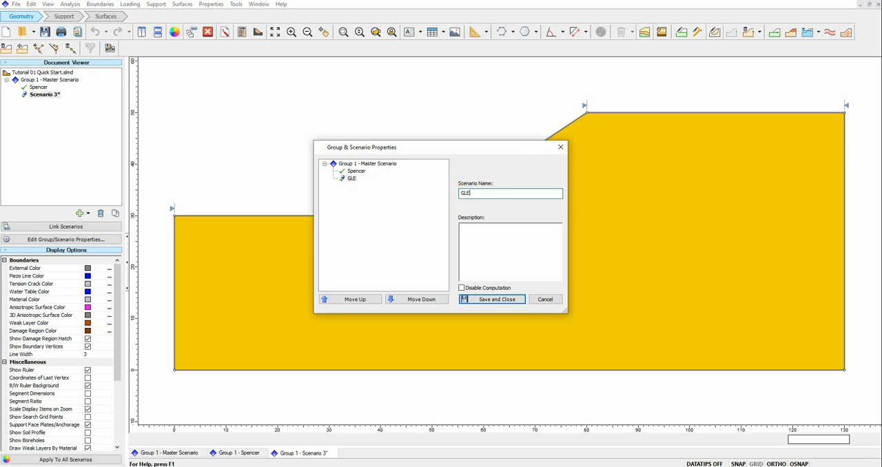
pyautogui.click(483, 302)
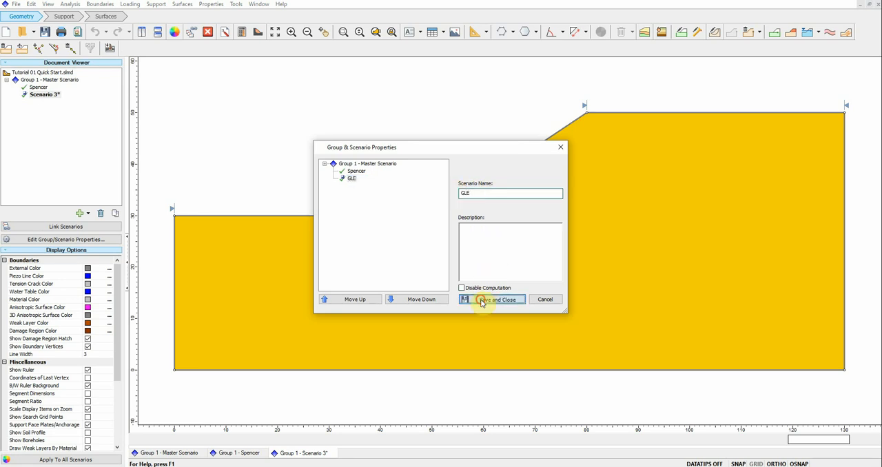
# Step: Select the Spencer analysis method in the project settings of Group 1's Spencer scenario
pyautogui.click(49, 80)
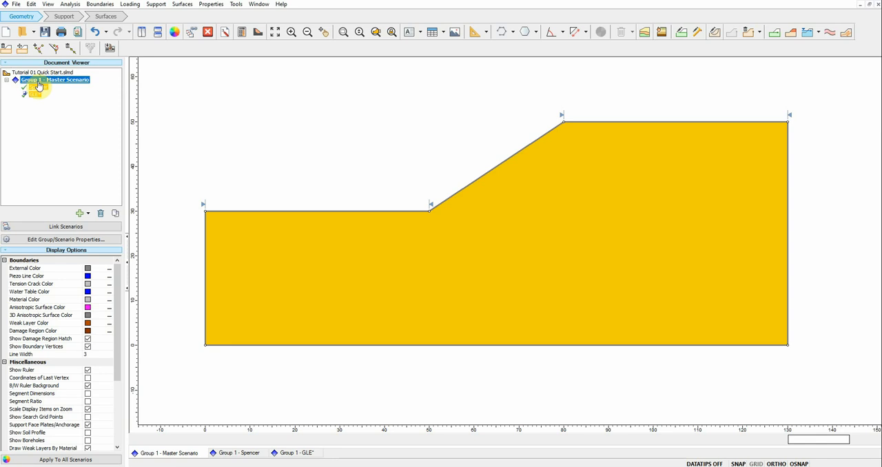
pyautogui.click(38, 88)
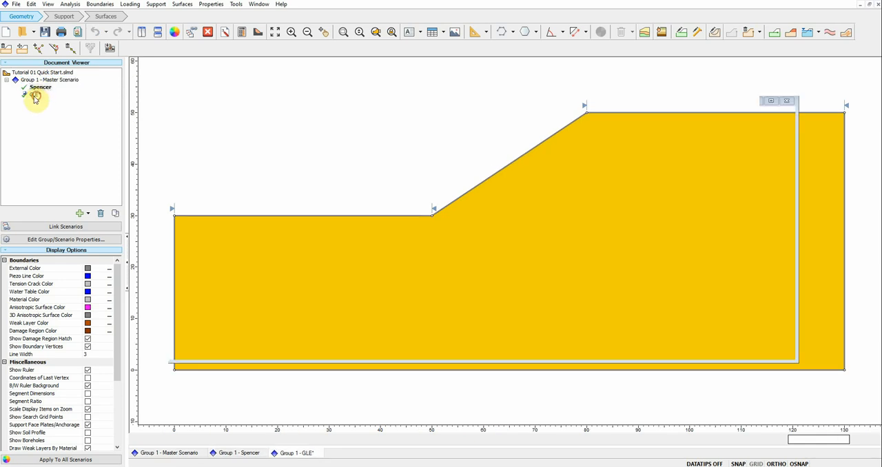
pyautogui.click(36, 94)
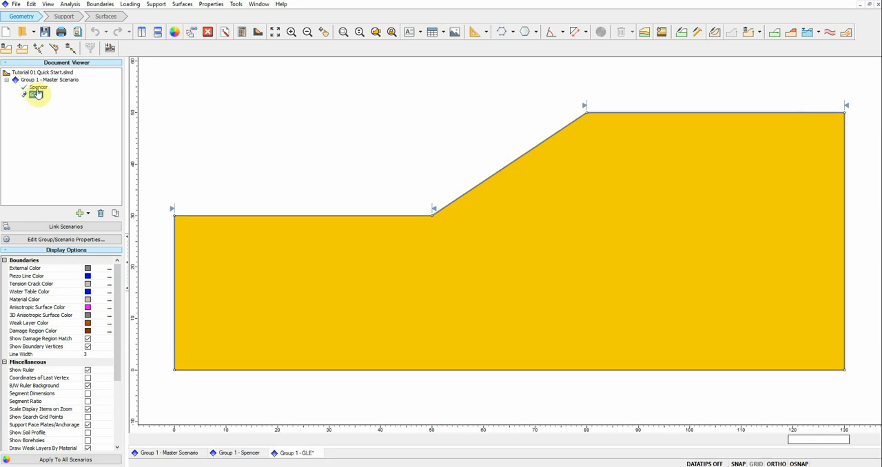
pyautogui.click(224, 32)
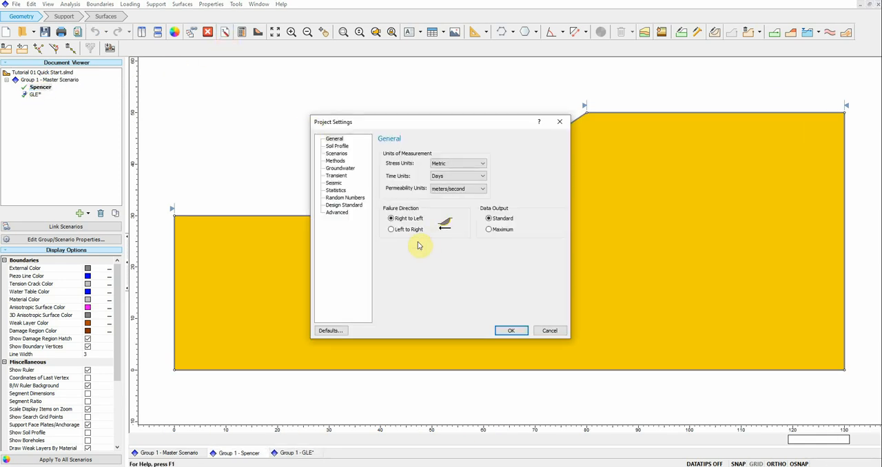
pyautogui.click(336, 160)
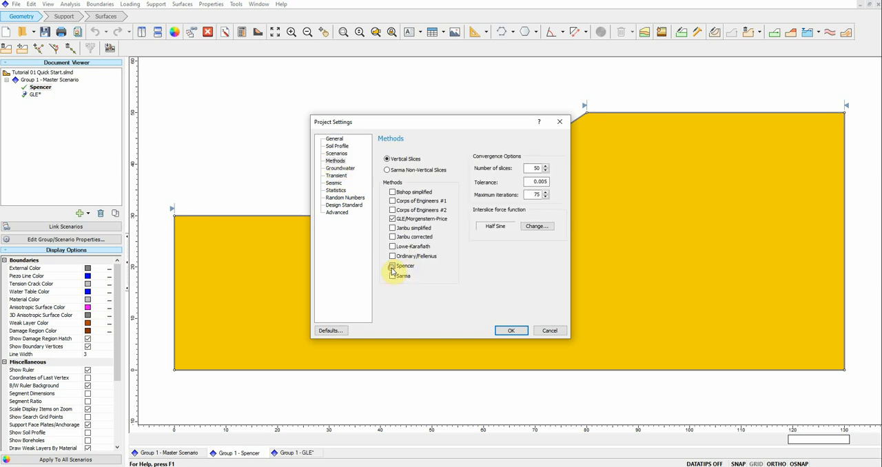
pyautogui.click(511, 331)
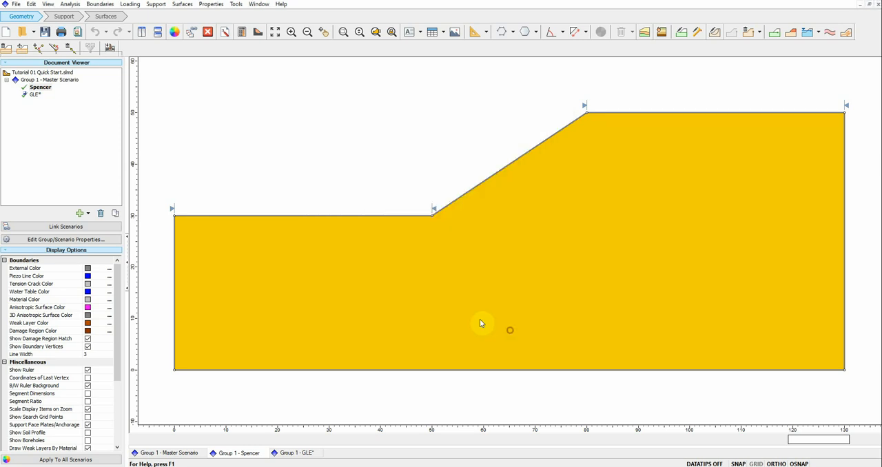
# Step: Check that GLE/Morgenstern-Price is the analysis method in the GLE scenario's project settings and accept them
pyautogui.click(36, 95)
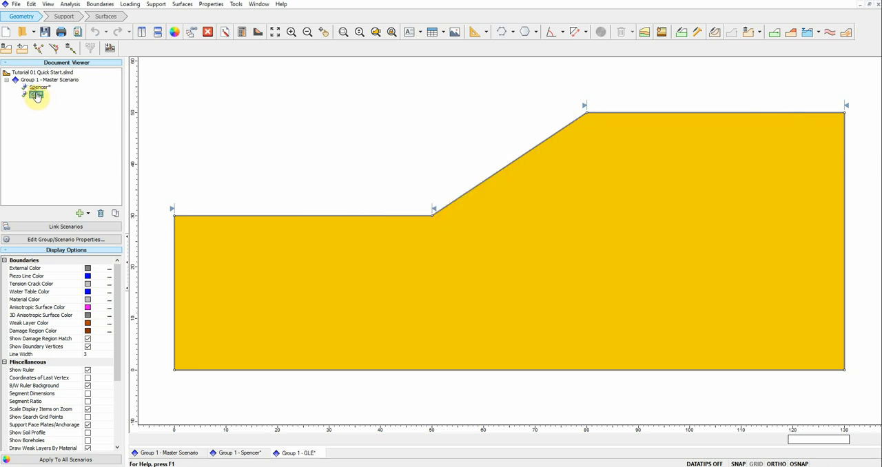
pyautogui.click(226, 33)
pyautogui.click(335, 154)
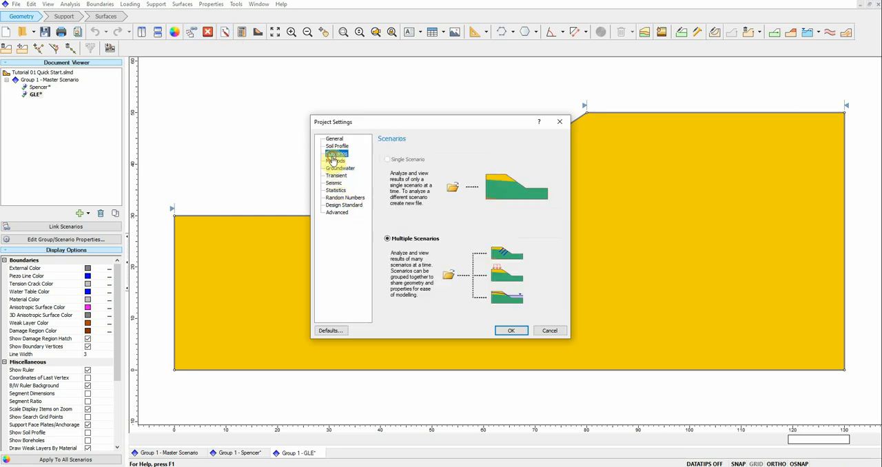
pyautogui.click(333, 161)
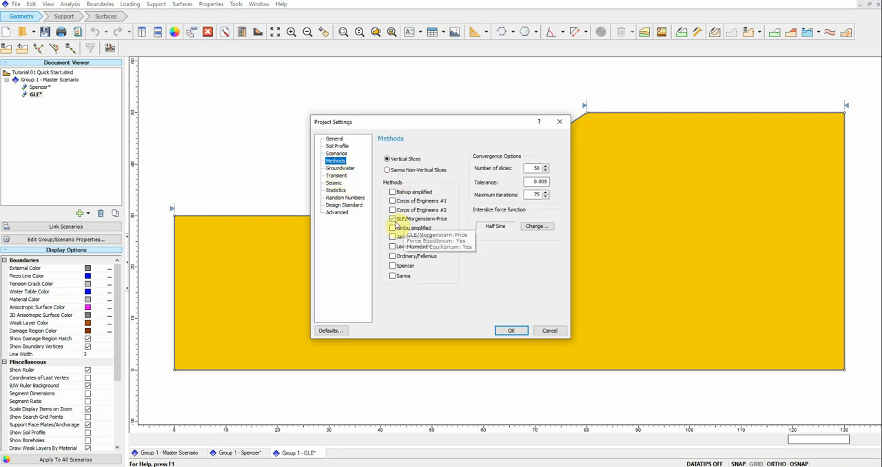
pyautogui.click(511, 330)
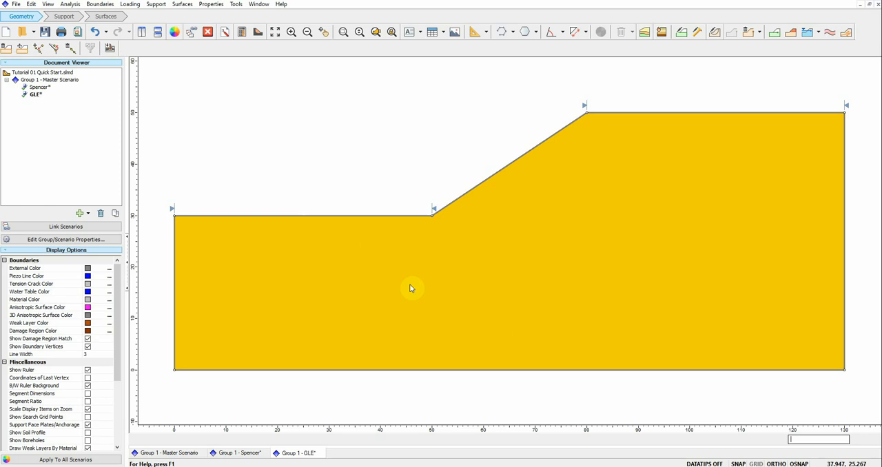
# Step: Save the model and duplicate the whole of Group 1 with its Spencer and GLE scenarios
pyautogui.rightClick(35, 97)
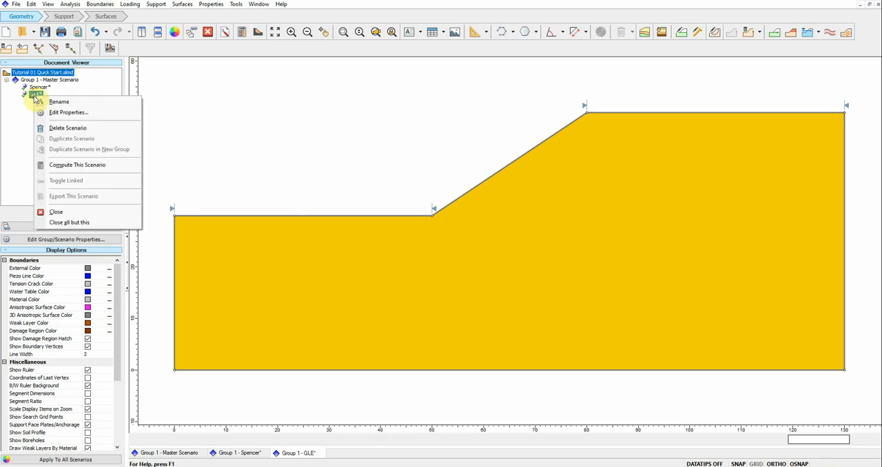
pyautogui.click(41, 80)
pyautogui.rightClick(51, 81)
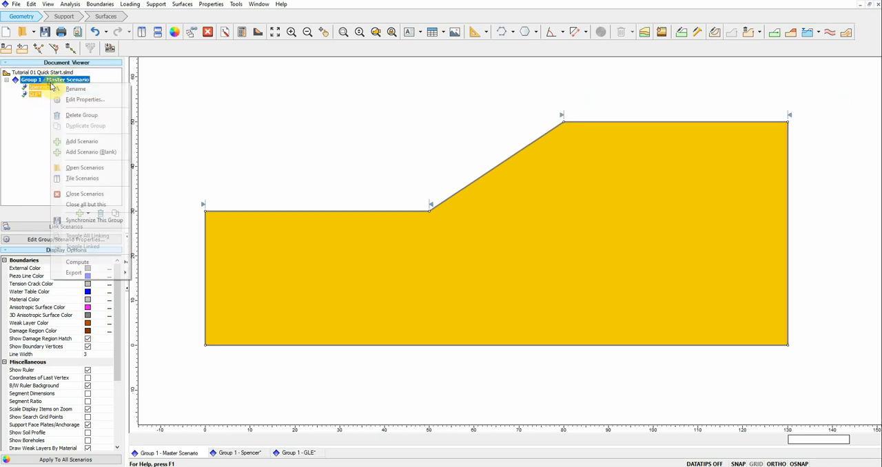
pyautogui.click(45, 31)
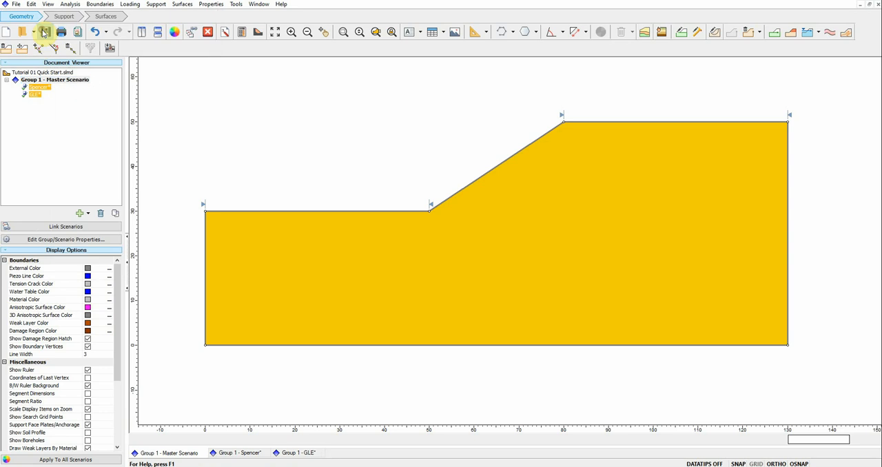
pyautogui.click(53, 82)
pyautogui.rightClick(54, 86)
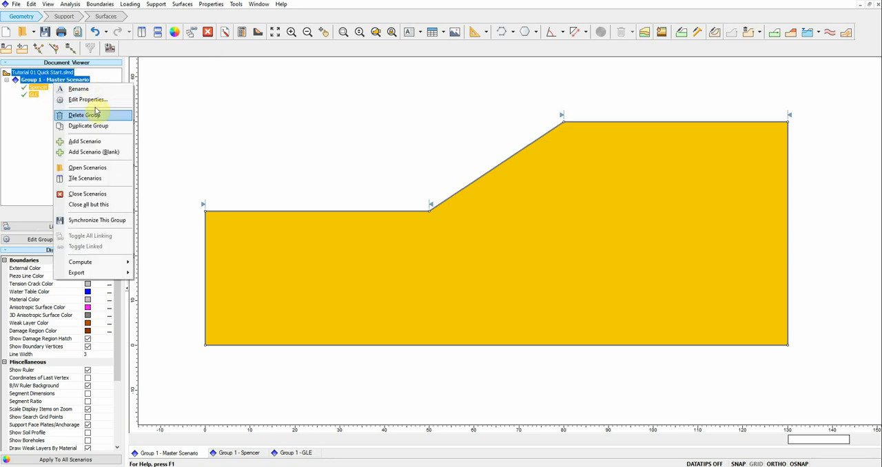
pyautogui.click(83, 127)
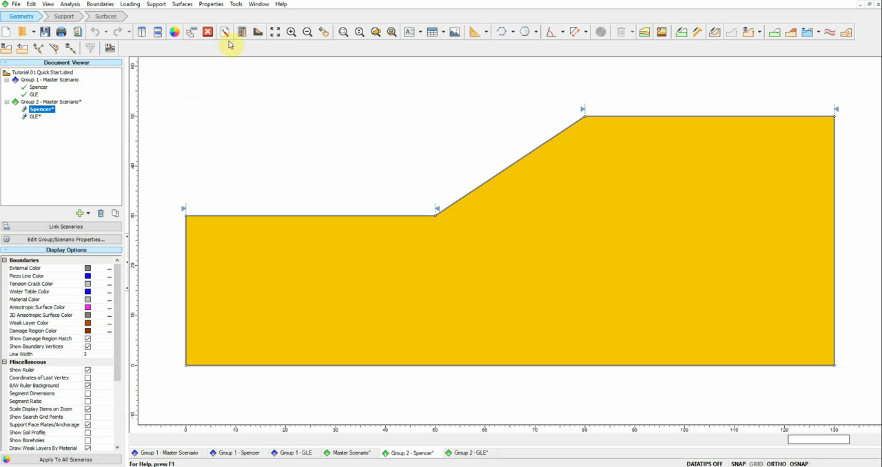
# Step: Set Group 2's Spencer scenario to the Non-Circular surface type with the Path Search method
pyautogui.click(184, 4)
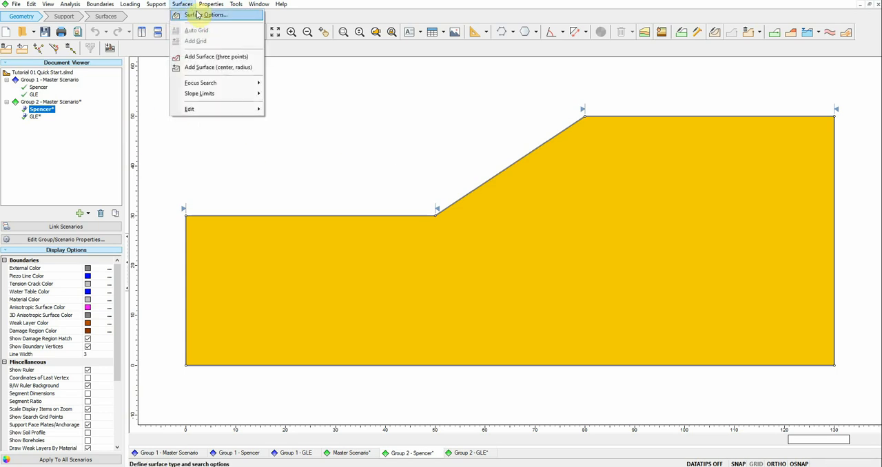
pyautogui.click(199, 16)
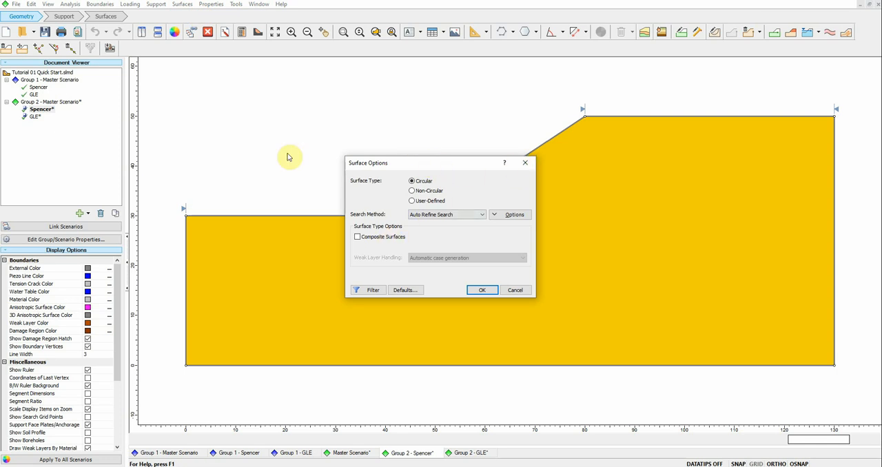
pyautogui.click(431, 192)
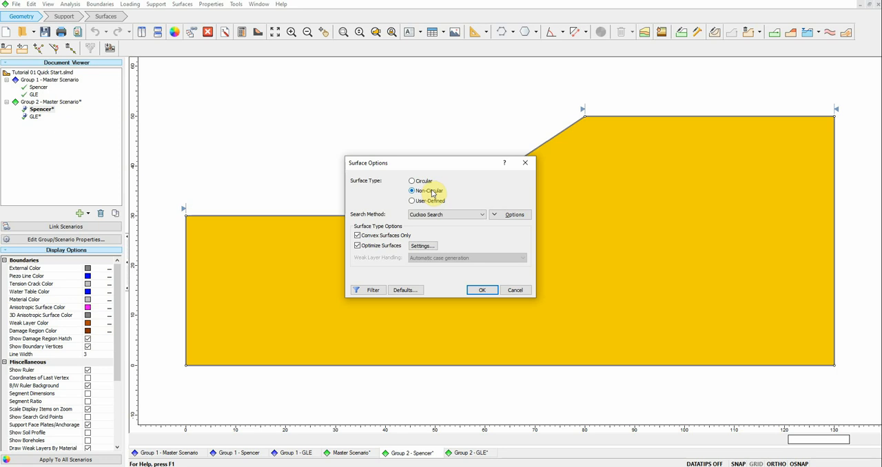
pyautogui.click(458, 216)
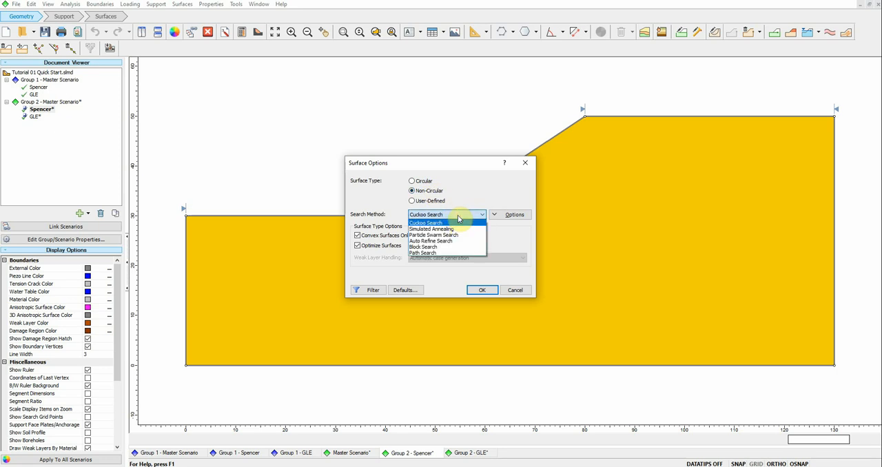
pyautogui.click(430, 253)
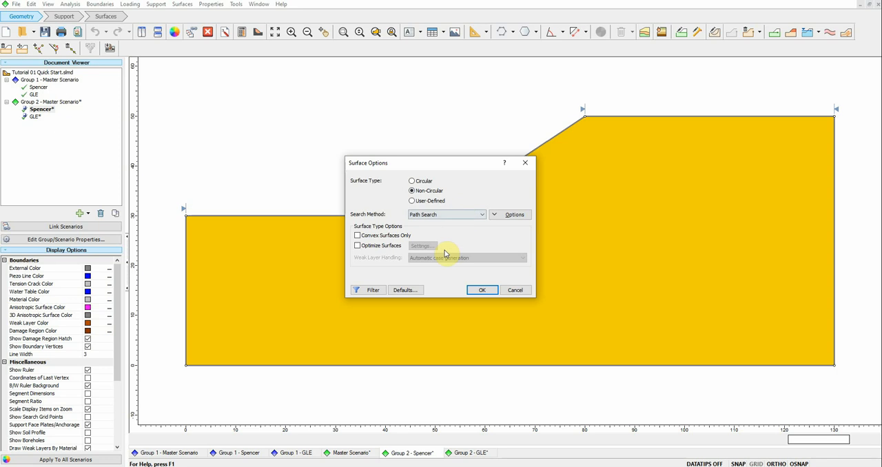
pyautogui.click(480, 289)
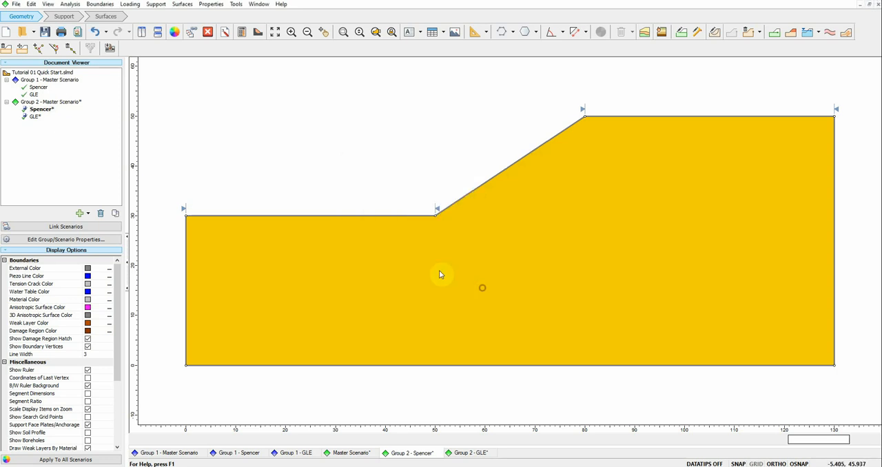
# Step: Set Group 2's GLE scenario to the Non-Circular surface type with the Path Search method
pyautogui.click(34, 116)
pyautogui.click(182, 4)
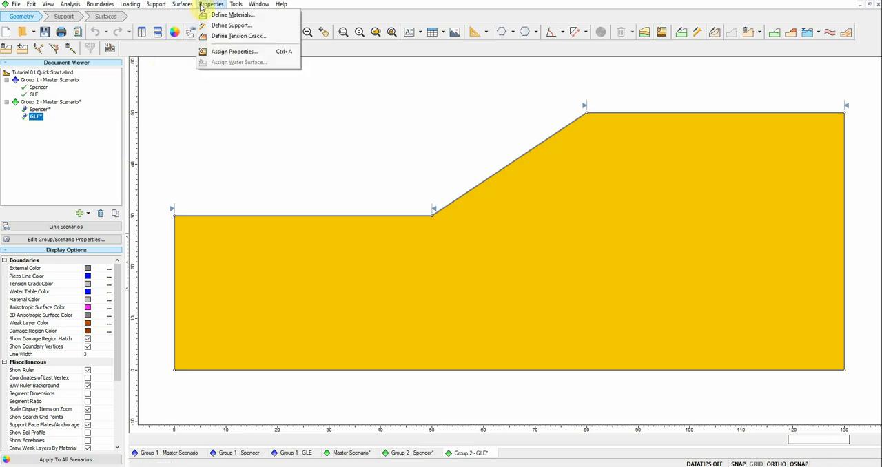
pyautogui.click(200, 15)
pyautogui.click(413, 191)
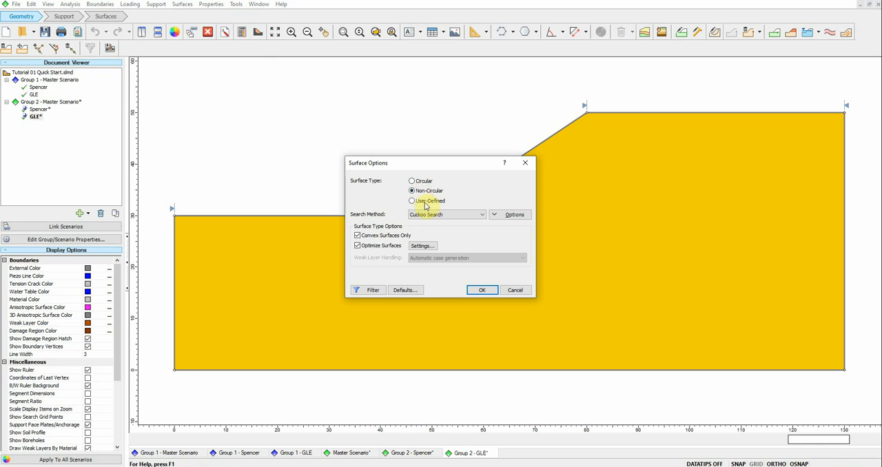
pyautogui.click(435, 214)
pyautogui.click(432, 255)
pyautogui.click(364, 291)
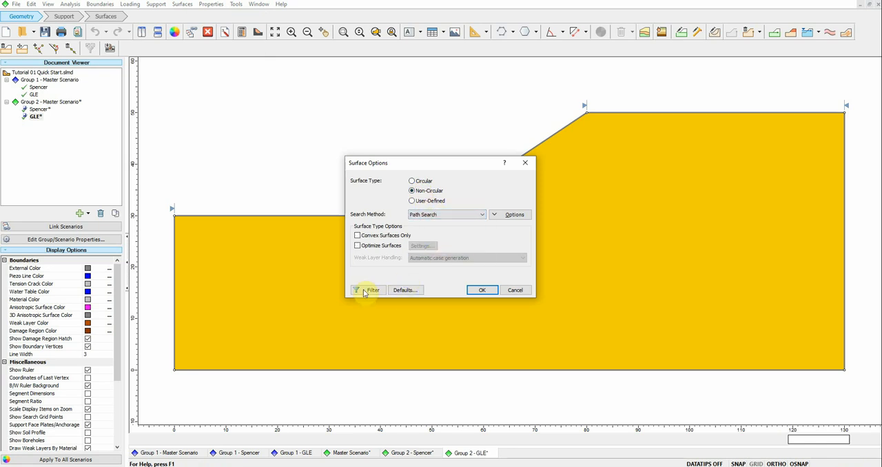
pyautogui.click(466, 291)
# Step: Rename Group 1 as Circular Slip Surface in the group and scenario properties
pyautogui.click(57, 81)
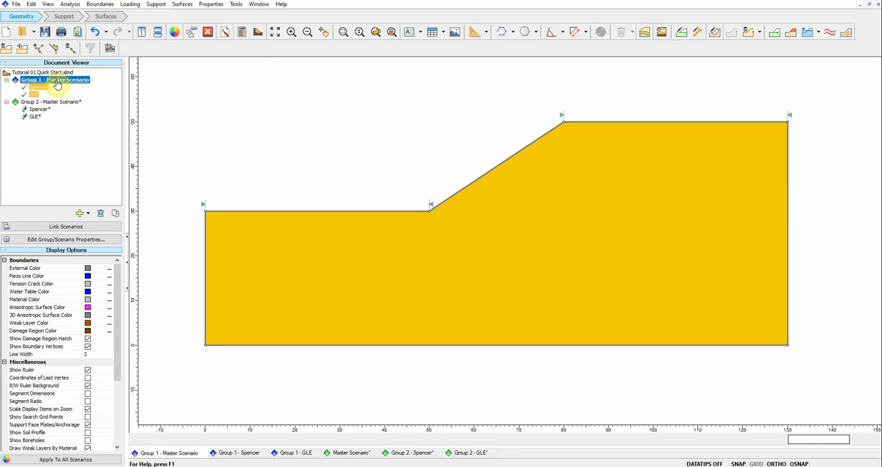
pyautogui.rightClick(61, 84)
pyautogui.click(81, 96)
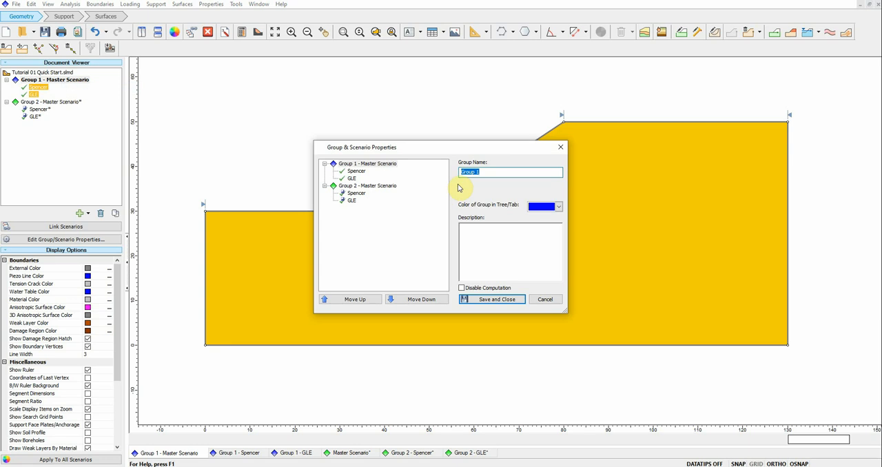
pyautogui.moveTo(502, 173); pyautogui.dragTo(432, 176)
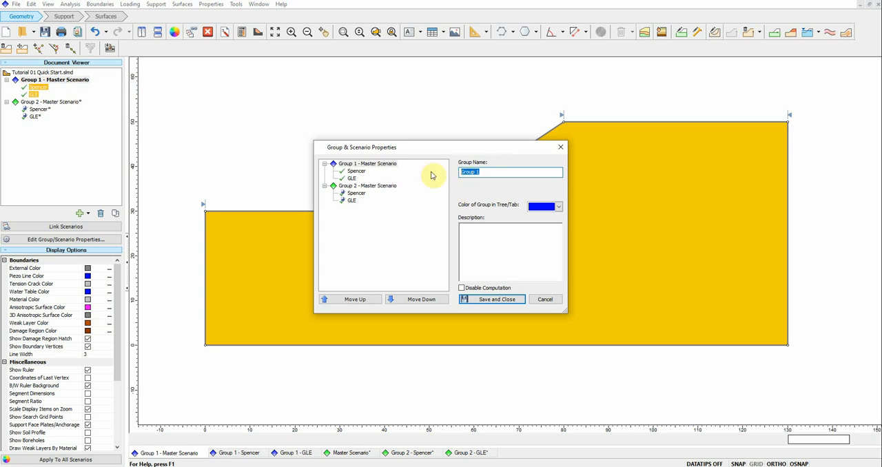
pyautogui.write('Circular Sli')
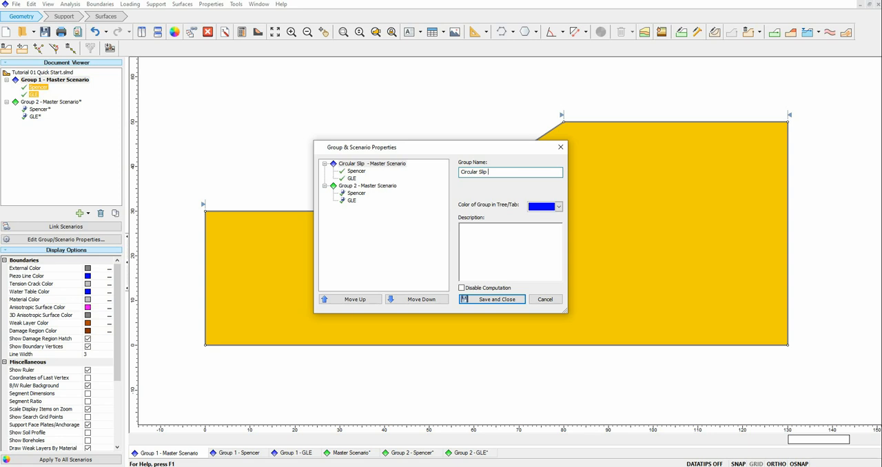
# Step: Rename Group 2 as Non Circular and save the group properties
pyautogui.click(389, 185)
pyautogui.moveTo(492, 171); pyautogui.dragTo(427, 172)
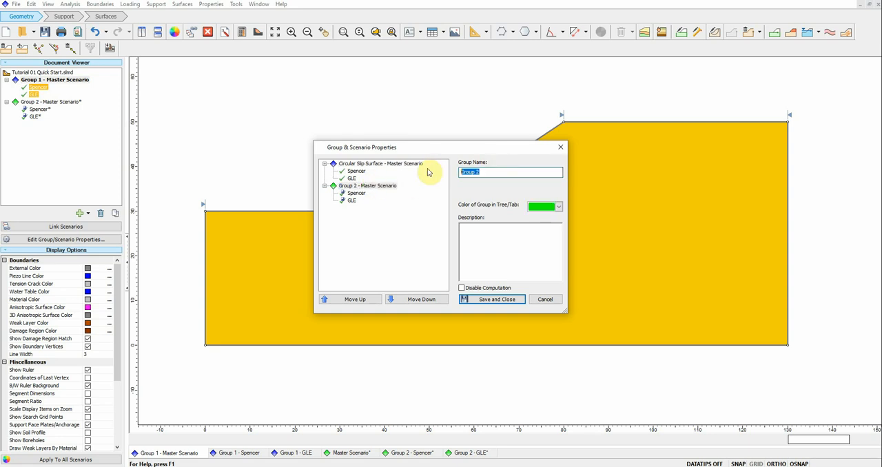
pyautogui.write('Non C')
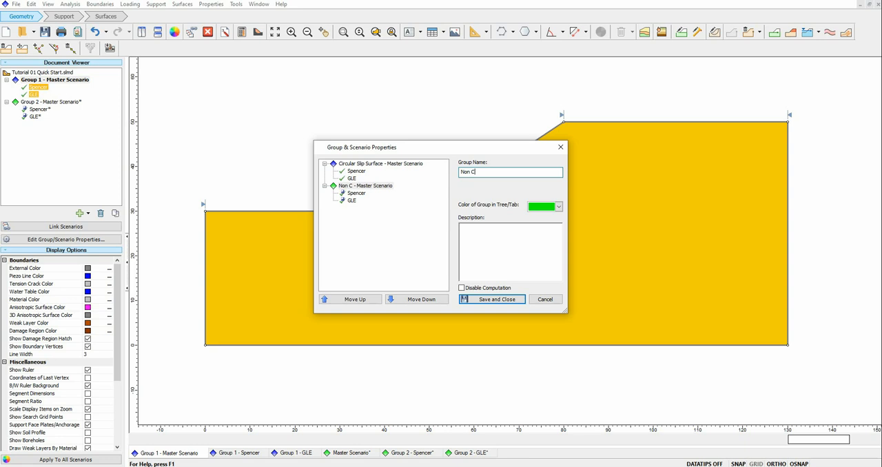
pyautogui.write('ircular')
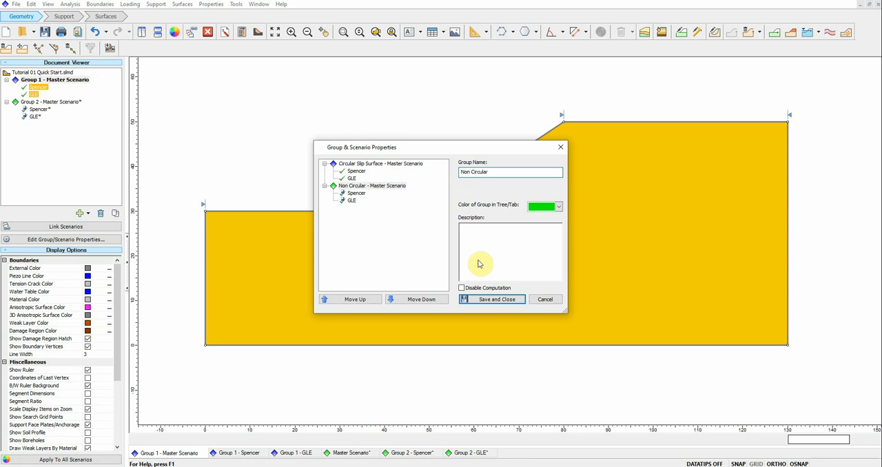
pyautogui.click(489, 299)
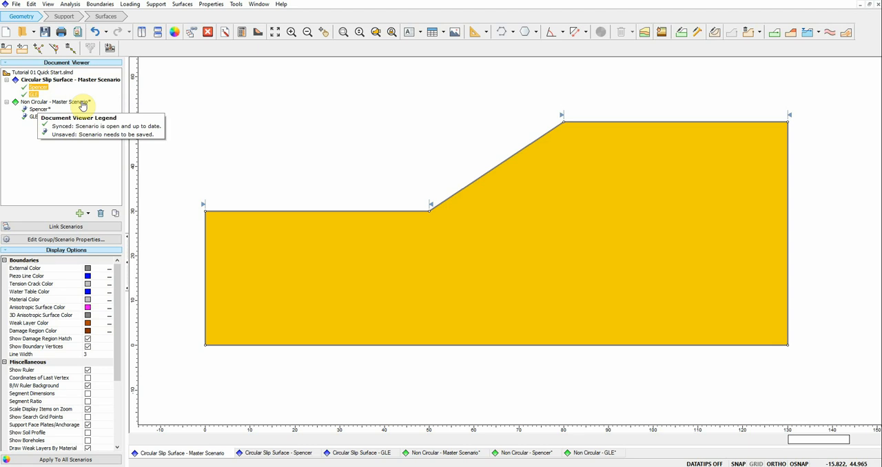
# Step: Save the model and compute the Spencer and GLE scenarios of both the circular and non-circular groups
pyautogui.click(38, 89)
pyautogui.click(40, 94)
pyautogui.click(38, 109)
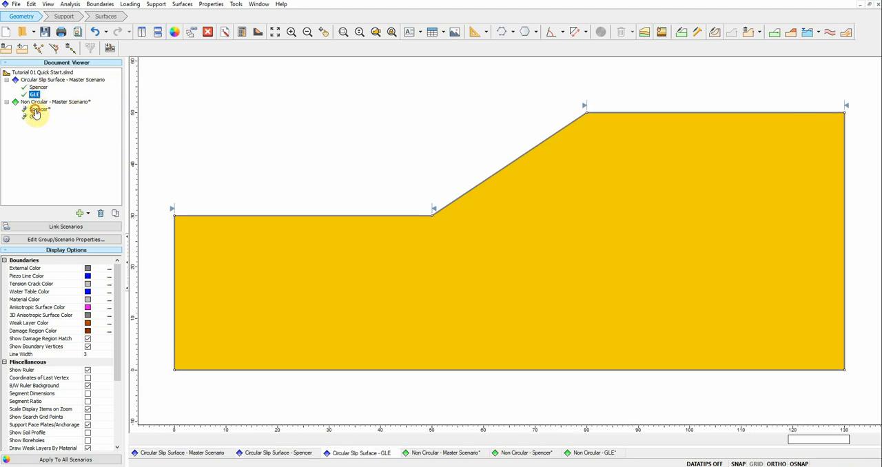
pyautogui.click(36, 118)
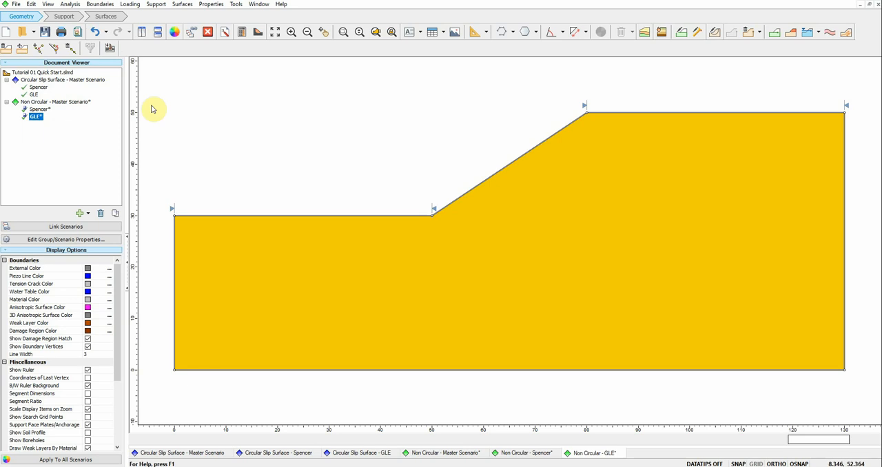
pyautogui.click(242, 33)
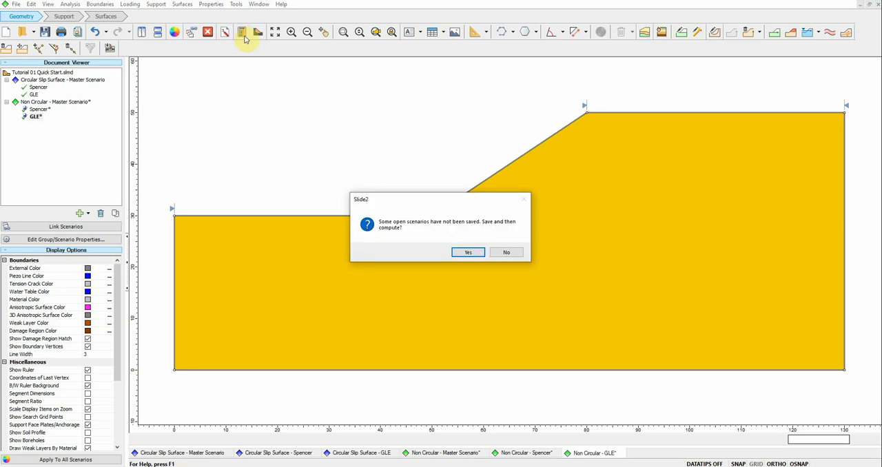
pyautogui.click(468, 252)
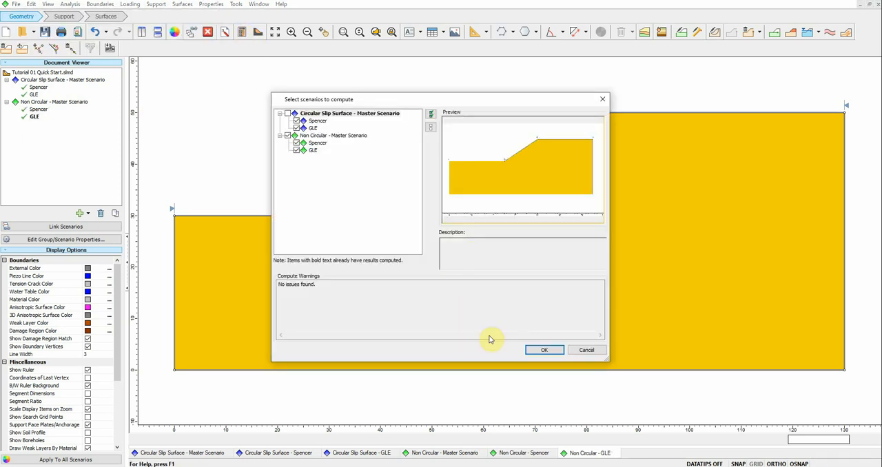
pyautogui.click(545, 350)
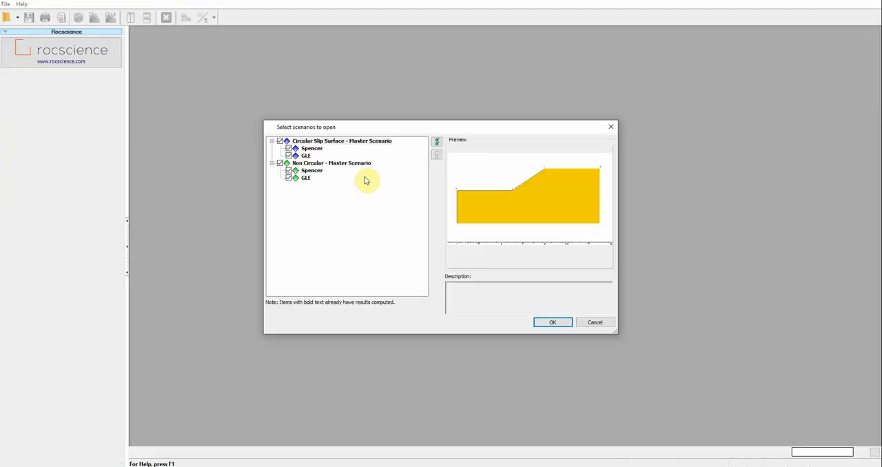
# Step: Open the results of all scenarios in Interpret and display the Circular Slip Surface group's Spencer result
pyautogui.click(543, 323)
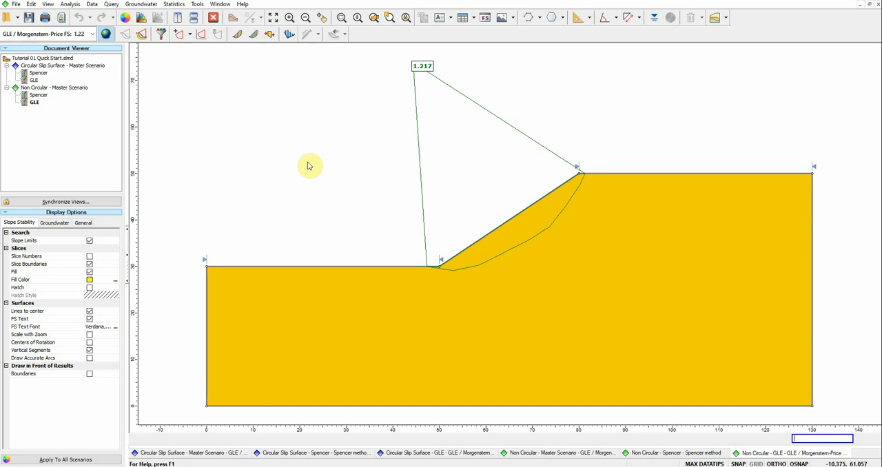
pyautogui.click(38, 74)
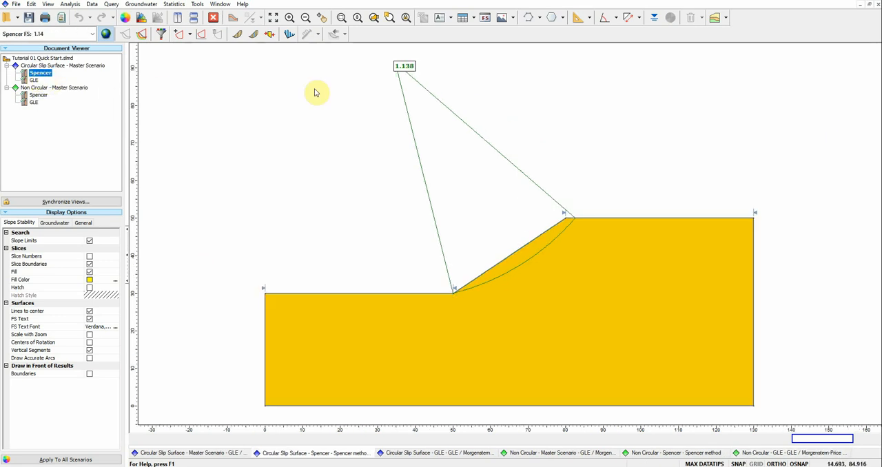
pyautogui.click(47, 5)
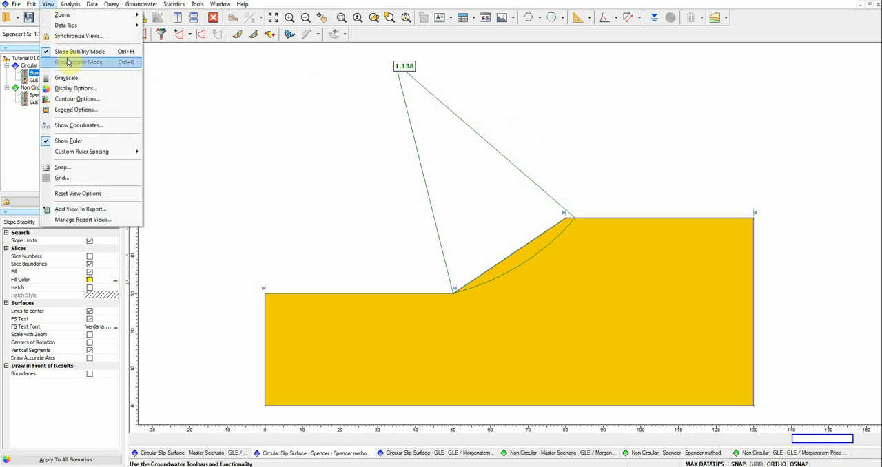
pyautogui.click(73, 112)
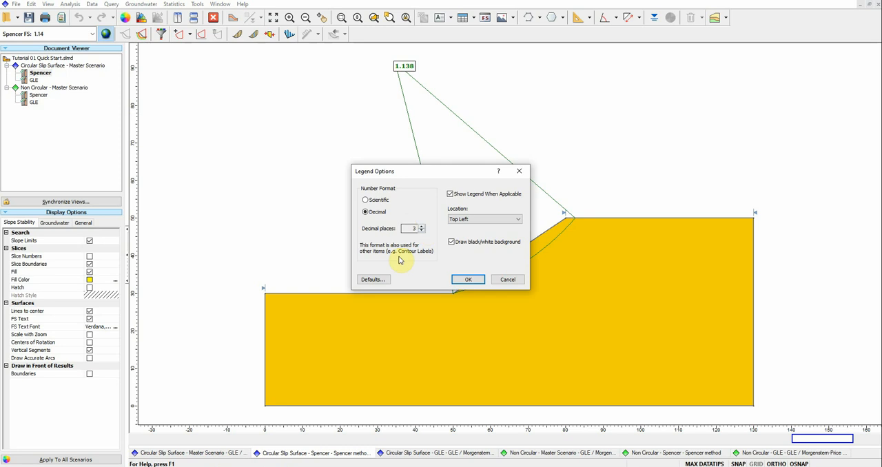
pyautogui.click(507, 279)
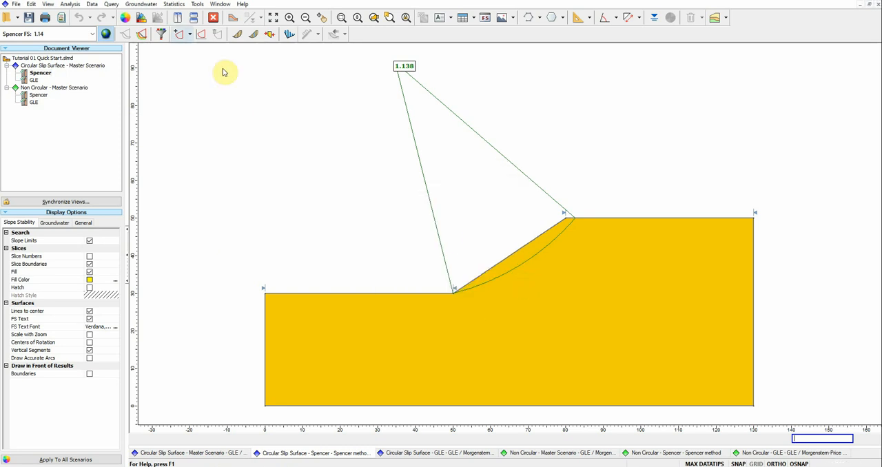
# Step: Set the factor of safety text font size to 24 for the Circular Slip Surface group's Spencer result
pyautogui.click(124, 34)
pyautogui.click(267, 313)
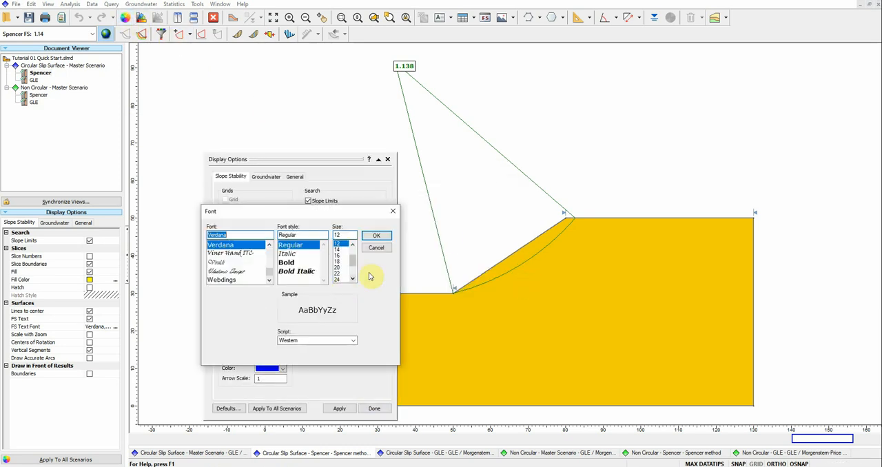
pyautogui.click(337, 279)
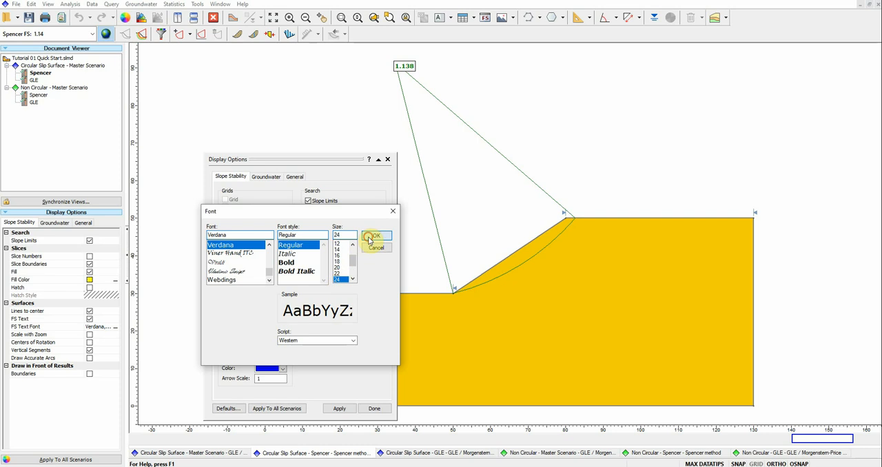
pyautogui.click(375, 236)
pyautogui.click(375, 409)
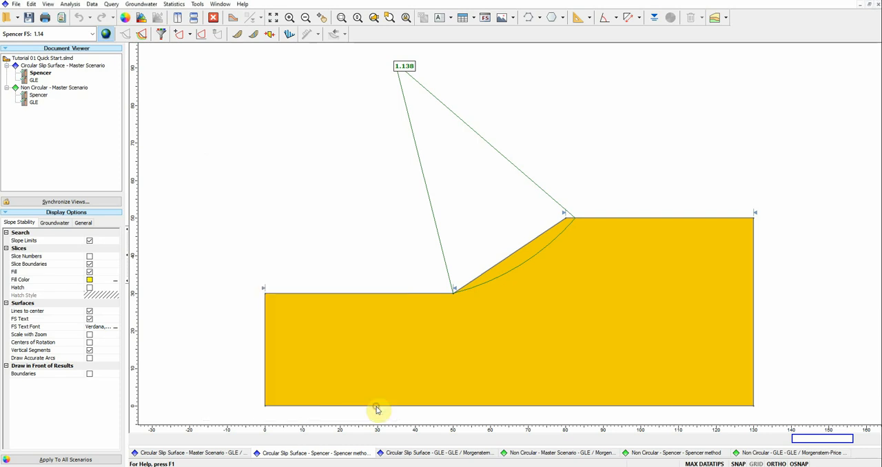
# Step: Set the factor of safety text font size to 24 for the Circular Slip Surface group's GLE result
pyautogui.click(33, 80)
pyautogui.click(125, 17)
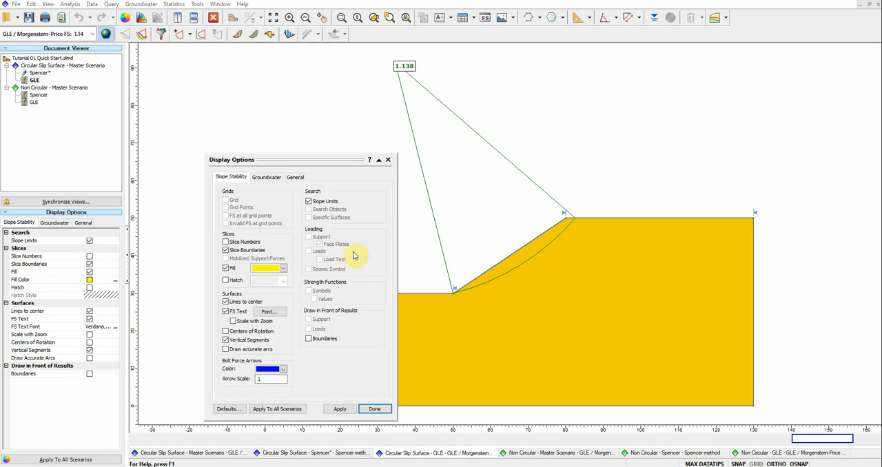
pyautogui.click(270, 312)
pyautogui.click(337, 279)
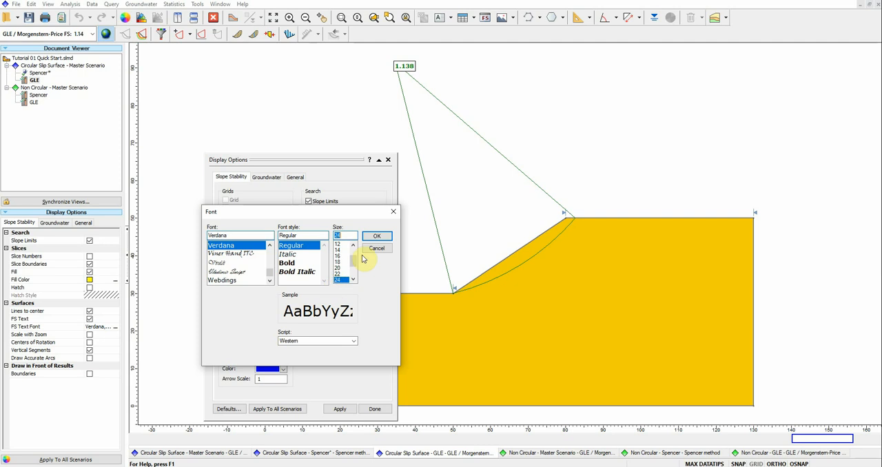
pyautogui.click(374, 236)
pyautogui.click(376, 409)
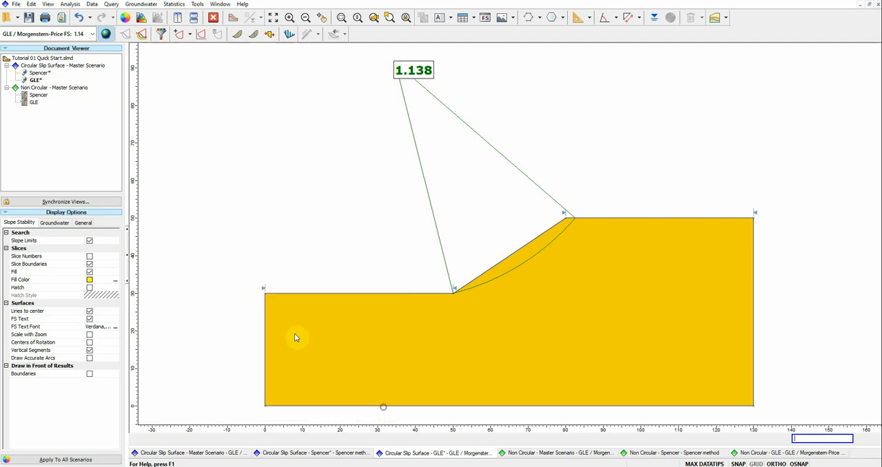
# Step: Set the factor of safety text font size to 24 for the Non Circular group's Spencer result
pyautogui.click(38, 94)
pyautogui.click(126, 18)
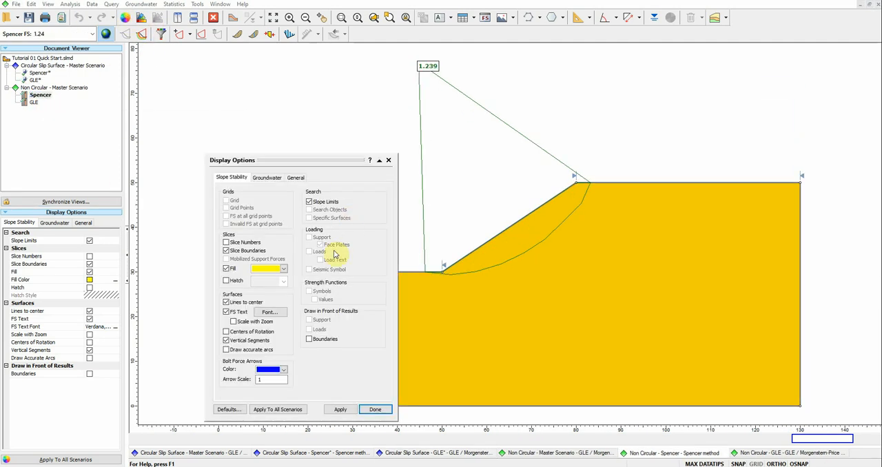
pyautogui.click(276, 312)
pyautogui.click(337, 279)
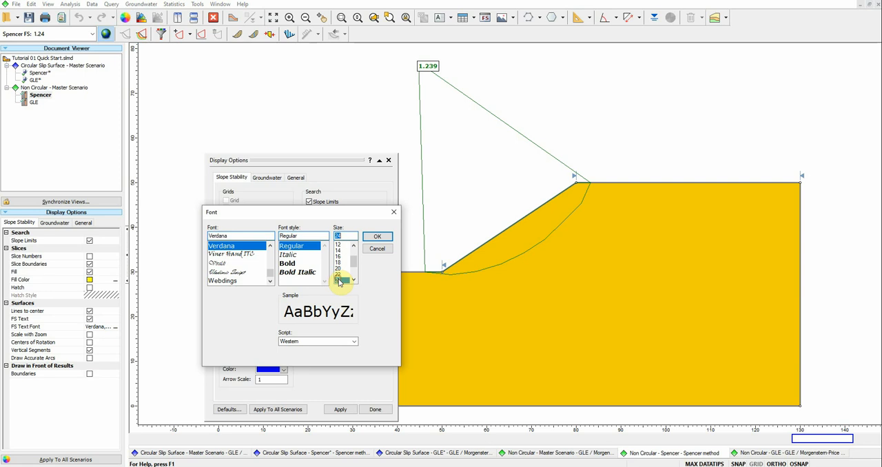
pyautogui.click(376, 237)
pyautogui.click(375, 410)
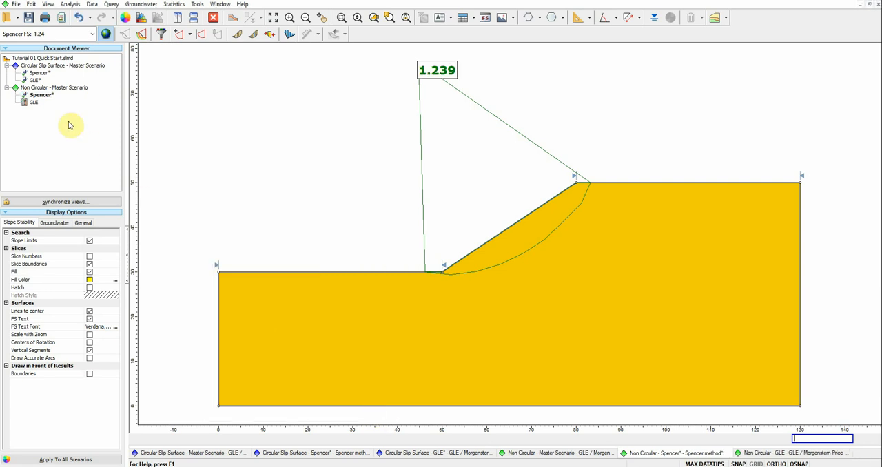
# Step: Set the factor of safety text font size to 24 for the Non Circular group's GLE result
pyautogui.click(32, 102)
pyautogui.click(128, 21)
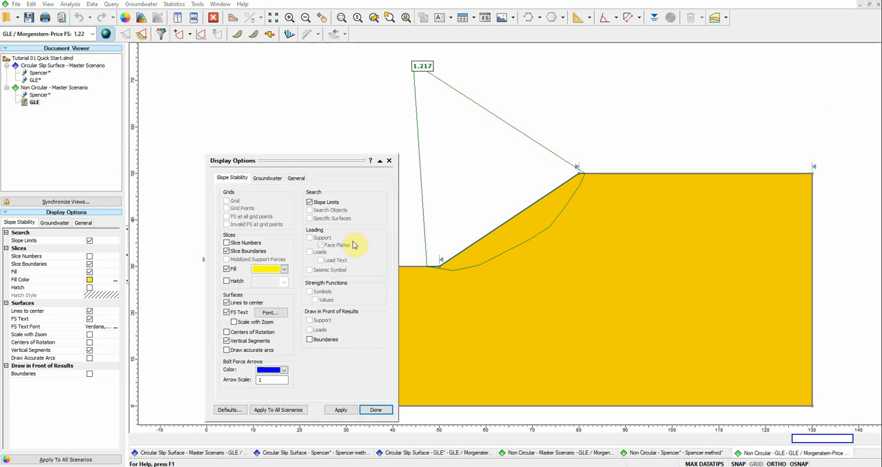
pyautogui.click(274, 312)
pyautogui.click(345, 279)
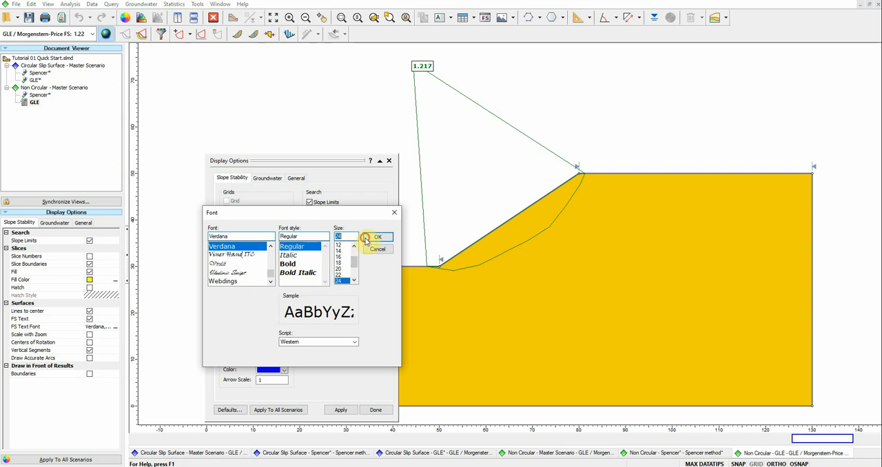
pyautogui.click(372, 237)
pyautogui.click(376, 410)
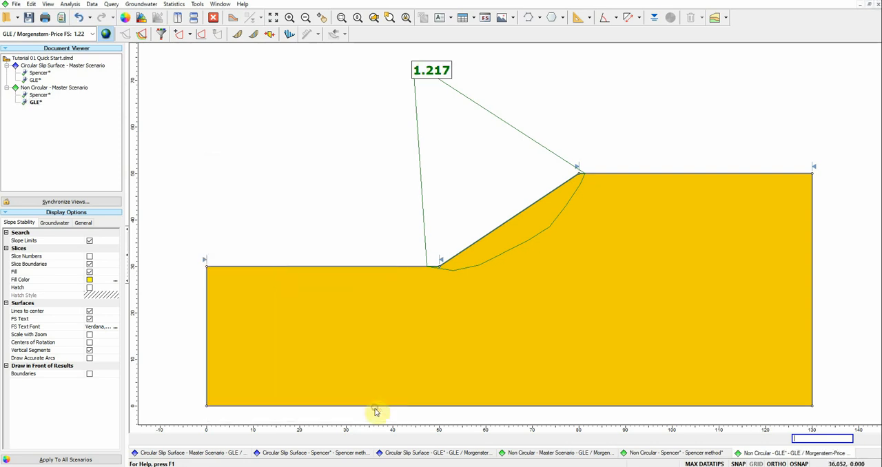
# Step: Compare the factors of safety of the Spencer and GLE results between the Circular Slip Surface and Non Circular groups
pyautogui.click(40, 73)
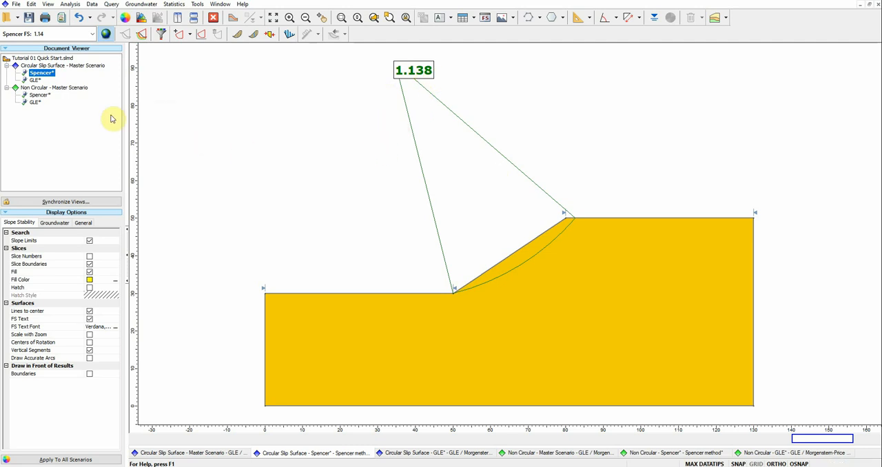
pyautogui.click(38, 96)
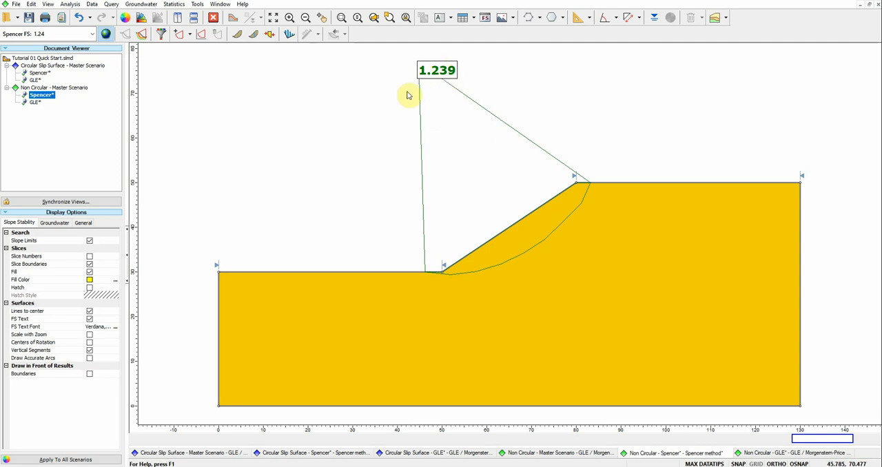
pyautogui.click(33, 103)
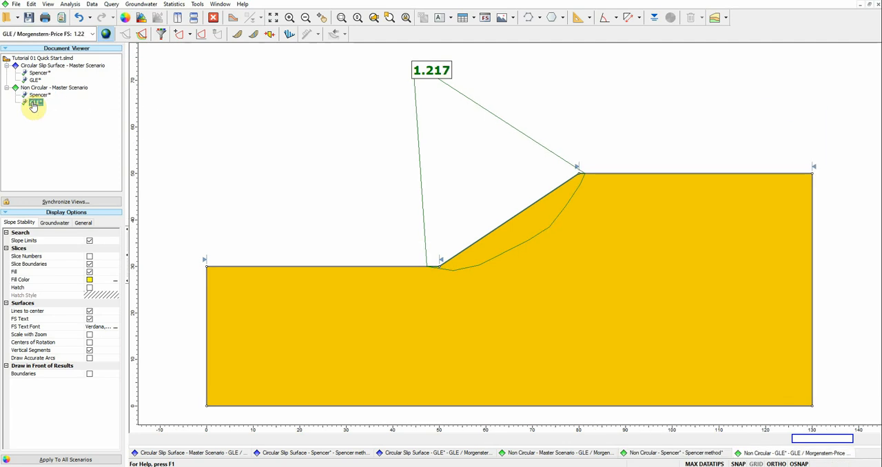
pyautogui.click(38, 97)
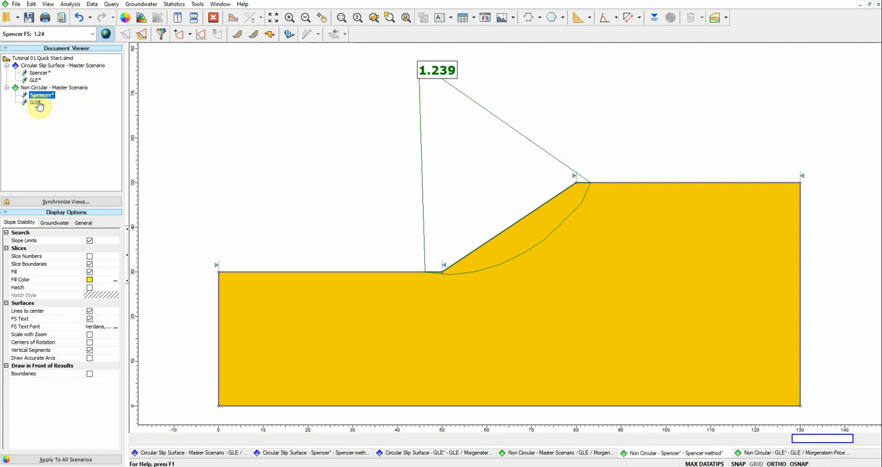
pyautogui.click(37, 103)
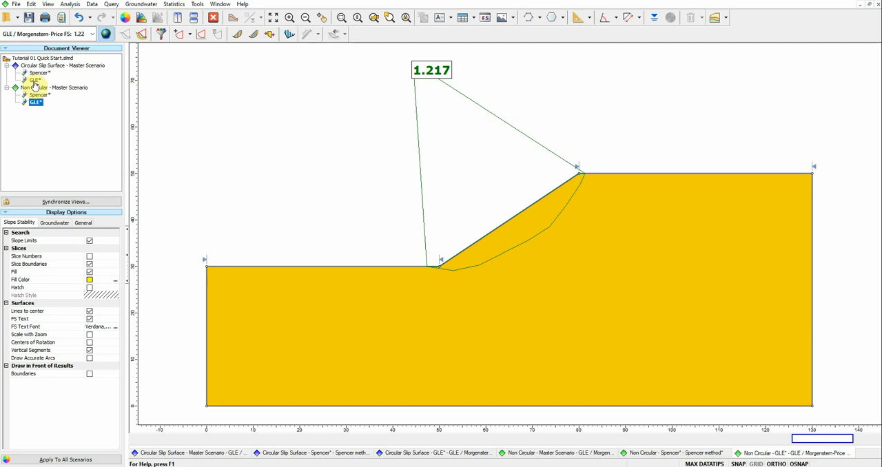
pyautogui.click(34, 80)
pyautogui.click(35, 103)
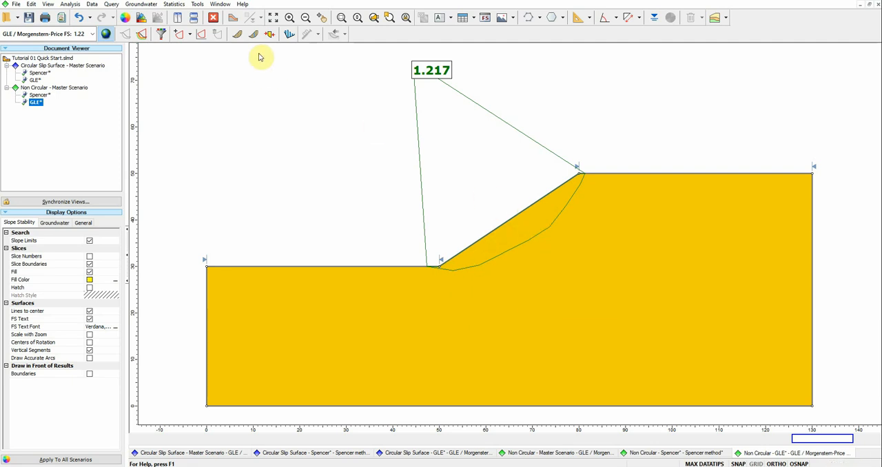
# Step: Show the slices of the Non Circular group's GLE surface and compare that result with the Circular Slip Surface group's GLE result
pyautogui.click(239, 37)
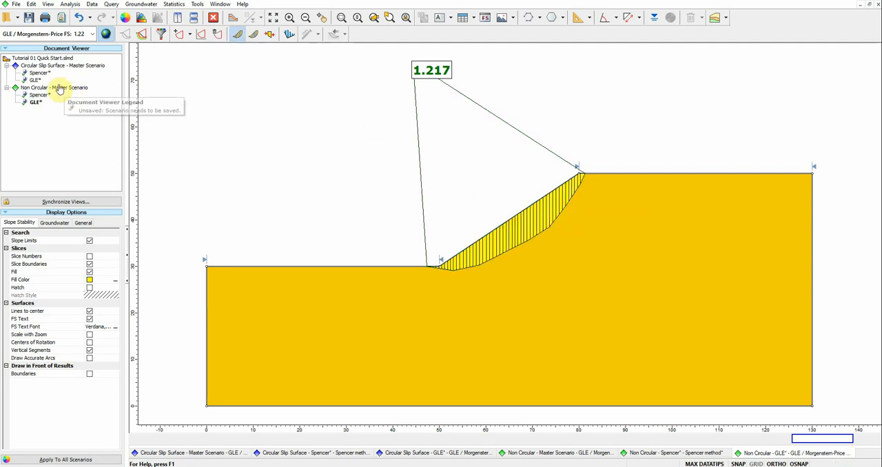
pyautogui.click(32, 81)
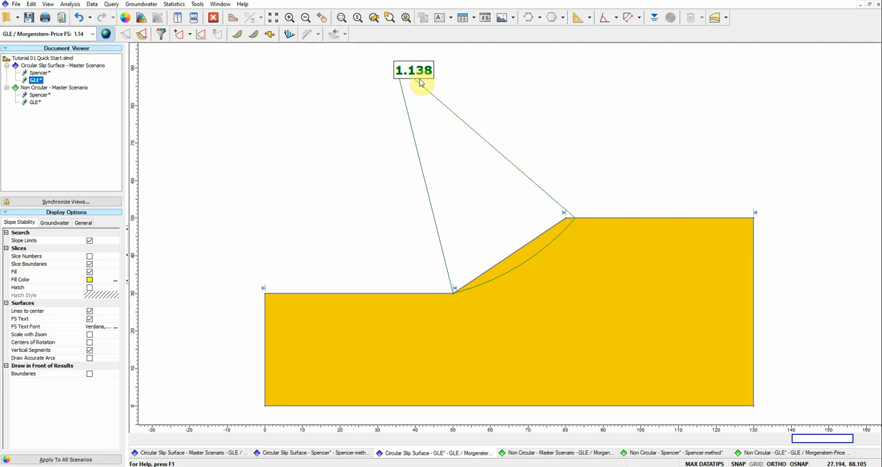
pyautogui.click(33, 103)
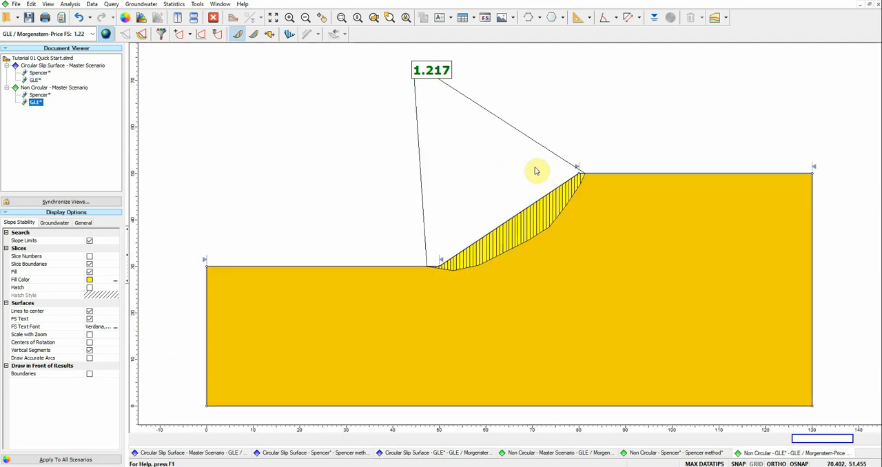
pyautogui.moveTo(560, 207)
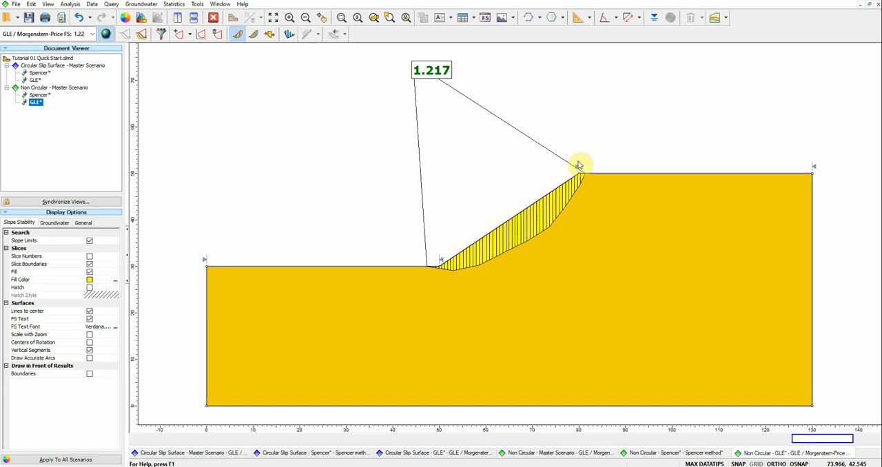
pyautogui.moveTo(453, 208)
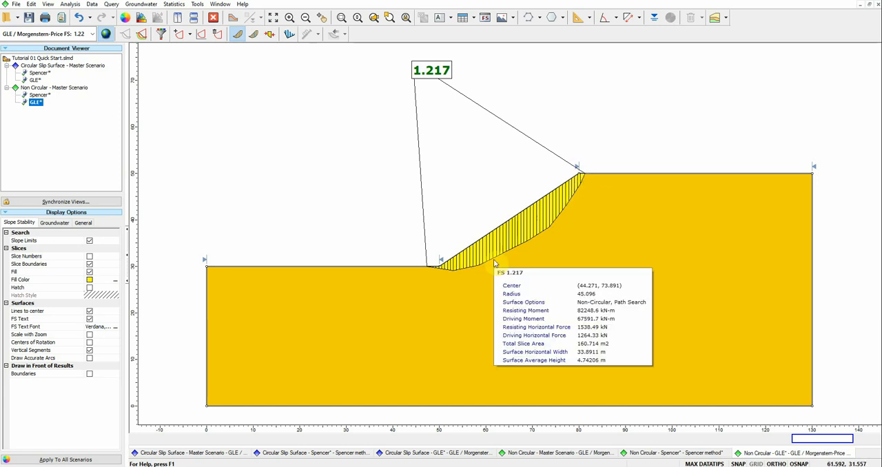
pyautogui.click(34, 80)
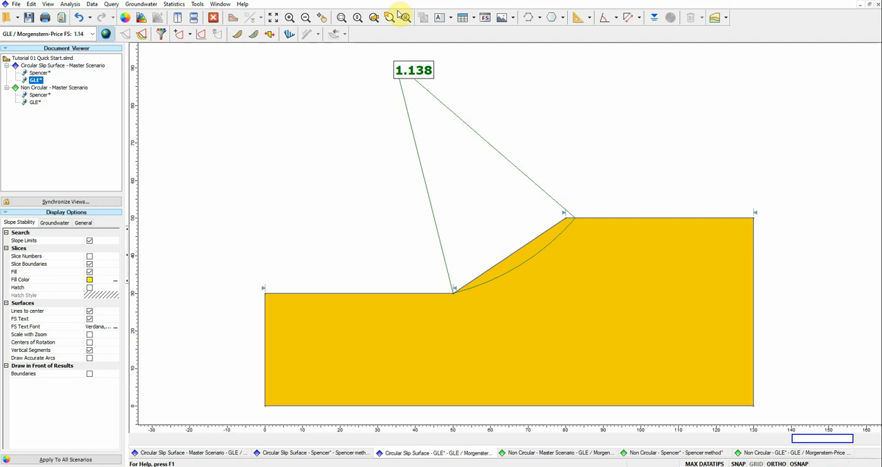
# Step: Close Interpret with its changes saved, and duplicate the Non Circular group in the model
pyautogui.click(879, 3)
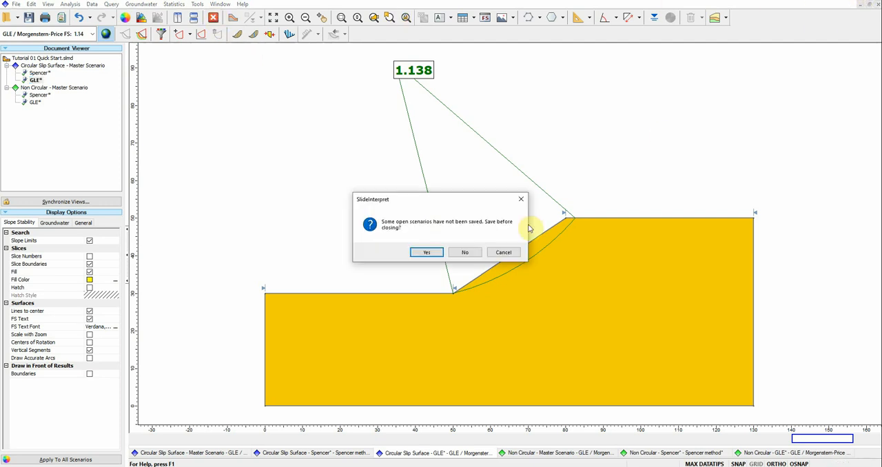
pyautogui.click(428, 253)
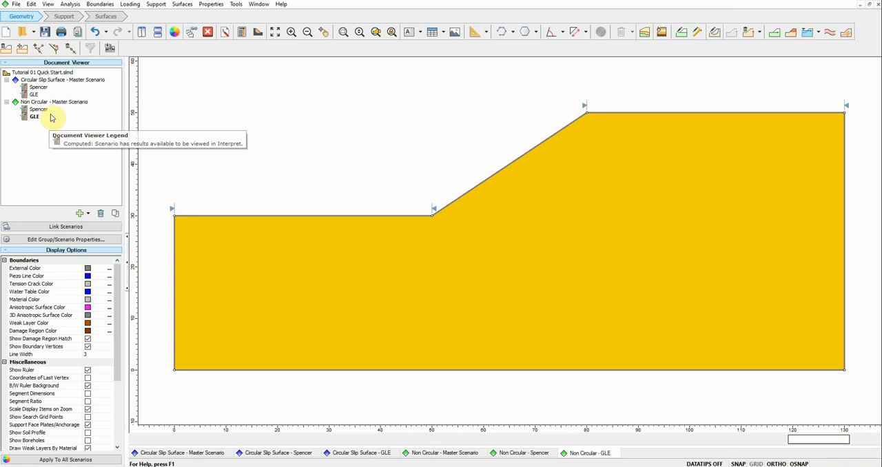
pyautogui.click(51, 102)
pyautogui.rightClick(51, 105)
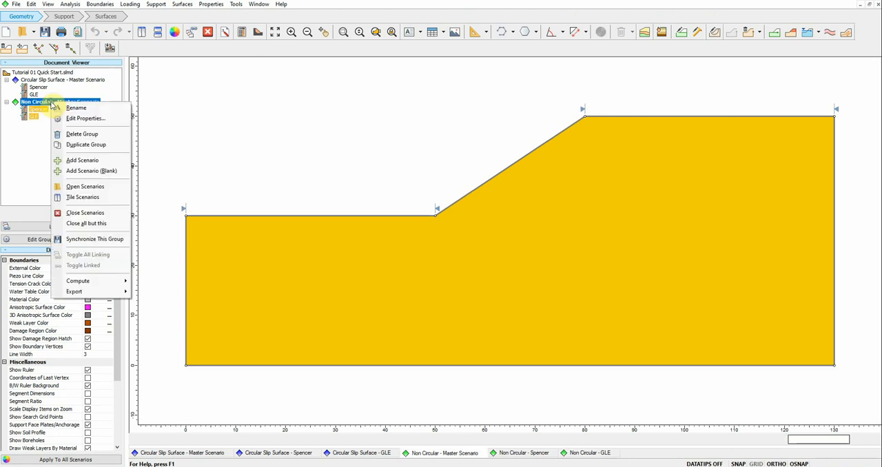
pyautogui.click(70, 144)
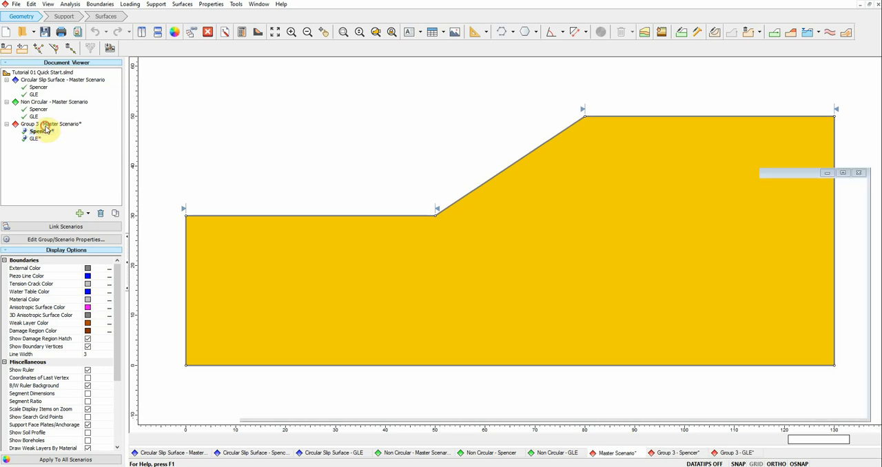
# Step: Rename the duplicated group as Non Circular
pyautogui.click(51, 124)
pyautogui.rightClick(50, 125)
pyautogui.click(69, 142)
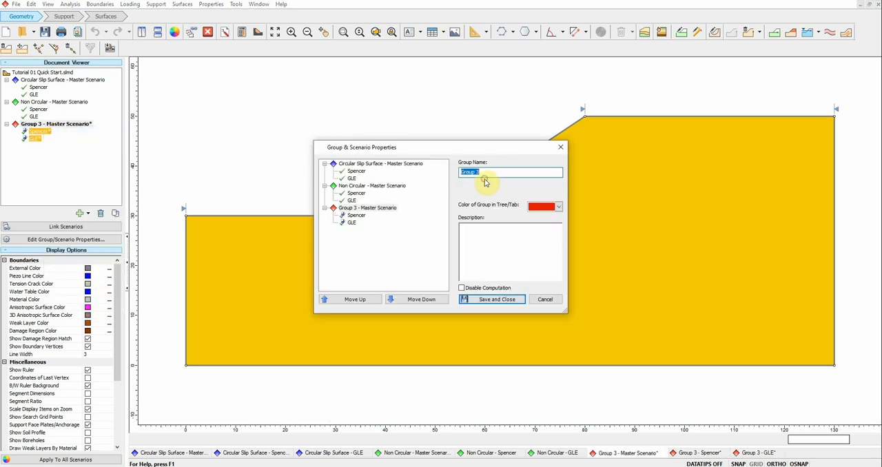
pyautogui.moveTo(491, 174); pyautogui.dragTo(445, 176)
pyautogui.write('Non Circular')
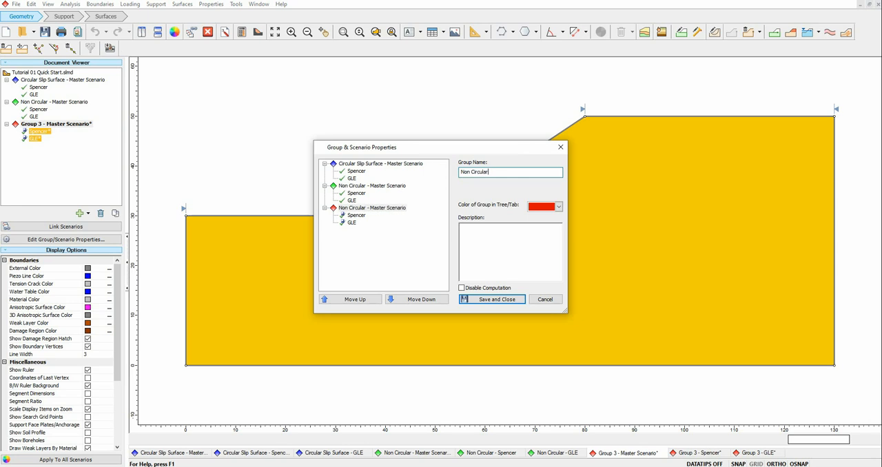
pyautogui.click(498, 299)
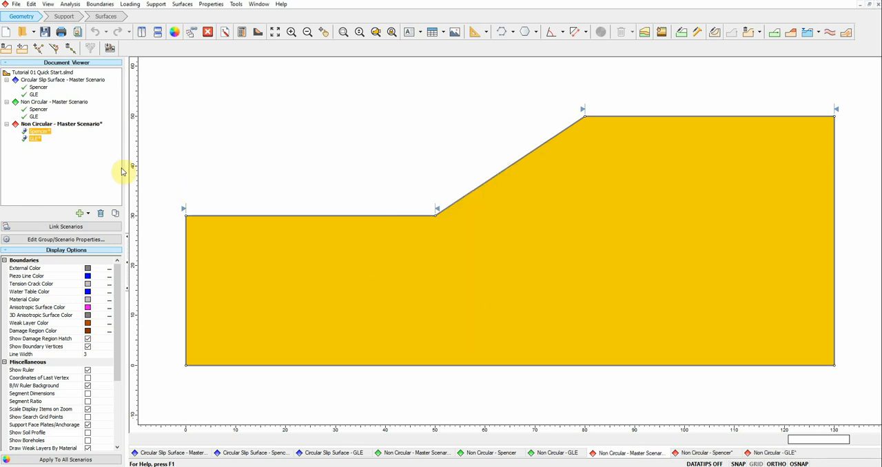
# Step: Set the search method to Cuckoo Search for the duplicated Non Circular group's Spencer scenario
pyautogui.click(41, 133)
pyautogui.click(183, 5)
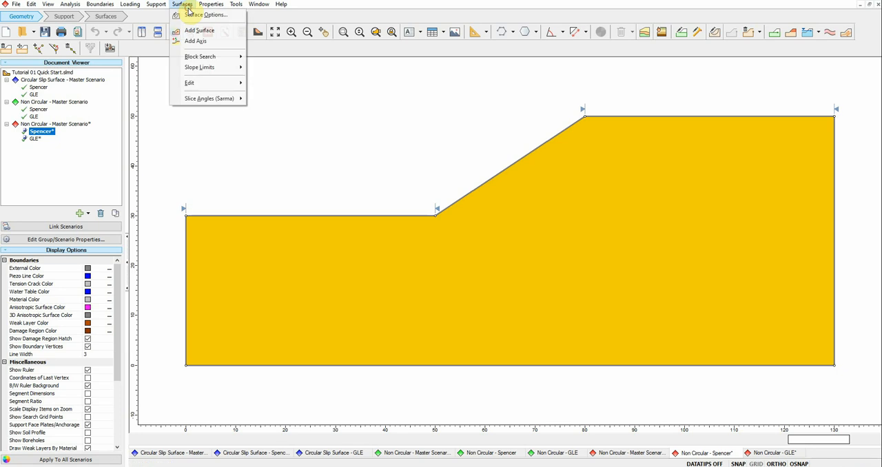
pyautogui.click(201, 14)
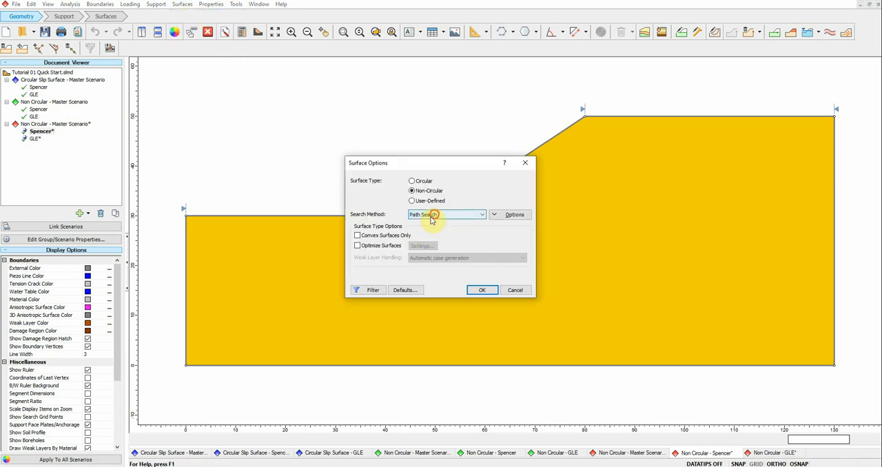
pyautogui.click(434, 215)
pyautogui.click(426, 223)
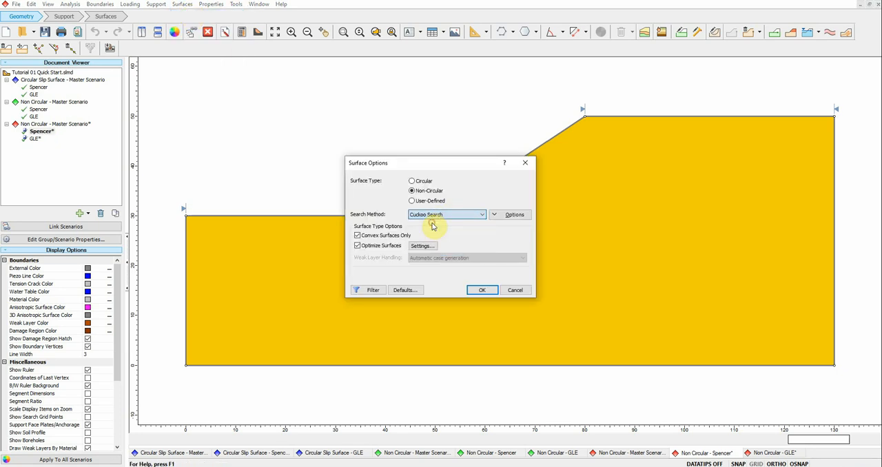
pyautogui.click(479, 291)
# Step: Set the search method to Cuckoo Search for the duplicated Non Circular group's GLE scenario
pyautogui.click(34, 139)
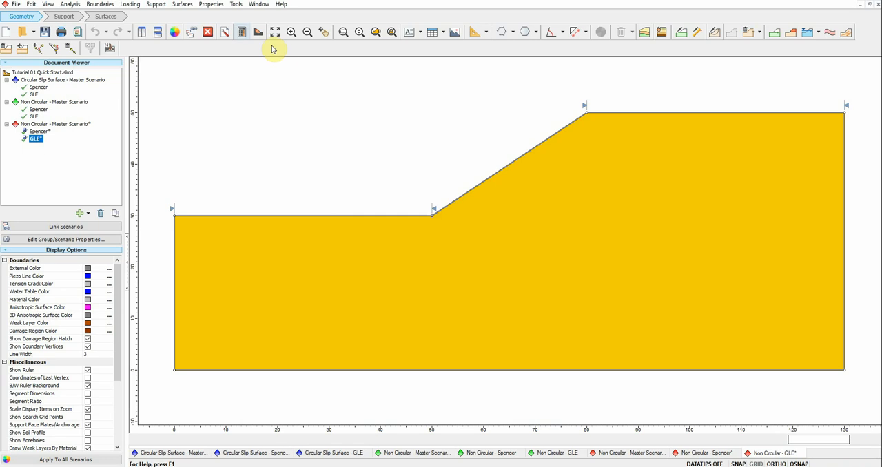
pyautogui.click(183, 5)
pyautogui.click(194, 14)
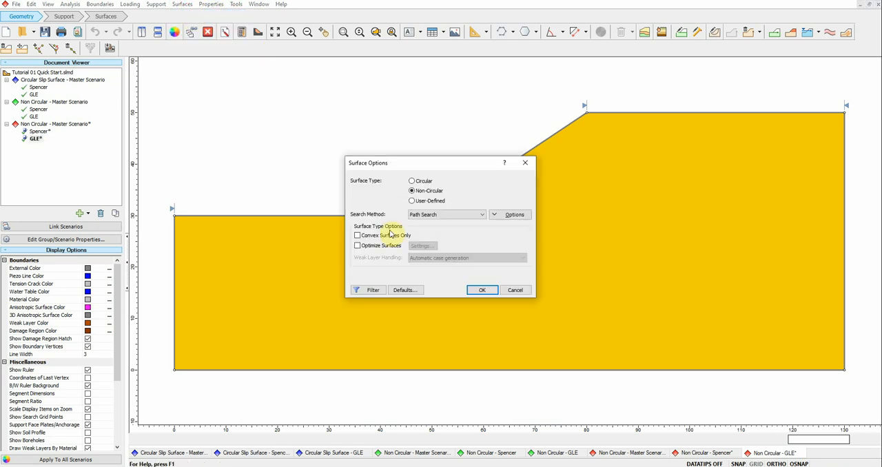
pyautogui.click(445, 214)
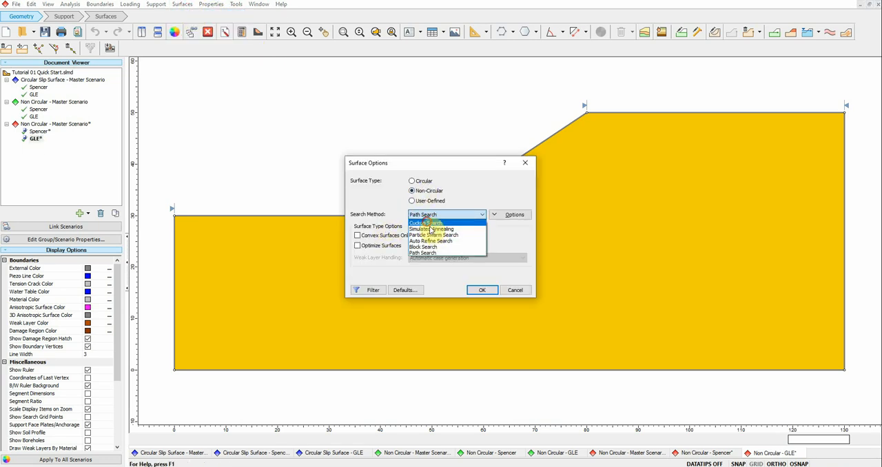
pyautogui.click(428, 223)
pyautogui.click(481, 290)
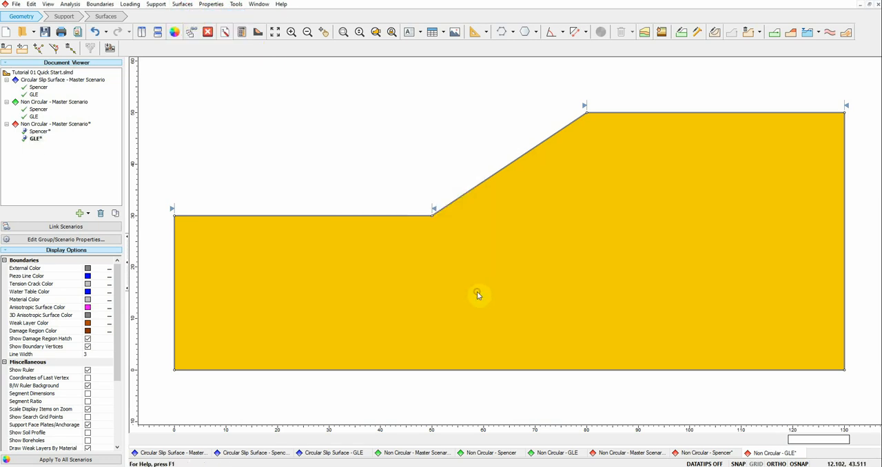
# Step: Save the model and compute the Spencer and GLE scenarios of the duplicated Non Circular group
pyautogui.click(242, 32)
pyautogui.click(467, 255)
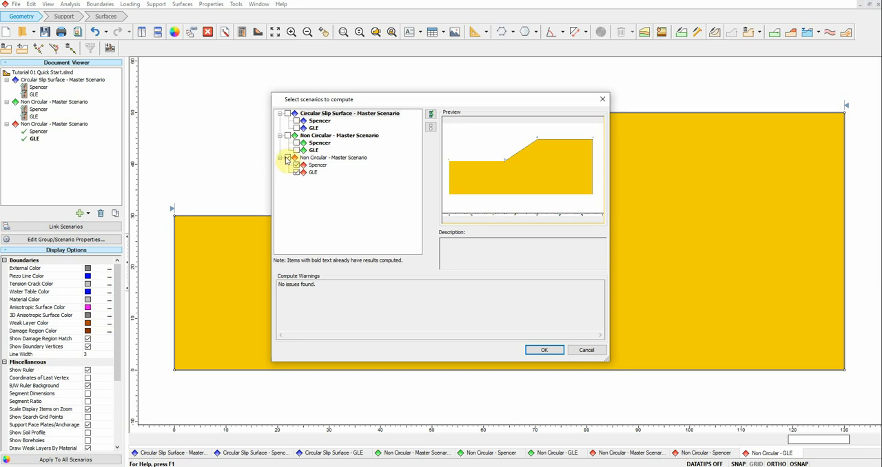
pyautogui.click(536, 350)
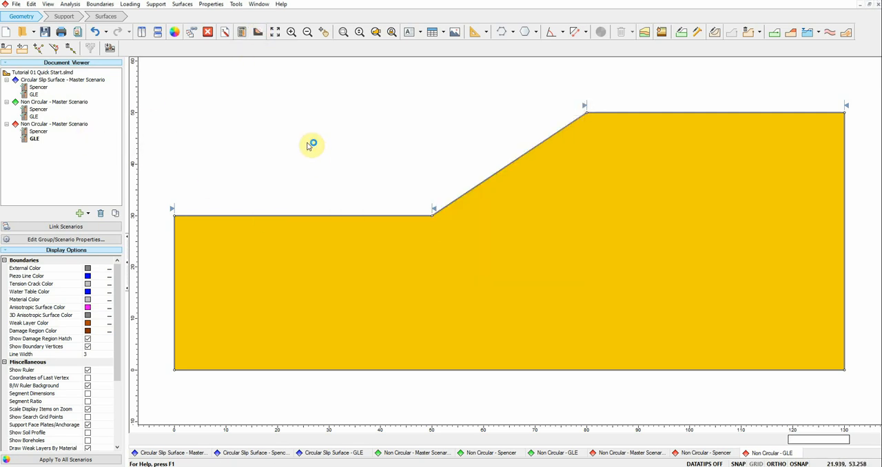
# Step: Switch to Slide Interpret and open the computed results of all scenarios in the three groups
pyautogui.click(259, 33)
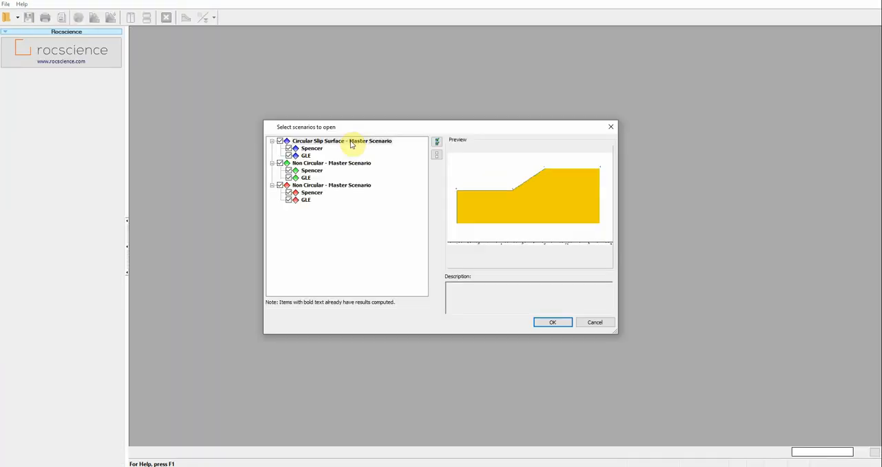
pyautogui.click(552, 322)
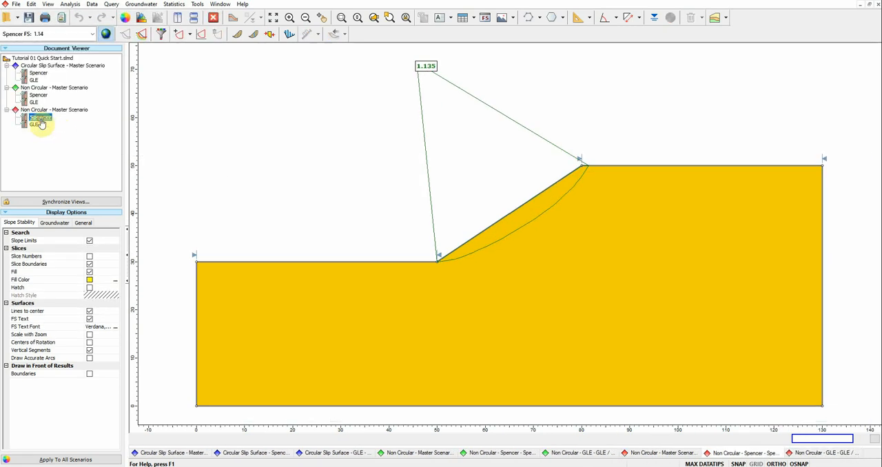
pyautogui.click(48, 4)
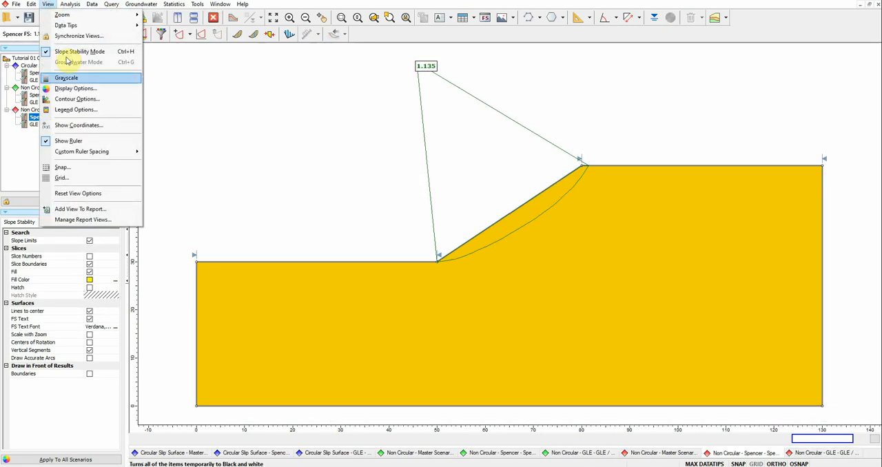
pyautogui.click(65, 104)
pyautogui.click(484, 280)
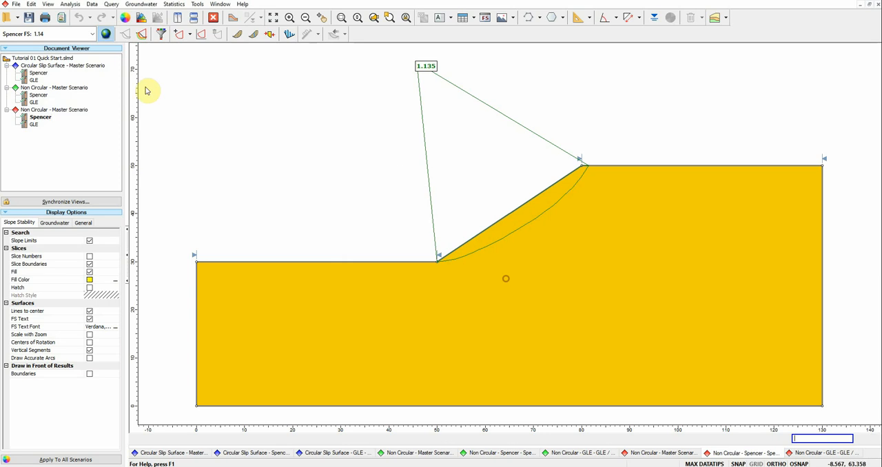
# Step: Enlarge the factor-of-safety text font in the display options of the Cuckoo Search group's Spencer scenario
pyautogui.click(139, 33)
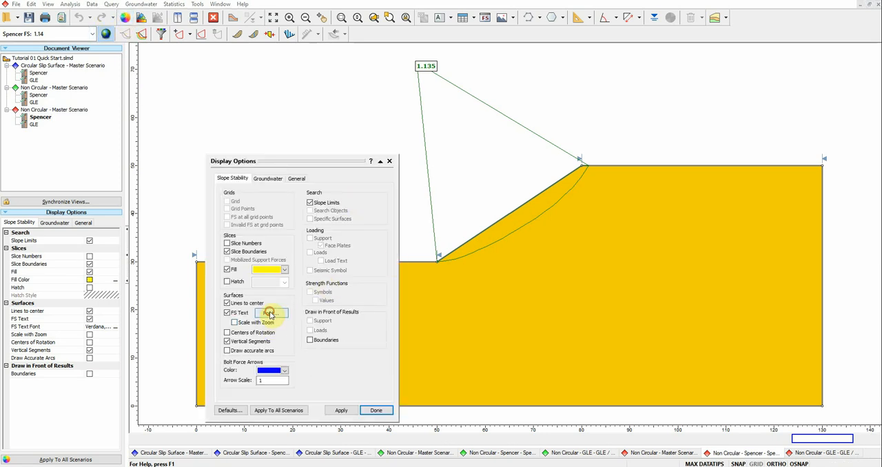
pyautogui.click(271, 314)
pyautogui.click(338, 280)
pyautogui.click(379, 237)
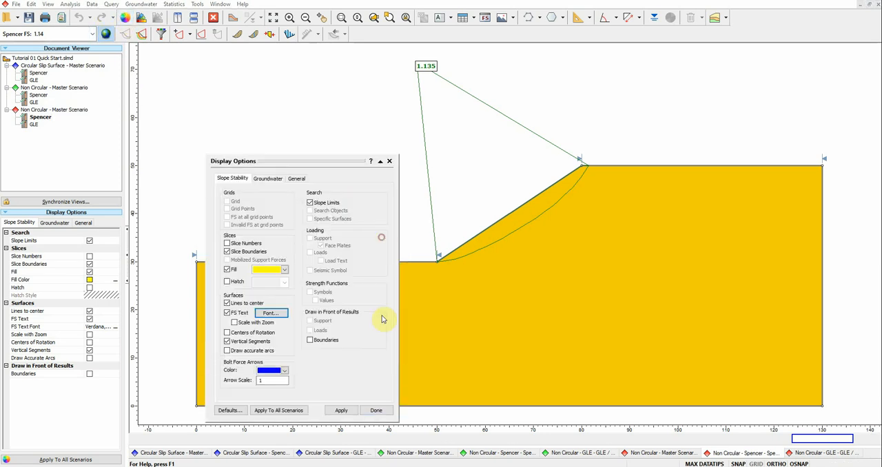
pyautogui.click(376, 411)
# Step: Set the factor-of-safety text font size to 24 for the Cuckoo Search group's GLE scenario
pyautogui.click(34, 124)
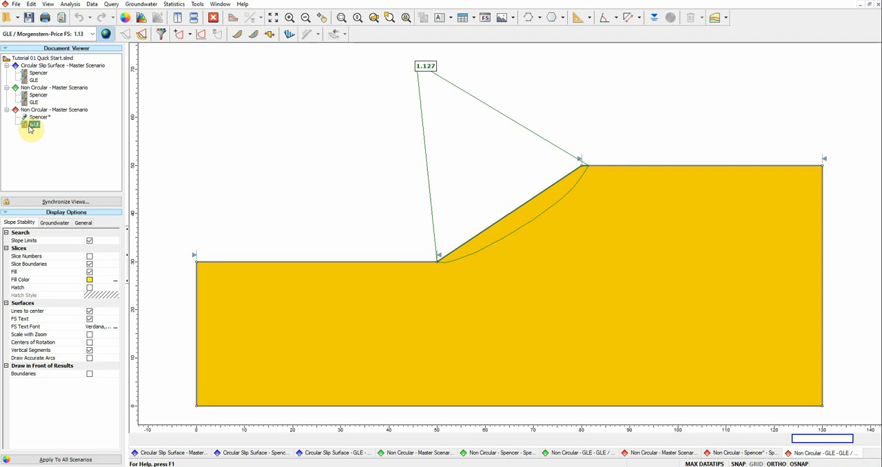
pyautogui.click(138, 32)
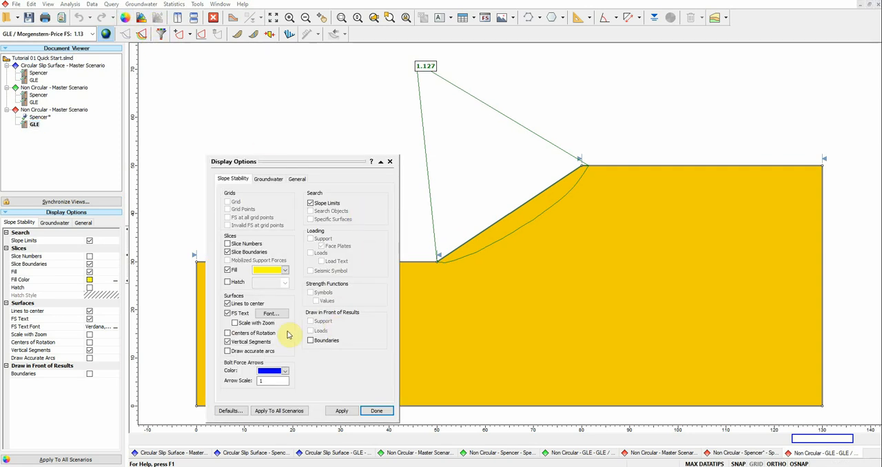
pyautogui.click(263, 314)
pyautogui.click(341, 279)
pyautogui.click(343, 269)
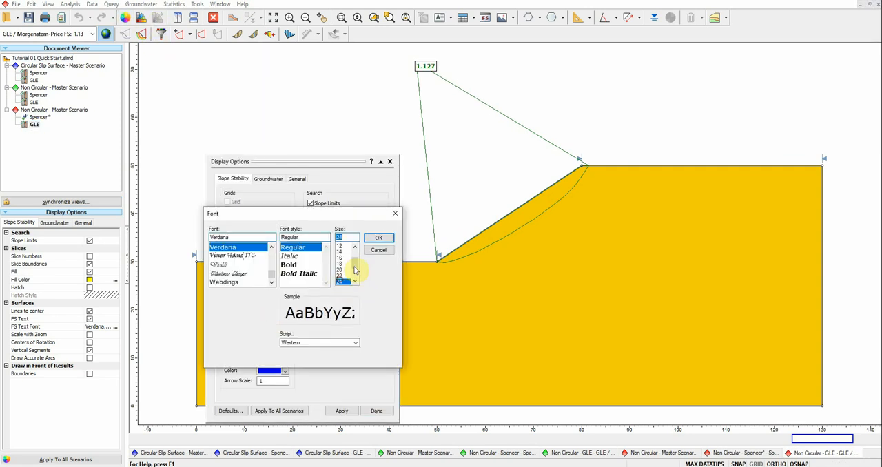
pyautogui.click(381, 237)
pyautogui.click(376, 411)
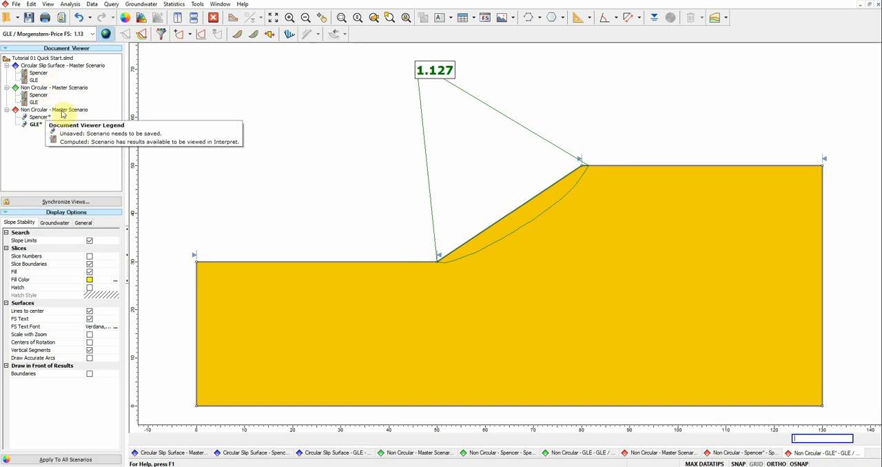
# Step: Compare the Spencer factor of safety and critical surface between the Circular Slip Surface group and the Cuckoo Search group
pyautogui.click(41, 74)
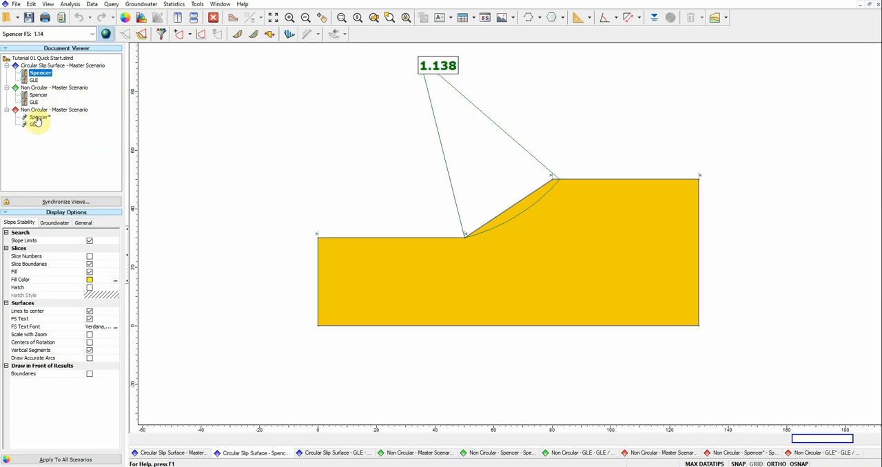
pyautogui.click(40, 118)
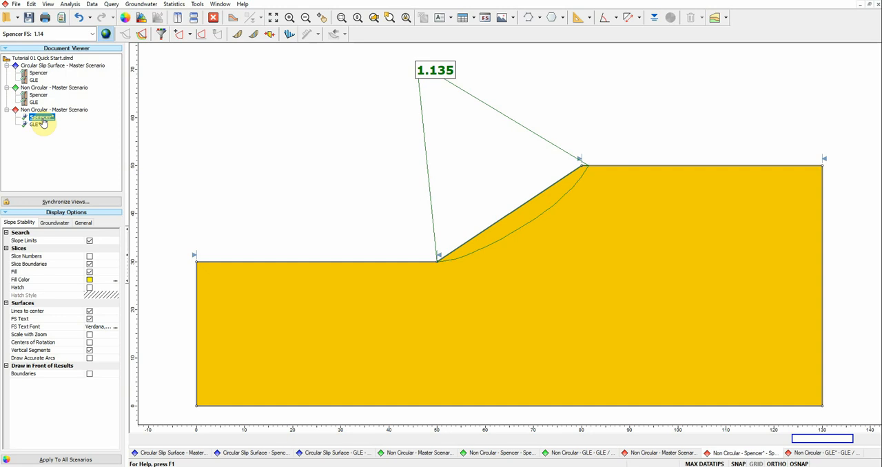
pyautogui.click(40, 75)
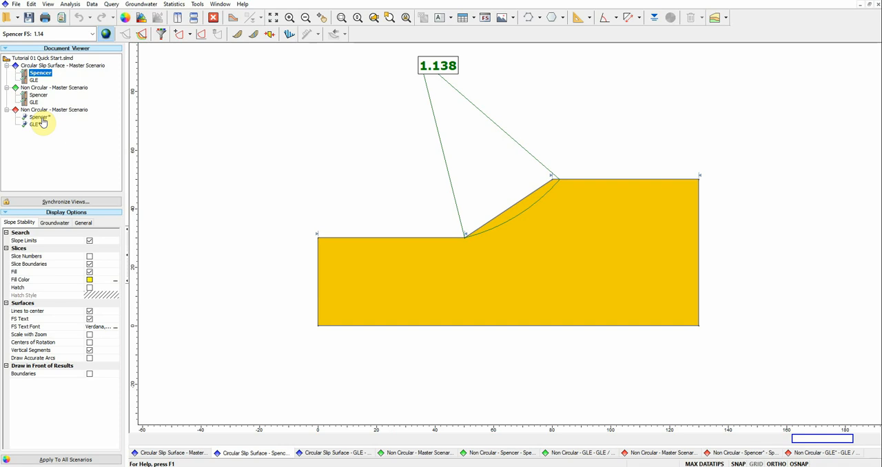
pyautogui.click(40, 118)
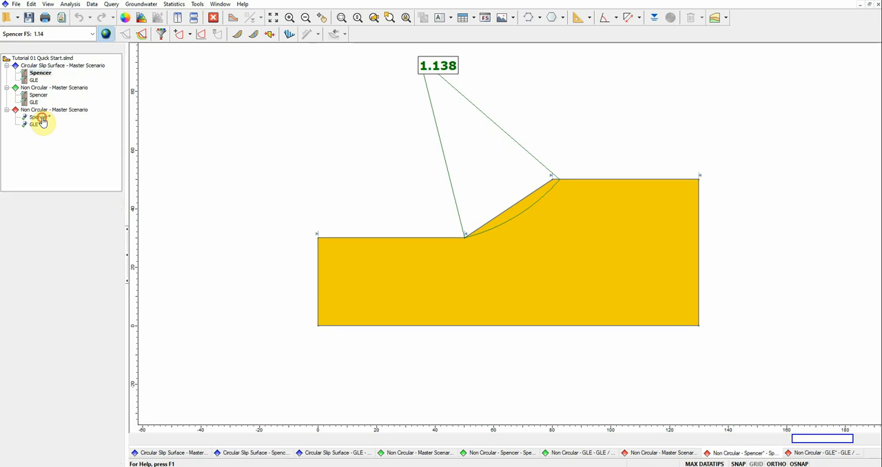
pyautogui.click(39, 74)
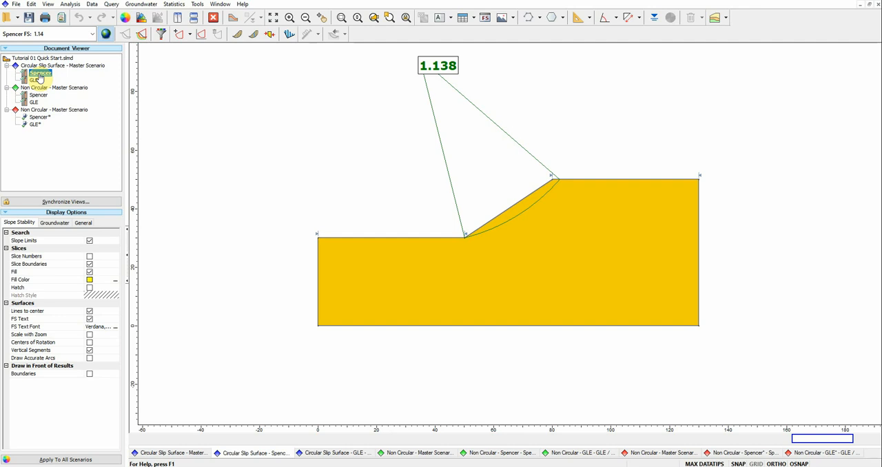
# Step: Compare the GLE results of the circular and Cuckoo Search groups, and examine the path search group's Spencer critical surface
pyautogui.click(35, 126)
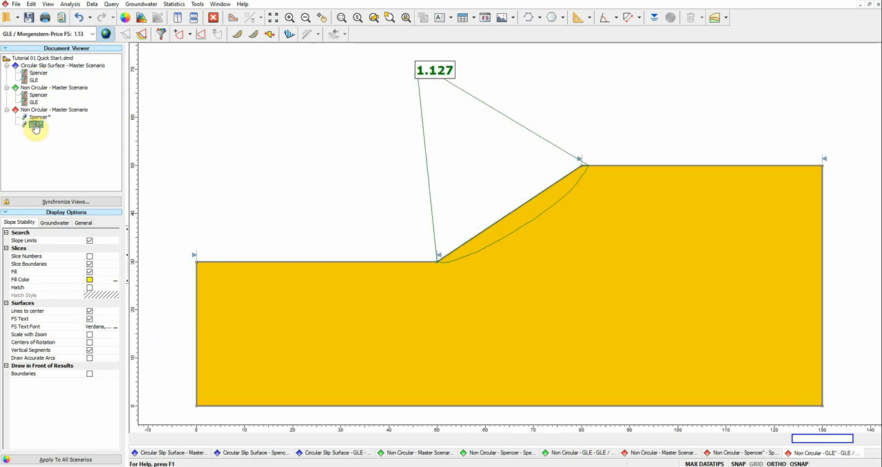
pyautogui.click(34, 81)
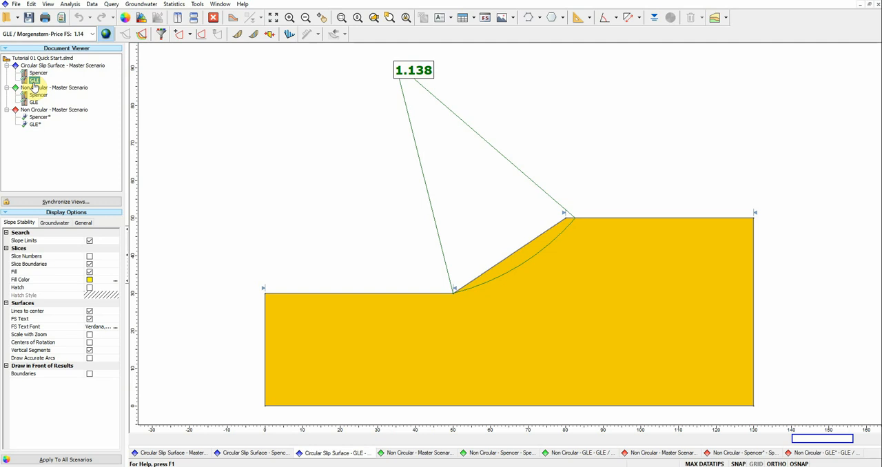
pyautogui.click(35, 126)
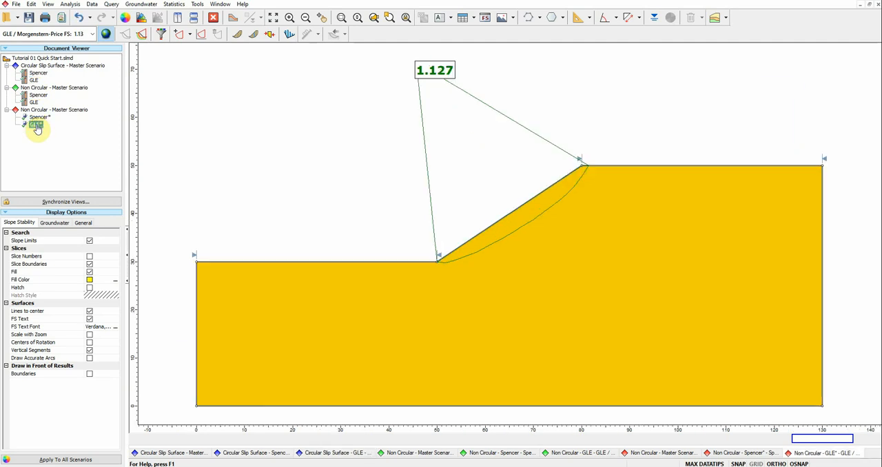
pyautogui.click(34, 81)
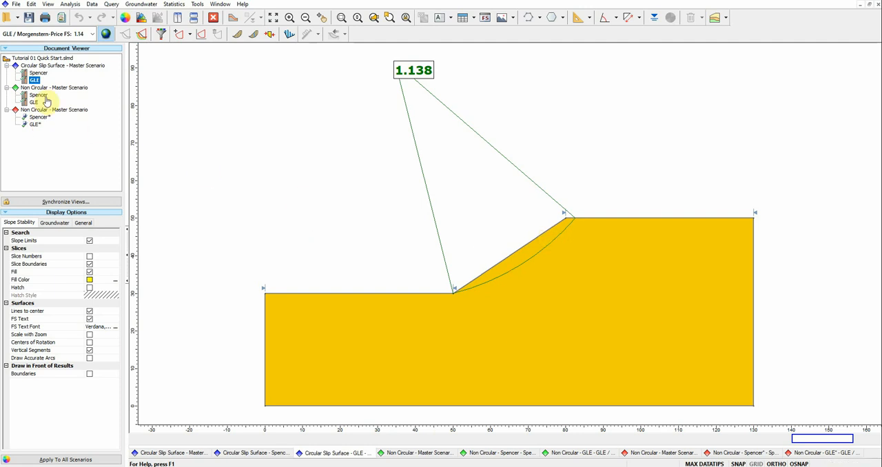
pyautogui.click(35, 125)
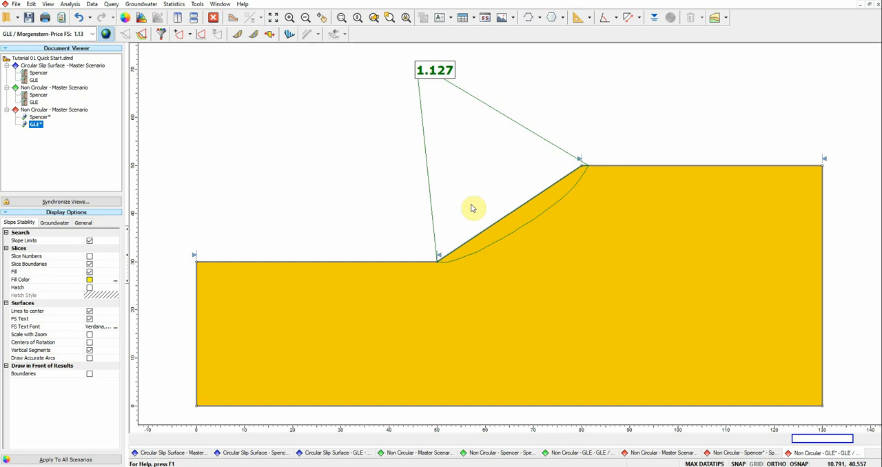
pyautogui.click(34, 81)
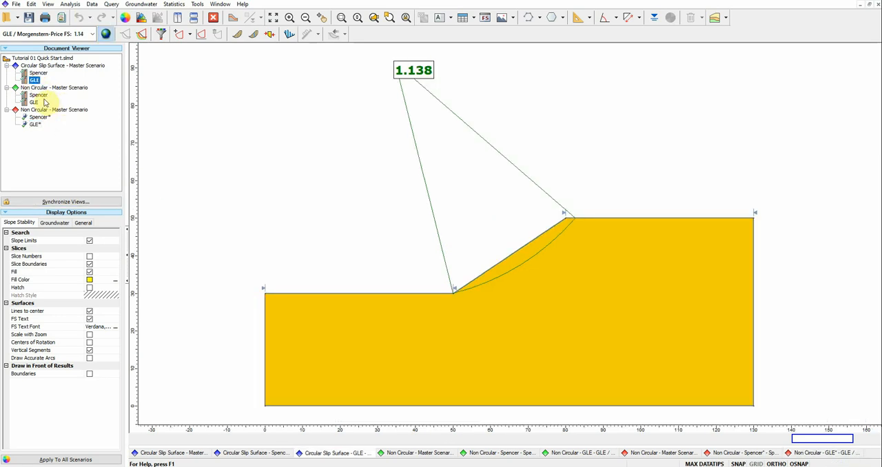
pyautogui.click(38, 95)
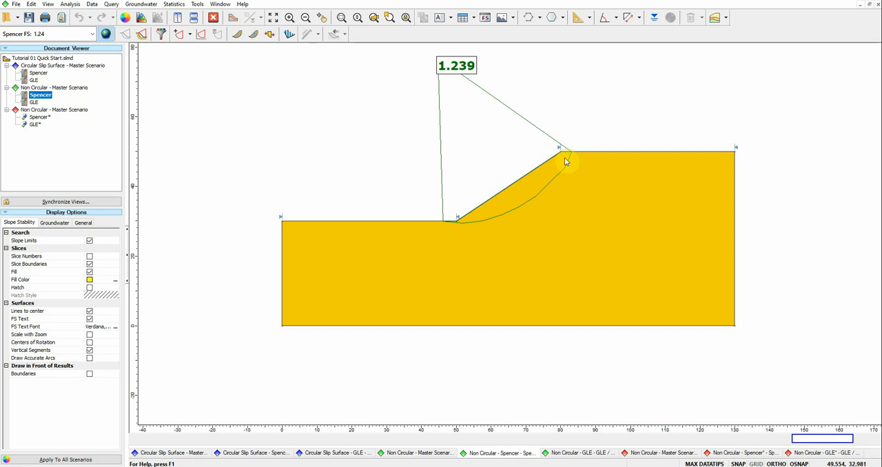
pyautogui.moveTo(568, 160)
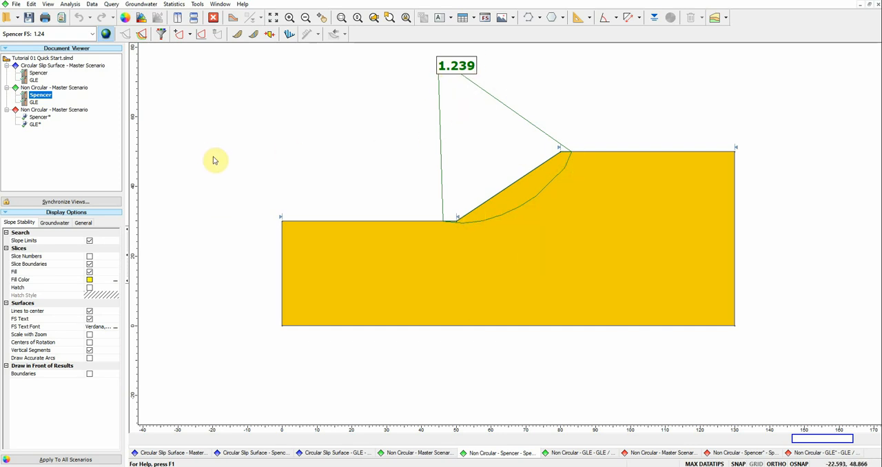
# Step: Save the open scenarios, close Interpret and return to the Slide modeler
pyautogui.click(52, 111)
pyautogui.rightClick(49, 112)
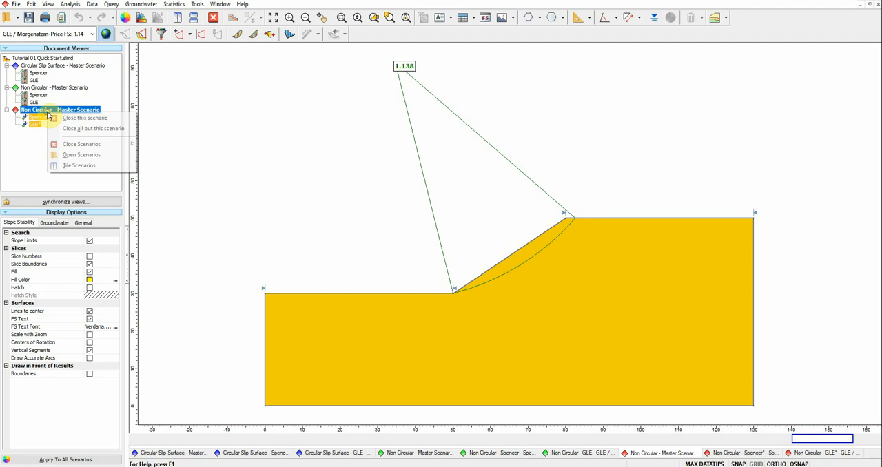
pyautogui.click(67, 131)
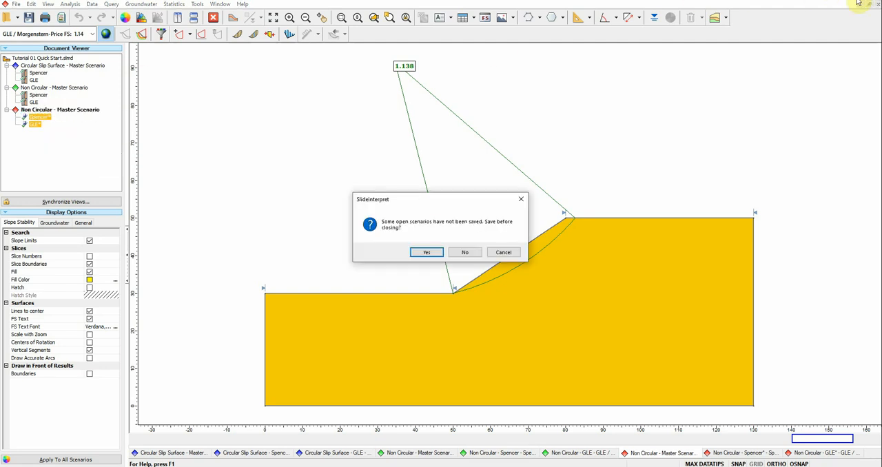
pyautogui.click(427, 252)
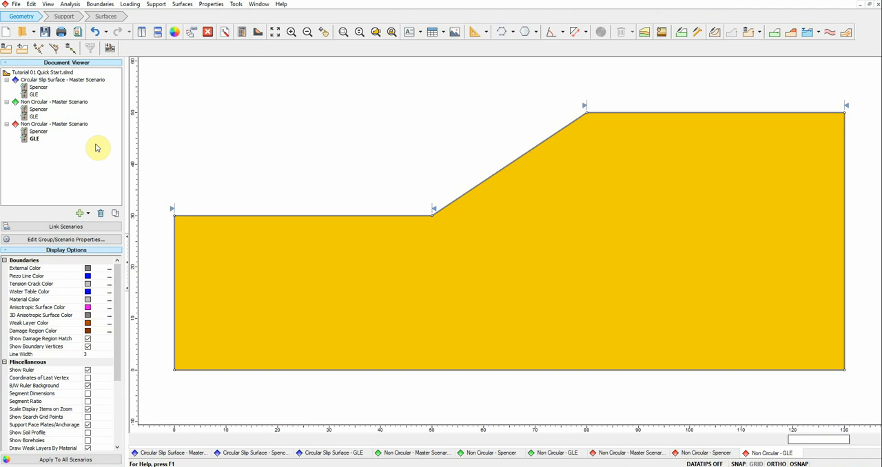
# Step: Duplicate the second Non Circular group, the one using Cuckoo Search
pyautogui.click(55, 124)
pyautogui.rightClick(55, 125)
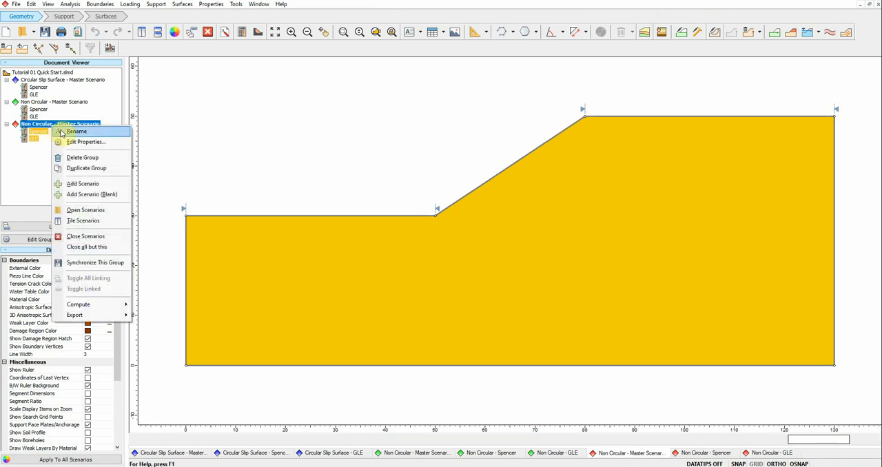
pyautogui.click(98, 168)
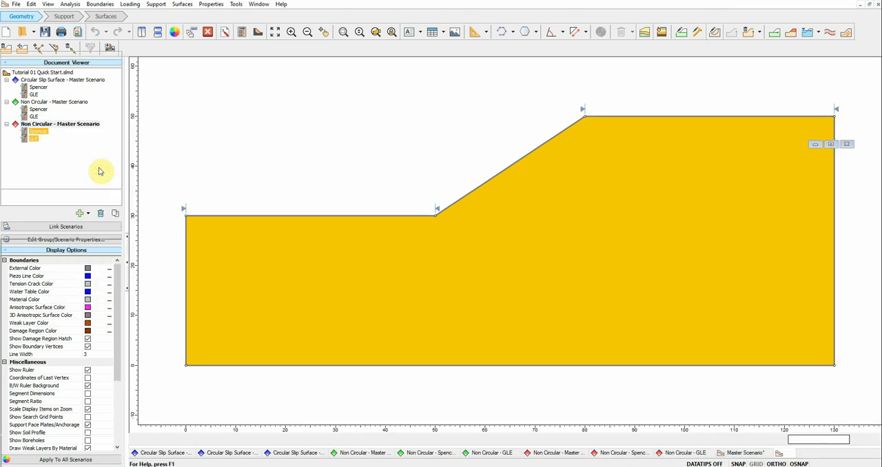
# Step: Open the duplicated group's Spencer scenario and review the Soil 1 material properties
pyautogui.click(42, 153)
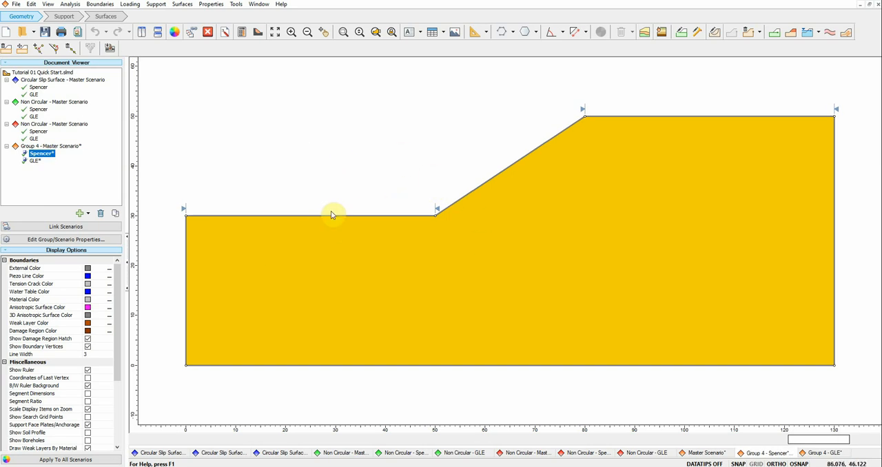
pyautogui.click(683, 33)
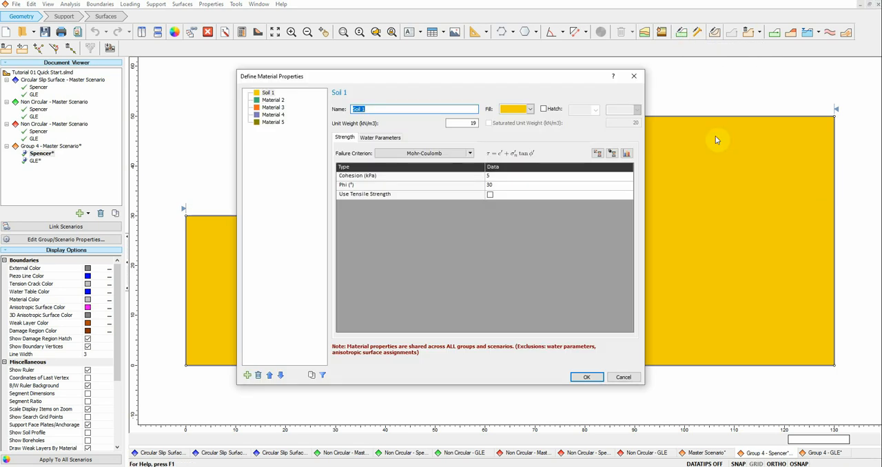
pyautogui.click(635, 76)
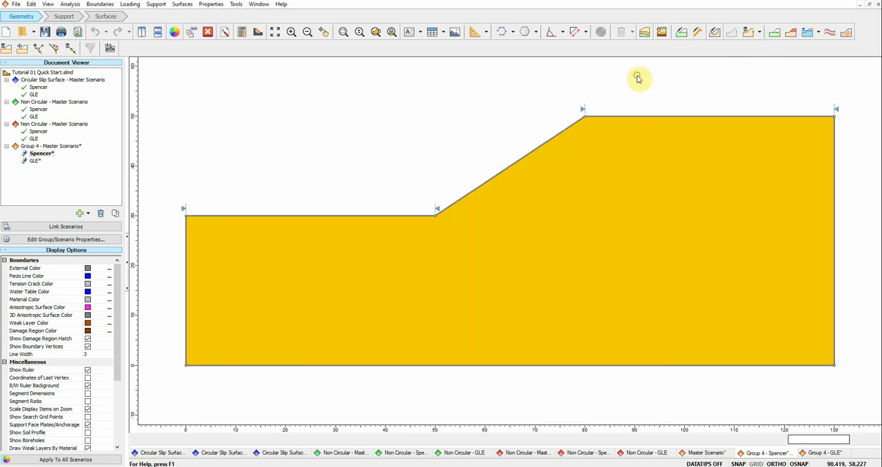
# Step: Draw an irregular material boundary across the slope from about (130, 36.5) to about (0, 18.5), and show it in the duplicated group's GLE scenario
pyautogui.click(776, 33)
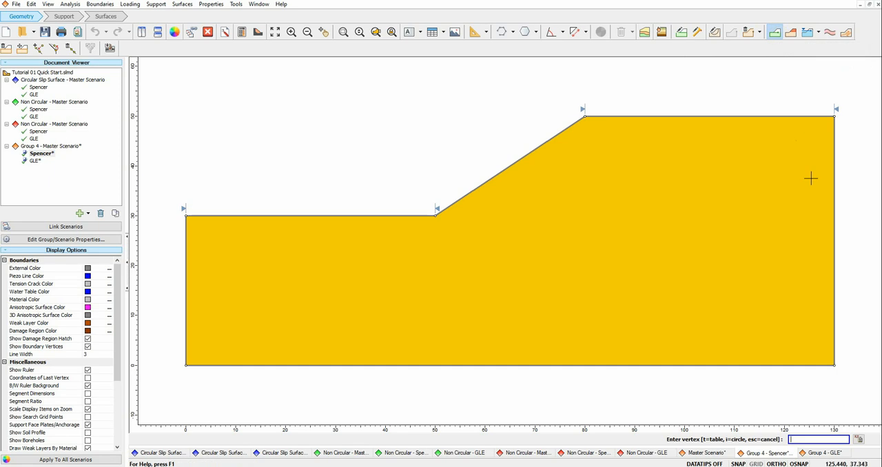
pyautogui.click(834, 185)
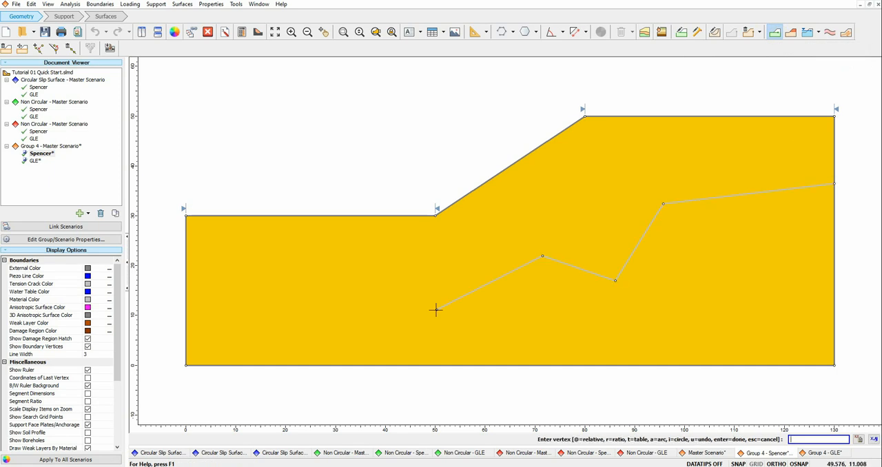
pyautogui.click(186, 272)
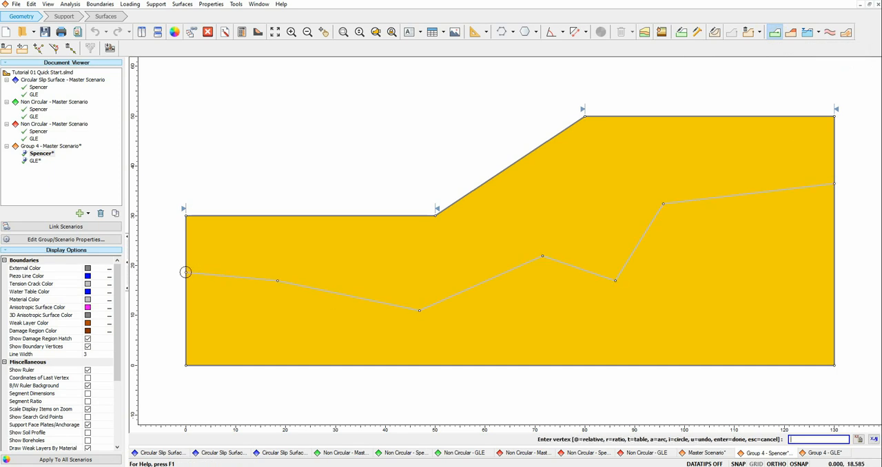
pyautogui.rightClick(228, 299)
pyautogui.click(260, 126)
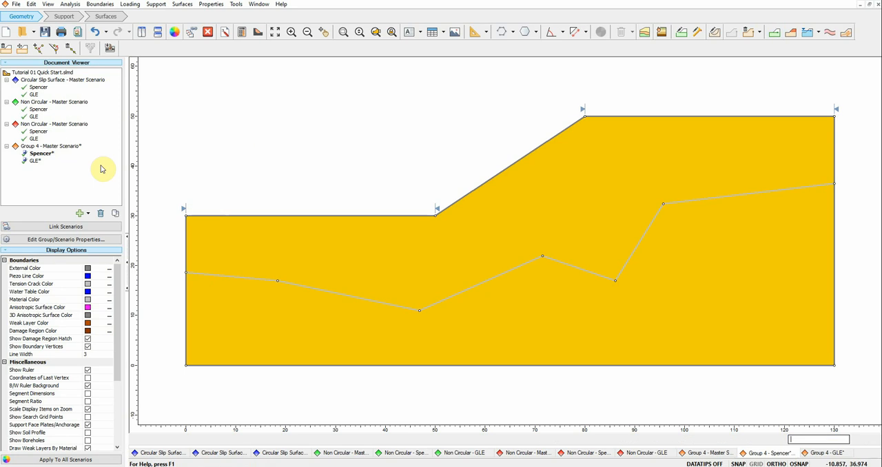
pyautogui.click(31, 162)
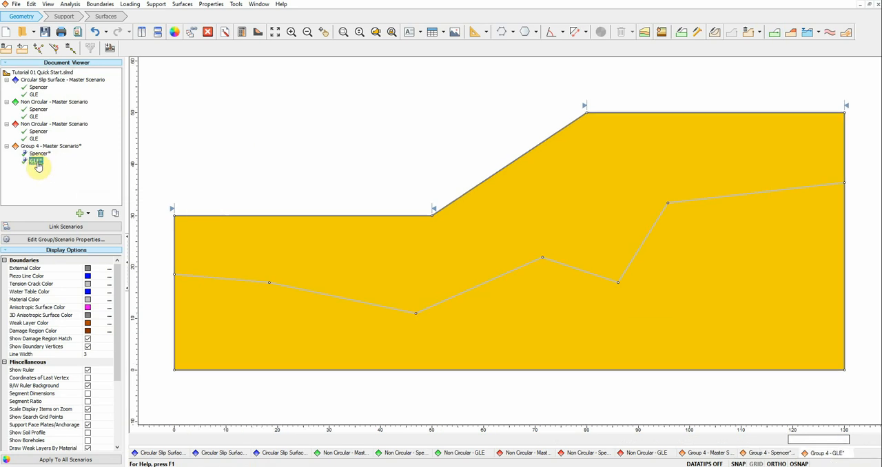
# Step: Check the material boundary in Group 4's master, Spencer and GLE scenarios
pyautogui.click(41, 147)
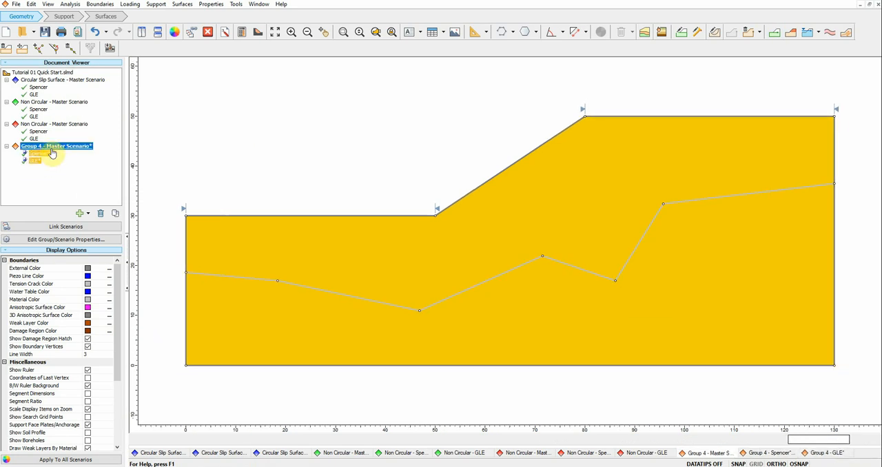
pyautogui.click(39, 155)
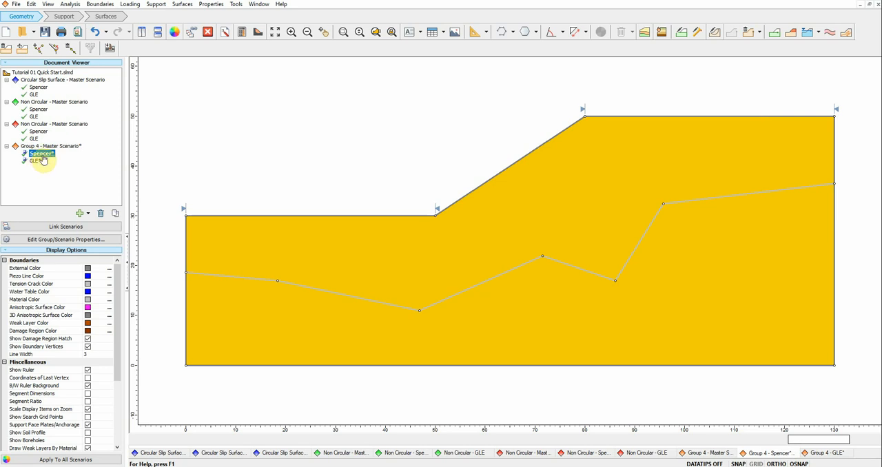
pyautogui.click(35, 162)
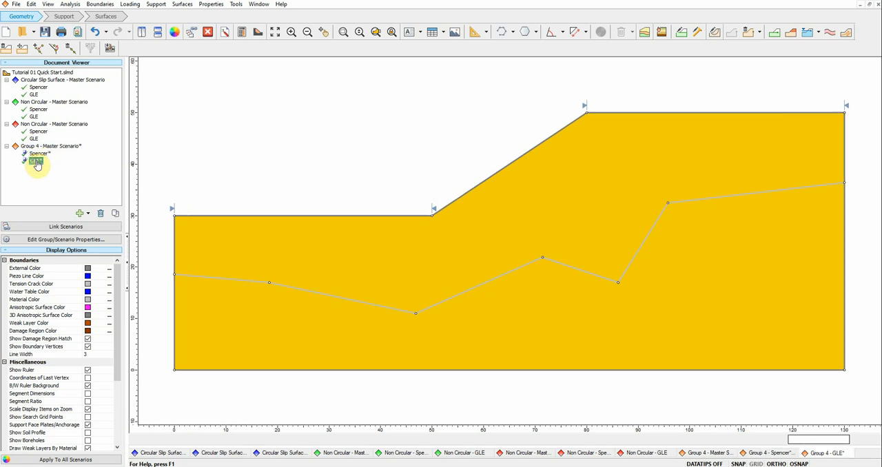
# Step: Open the material properties from Group 4's Spencer scenario and replace the name of Material 2 with Soil 1
pyautogui.click(38, 154)
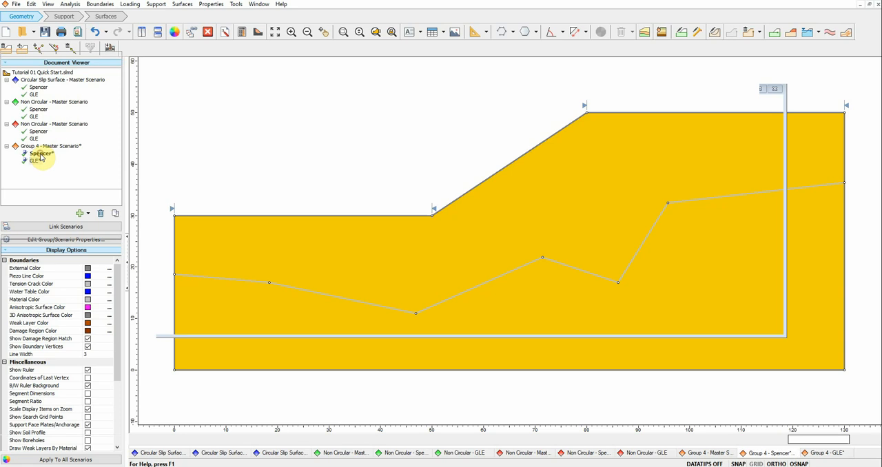
pyautogui.click(211, 4)
pyautogui.click(231, 16)
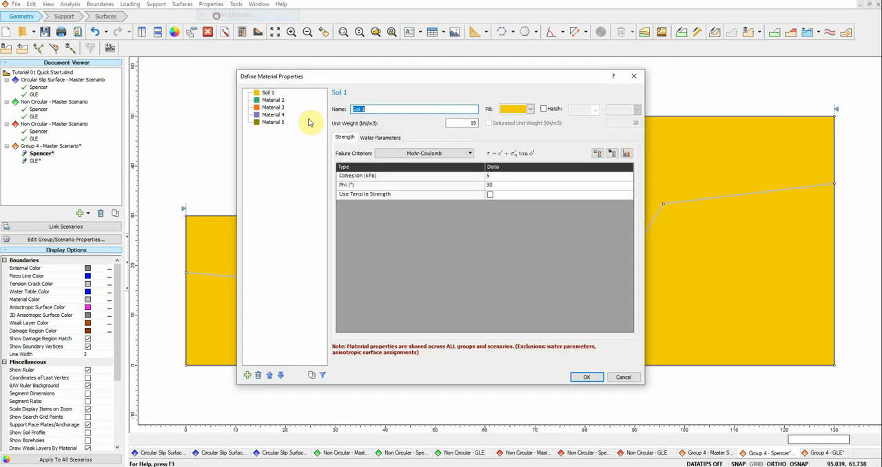
pyautogui.click(273, 100)
pyautogui.click(268, 93)
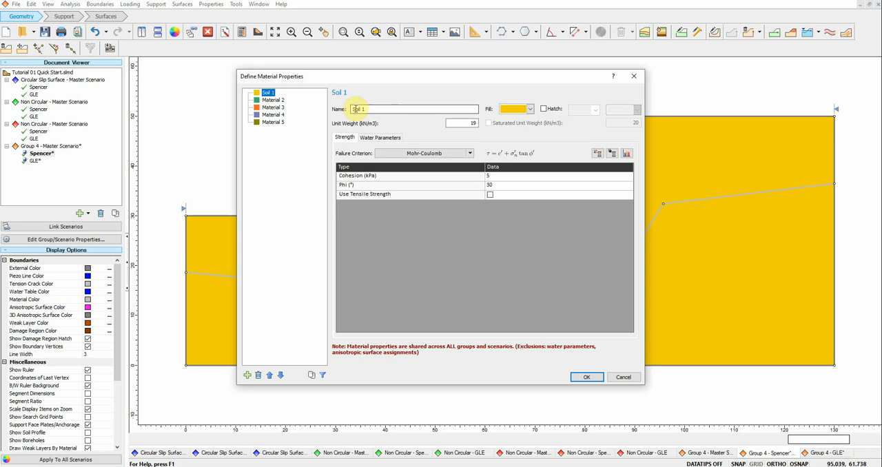
pyautogui.click(277, 100)
pyautogui.moveTo(381, 110); pyautogui.dragTo(318, 108)
pyautogui.write('Soil 1')
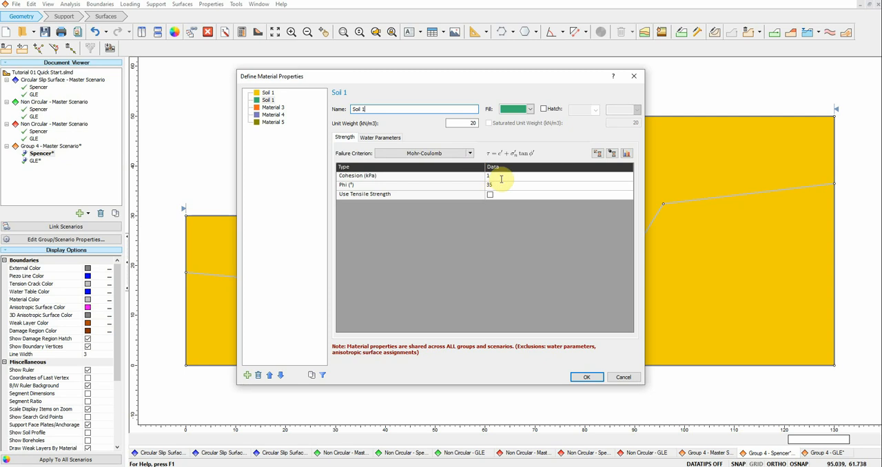
# Step: Set the second material's phi to 25° and cohesion to 0 kPa, and rename it Soil 2
pyautogui.moveTo(500, 184); pyautogui.dragTo(489, 184)
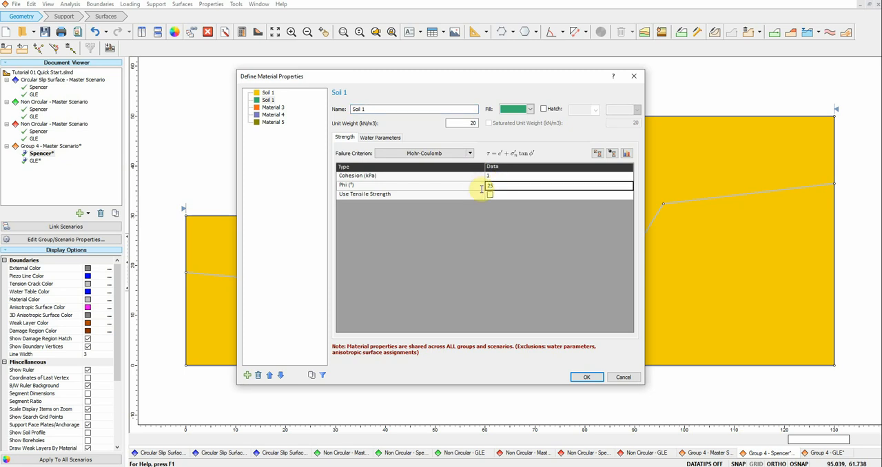
pyautogui.click(503, 177)
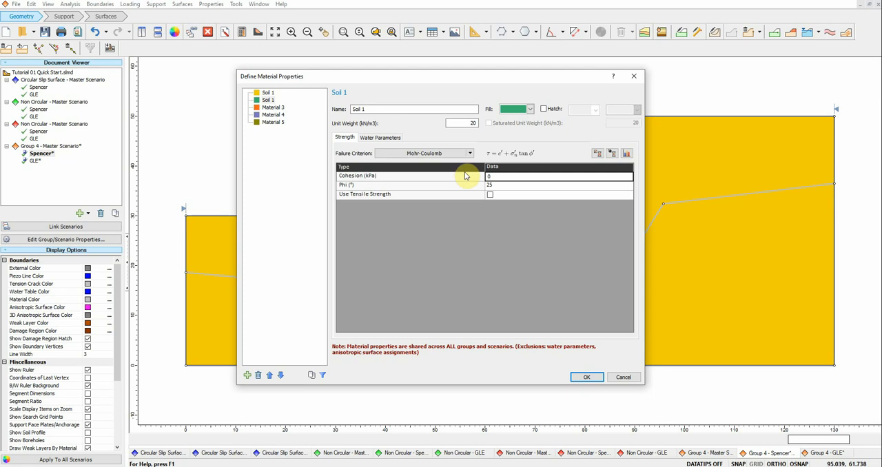
pyautogui.write('1')
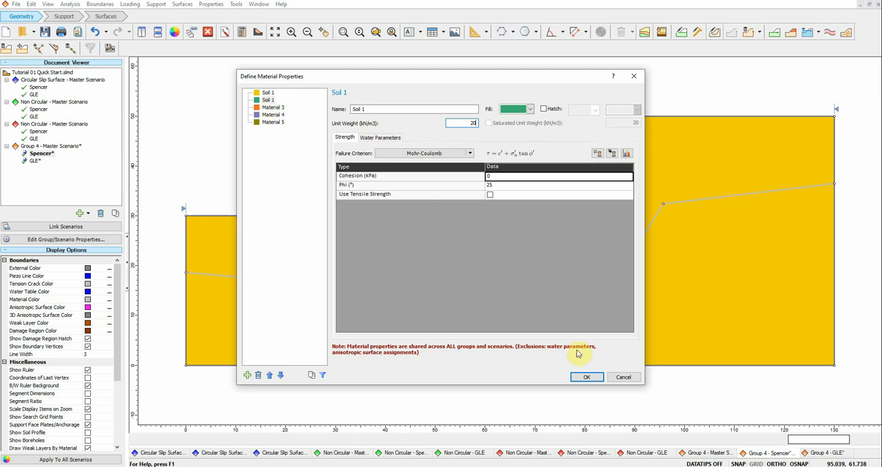
pyautogui.click(583, 377)
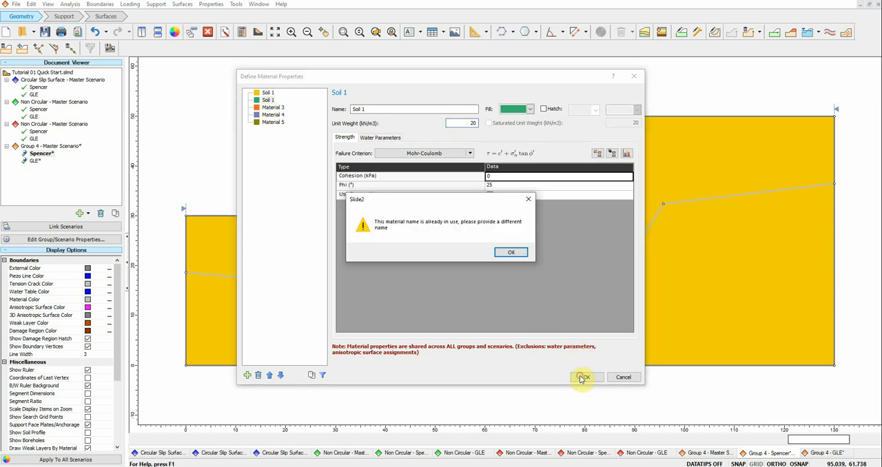
pyautogui.click(508, 253)
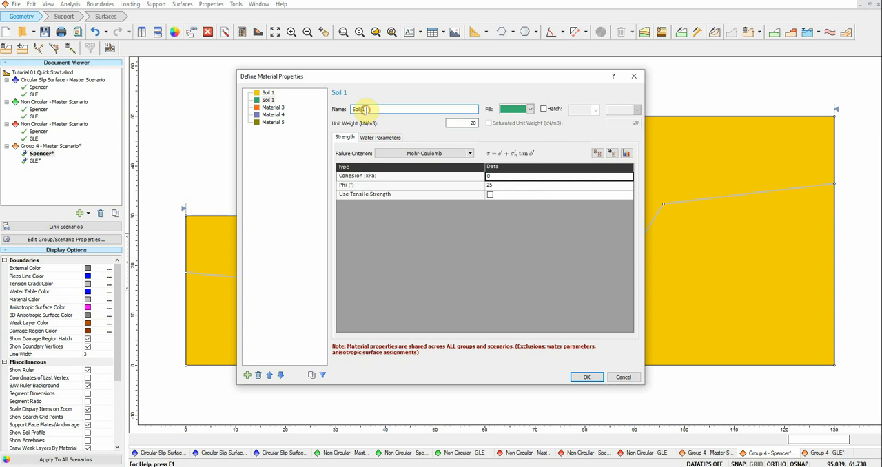
pyautogui.click(586, 377)
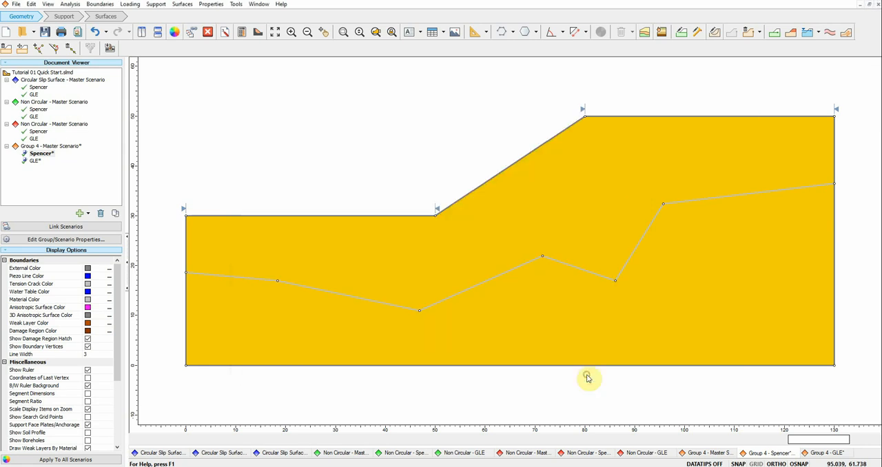
# Step: Assign Soil 2 to the region below the material boundary in the Spencer scenario, and show Group 4's GLE scenario for comparison
pyautogui.click(661, 32)
pyautogui.click(695, 289)
pyautogui.click(640, 280)
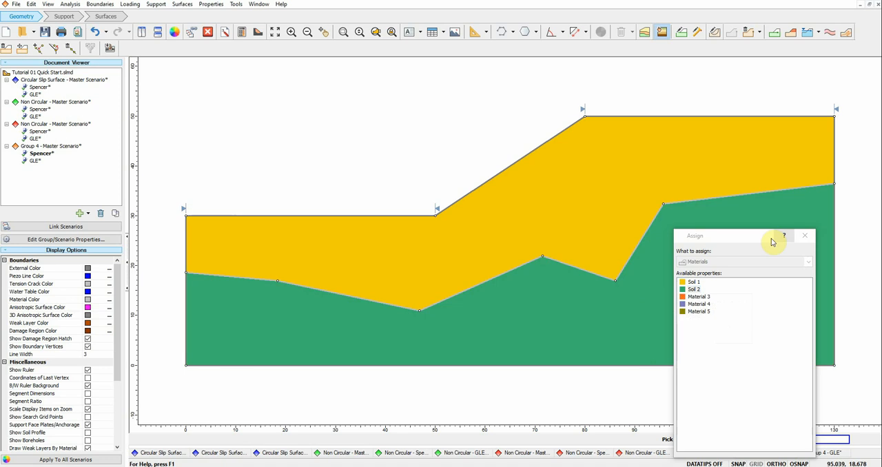
pyautogui.click(805, 236)
pyautogui.click(36, 161)
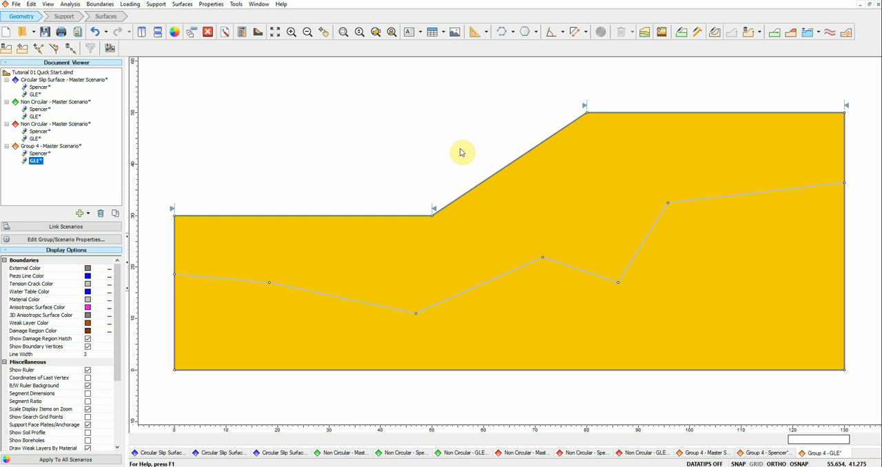
# Step: Move the slope crest vertex in Group 4's Spencer scenario to about (120, 50), and show the geometry in its GLE scenario
pyautogui.click(39, 154)
pyautogui.rightClick(586, 117)
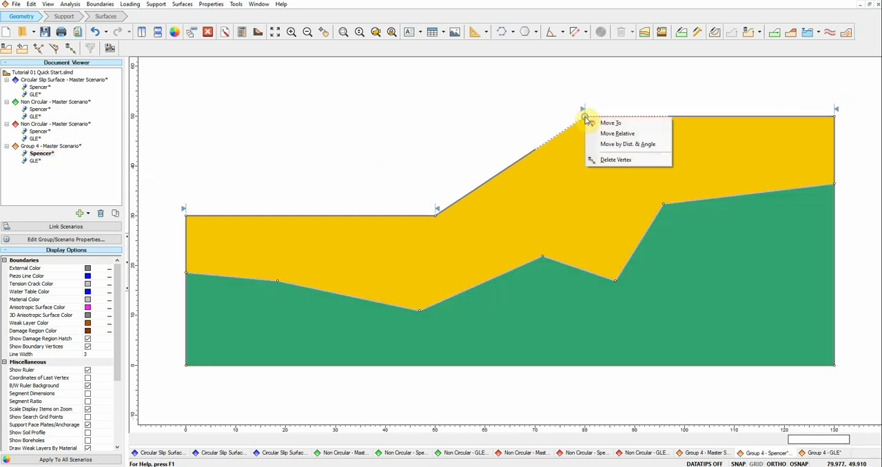
pyautogui.click(601, 122)
pyautogui.click(785, 118)
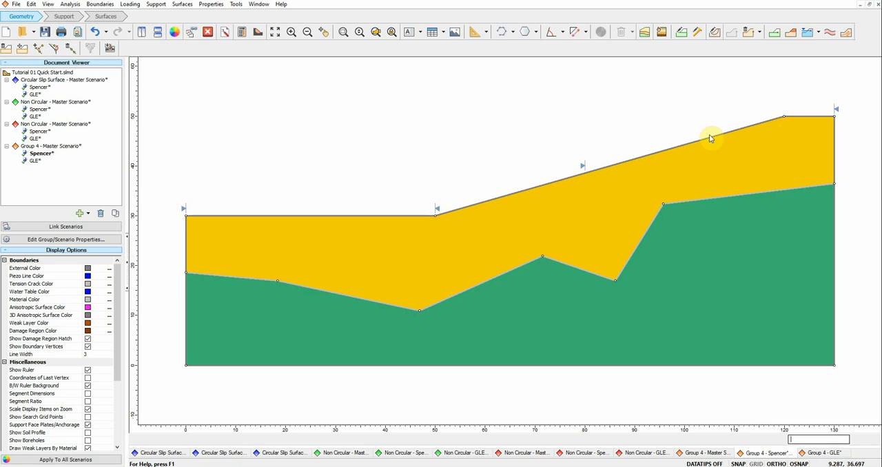
pyautogui.click(34, 161)
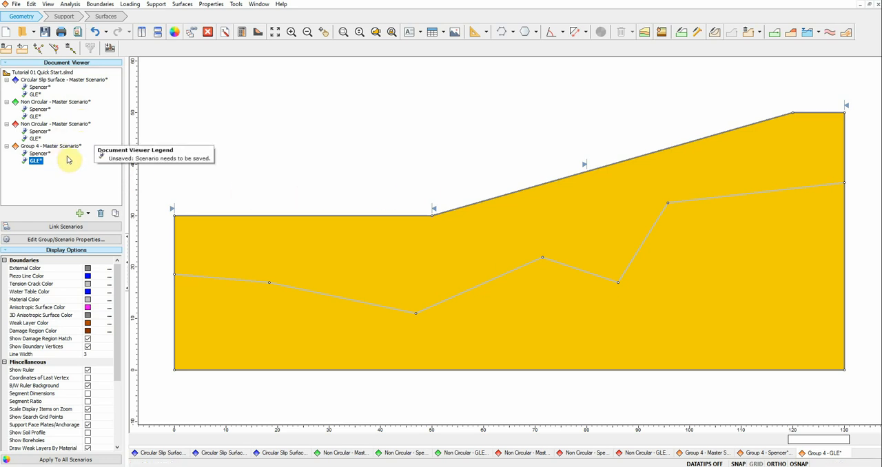
# Step: Compare the geometry of the second Non Circular group with Group 4's master, Spencer and GLE scenarios
pyautogui.click(55, 125)
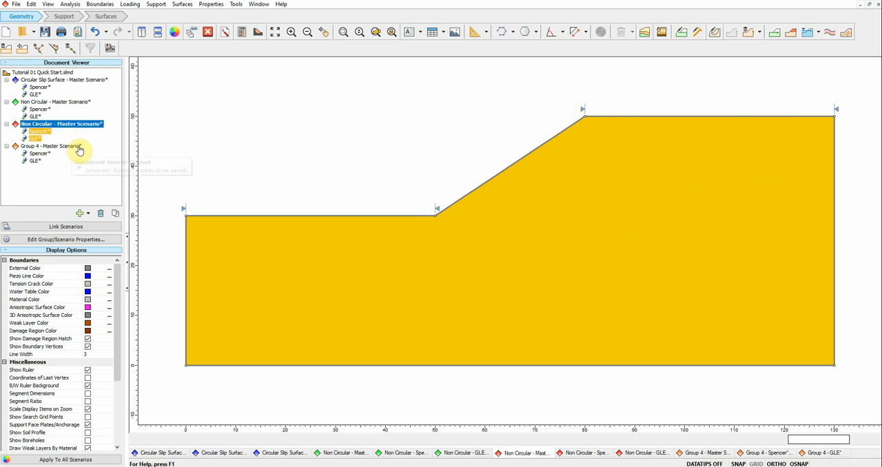
pyautogui.click(65, 149)
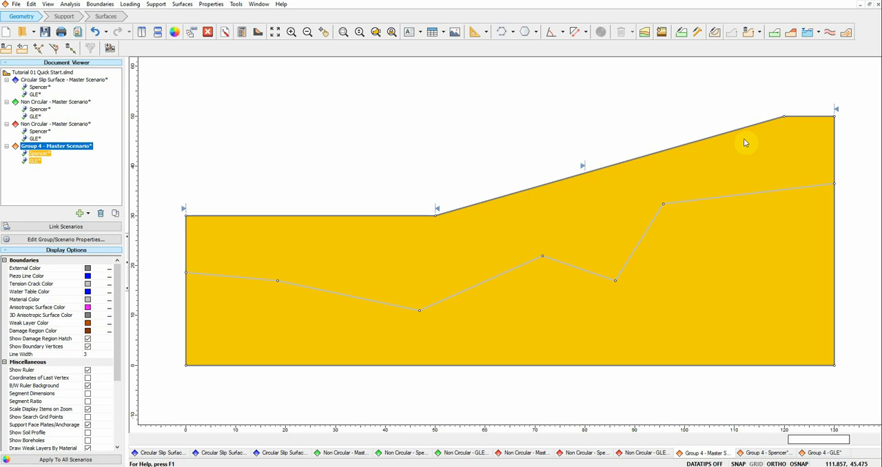
pyautogui.click(41, 154)
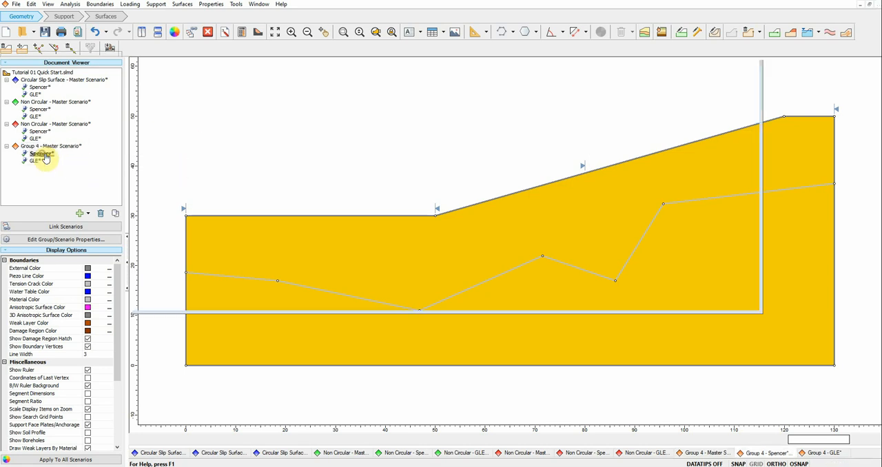
pyautogui.click(40, 160)
# Step: Delete Group 4 together with all its associated scenarios
pyautogui.click(46, 148)
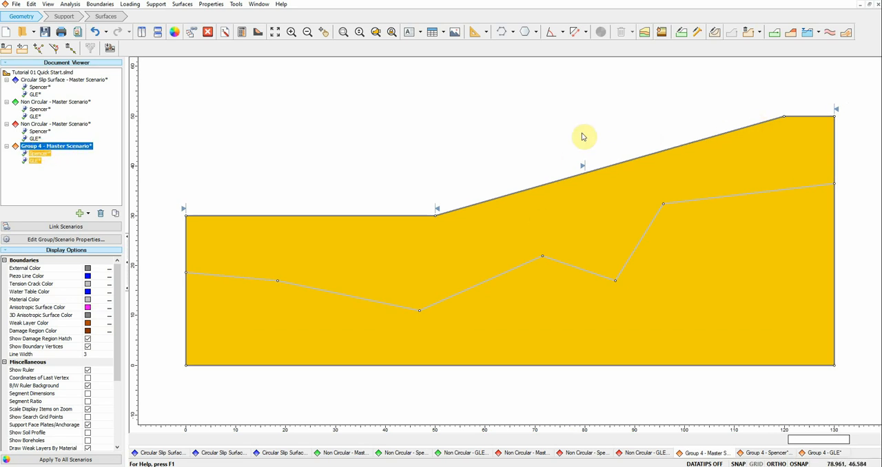
pyautogui.rightClick(64, 150)
pyautogui.click(59, 150)
pyautogui.rightClick(60, 151)
pyautogui.click(72, 179)
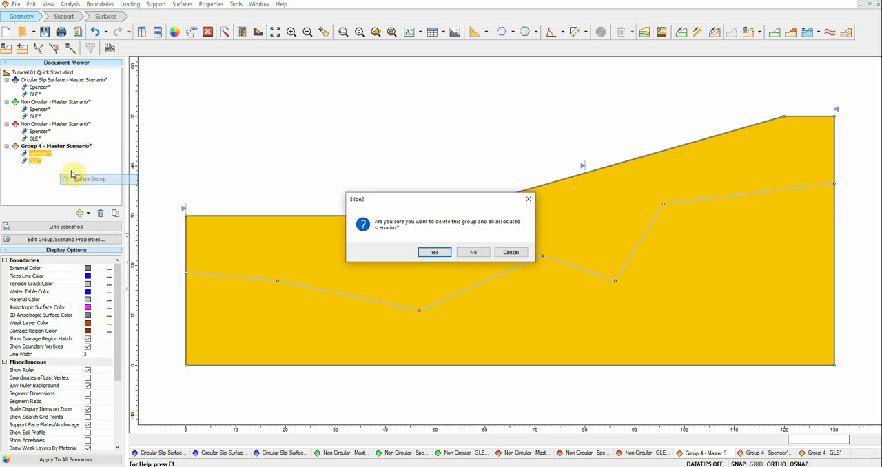
pyautogui.click(433, 252)
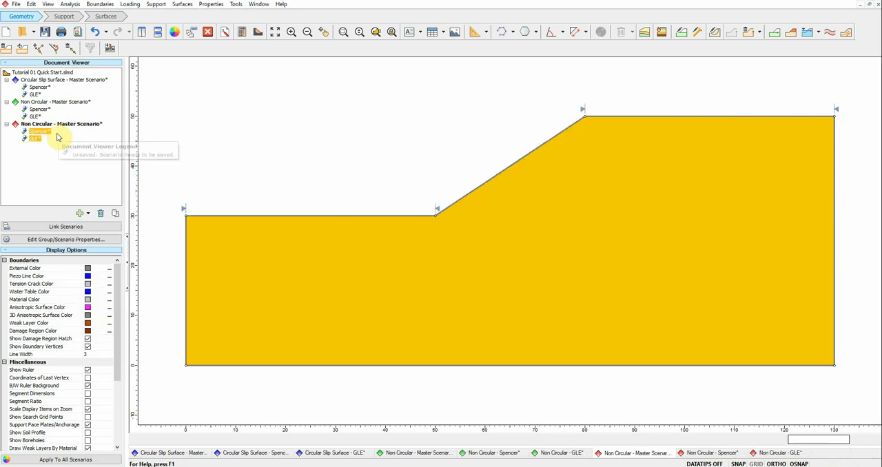
# Step: Save the file and compute the Spencer and GLE scenarios of the circular and both non-circular groups
pyautogui.click(256, 35)
pyautogui.click(468, 252)
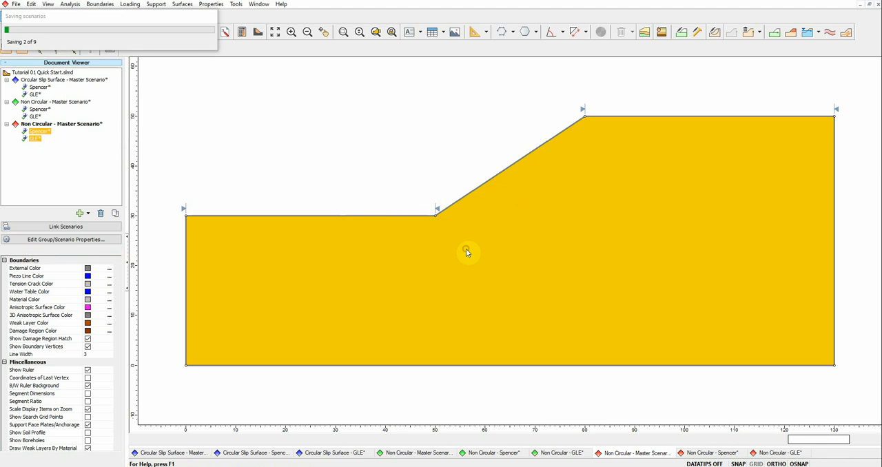
pyautogui.click(467, 253)
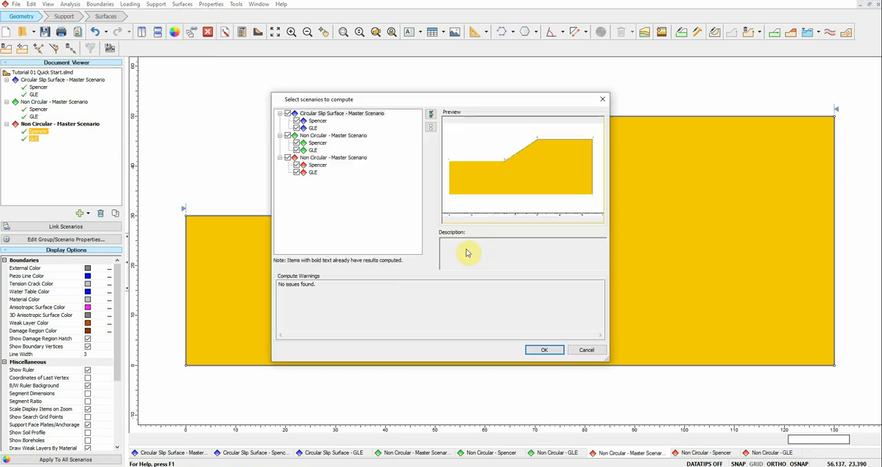
pyautogui.click(543, 351)
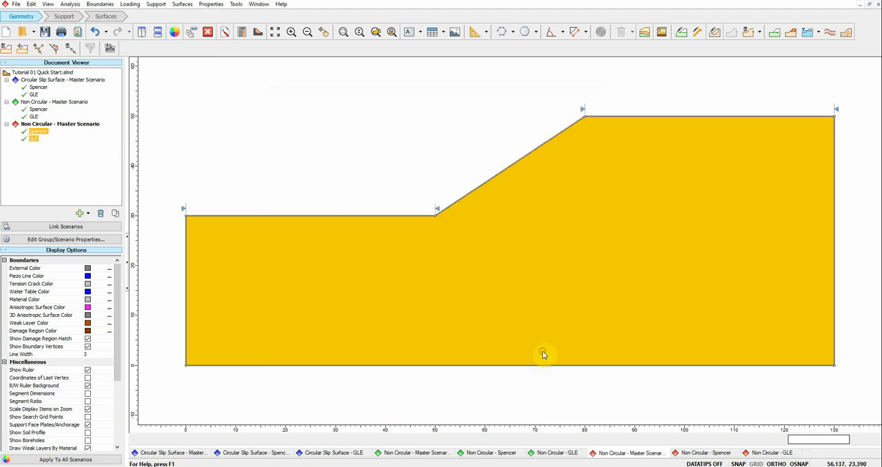
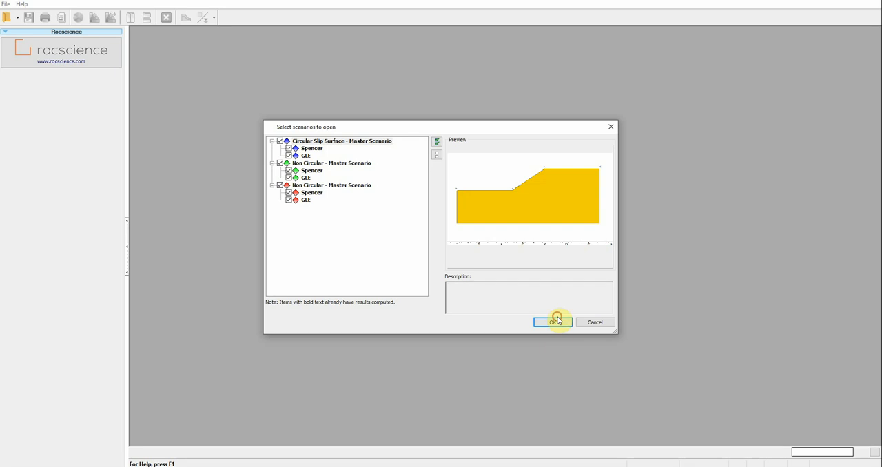
# Step: Open the computed results of all scenarios in the three groups and view the second Non Circular group's GLE slip surface
pyautogui.click(557, 321)
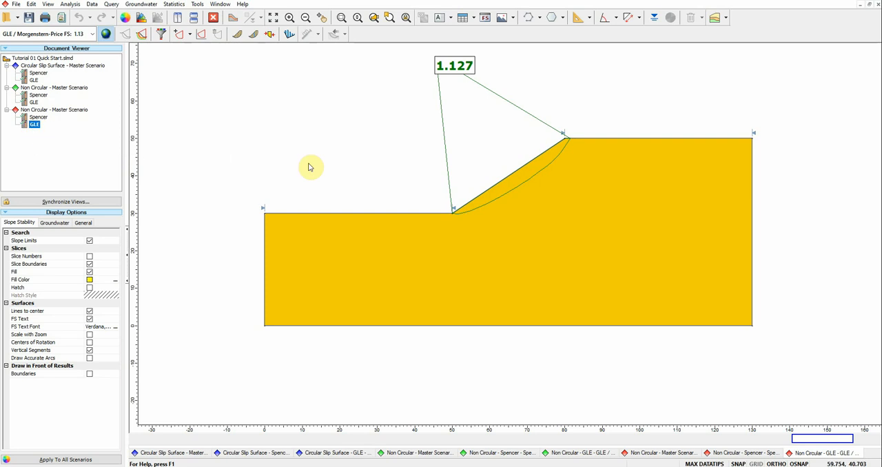
pyautogui.scroll(1, 494, 171)
pyautogui.moveTo(494, 171); pyautogui.dragTo(430, 229)
pyautogui.scroll(1, 477, 231)
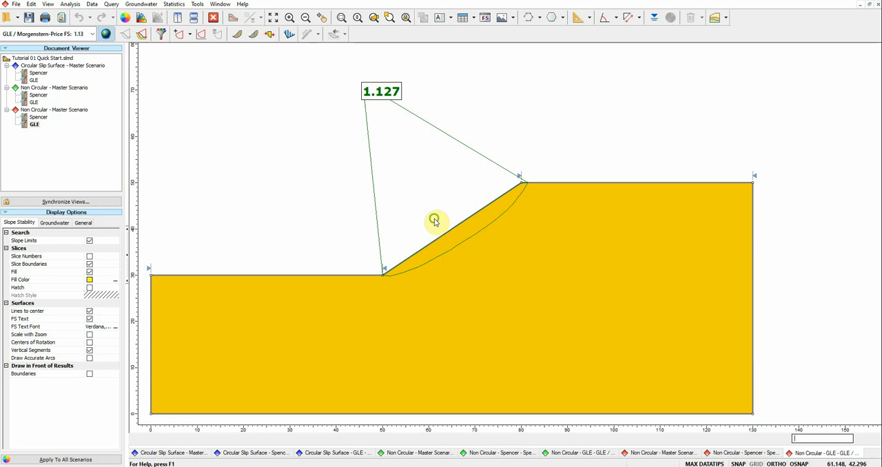
pyautogui.moveTo(434, 220); pyautogui.dragTo(432, 226)
pyautogui.press('Escape')
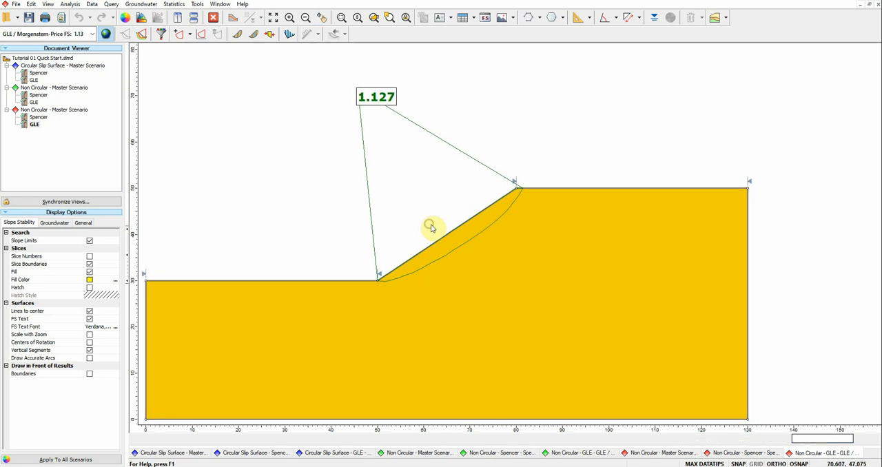
pyautogui.moveTo(422, 327)
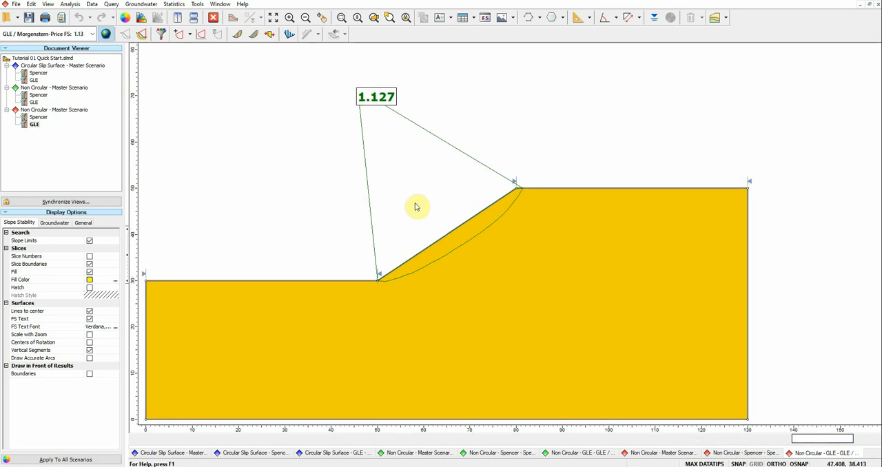
pyautogui.moveTo(55, 150)
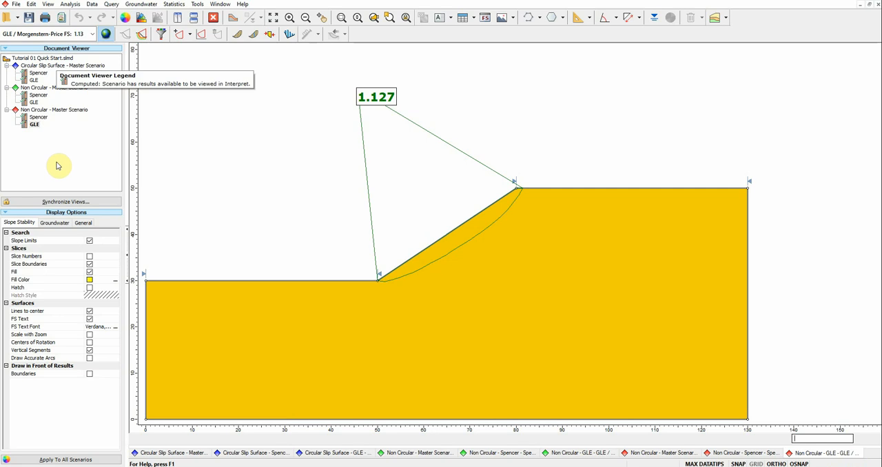
# Step: Compare the Spencer and GLE safety factors and slip surfaces of the second Non Circular group
pyautogui.click(33, 127)
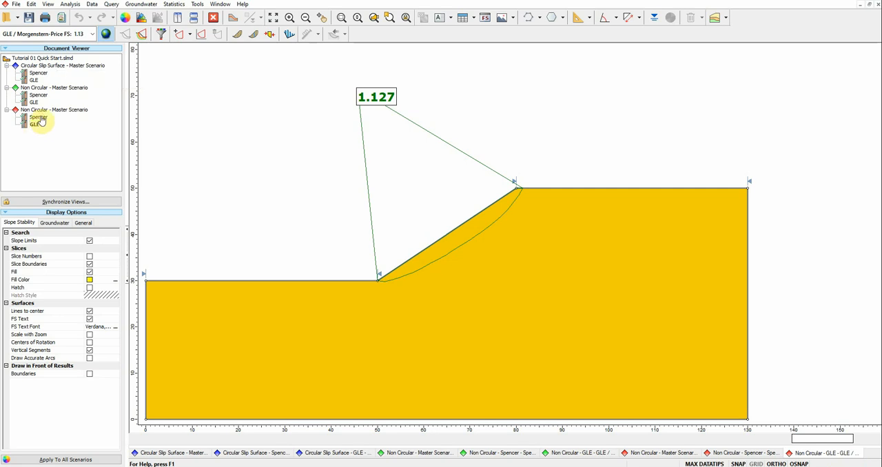
pyautogui.click(38, 118)
pyautogui.moveTo(373, 239)
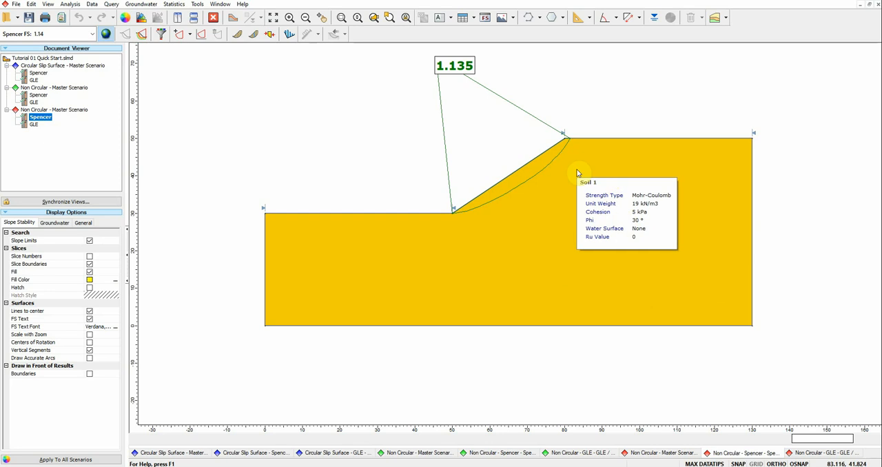
pyautogui.click(33, 124)
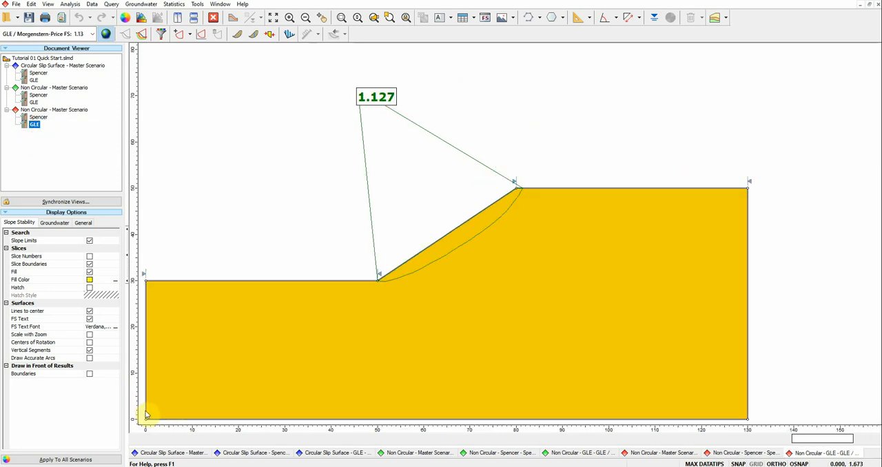
pyautogui.moveTo(192, 398); pyautogui.dragTo(188, 401)
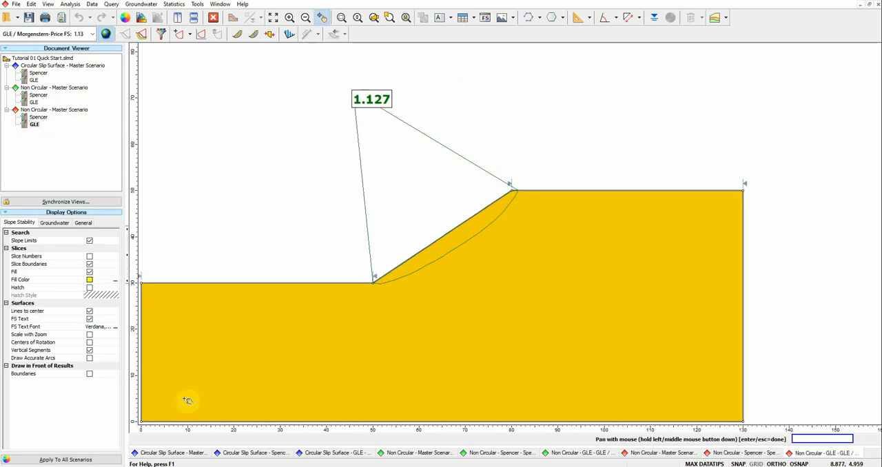
pyautogui.press('Escape')
pyautogui.click(40, 117)
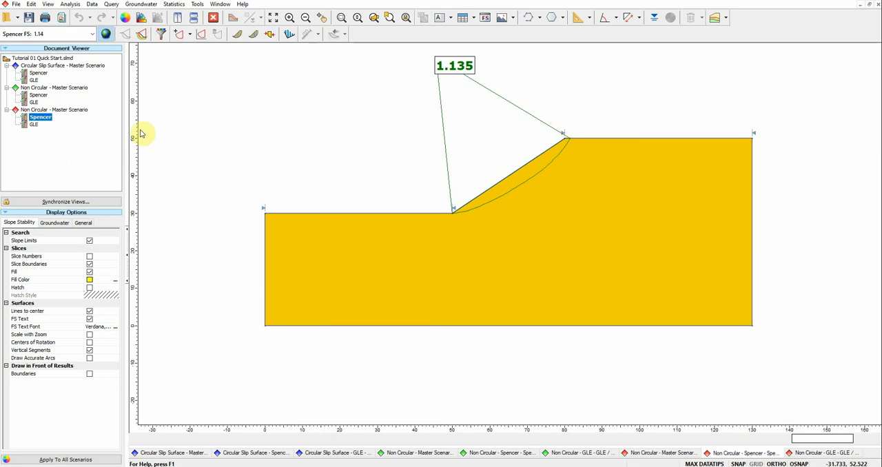
# Step: Lock the zoom across all scenario views and check it on the second Non Circular group's GLE and Spencer results
pyautogui.click(406, 20)
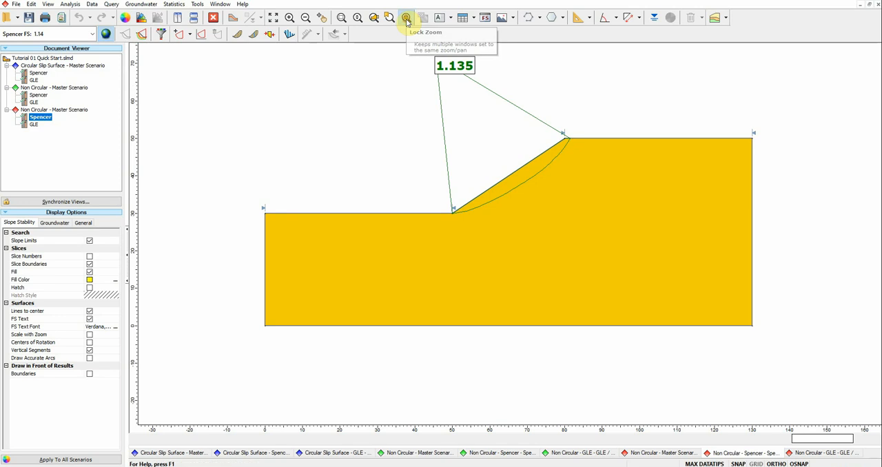
pyautogui.click(31, 129)
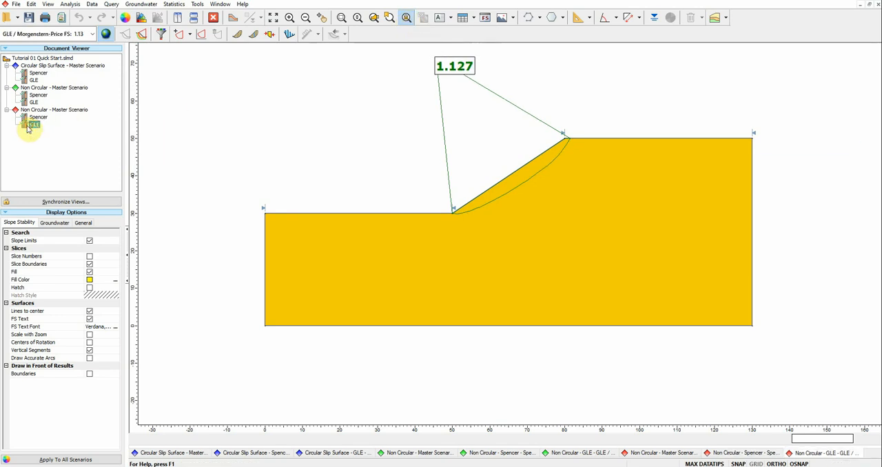
pyautogui.scroll(2, 365, 240)
pyautogui.moveTo(365, 241); pyautogui.dragTo(272, 313)
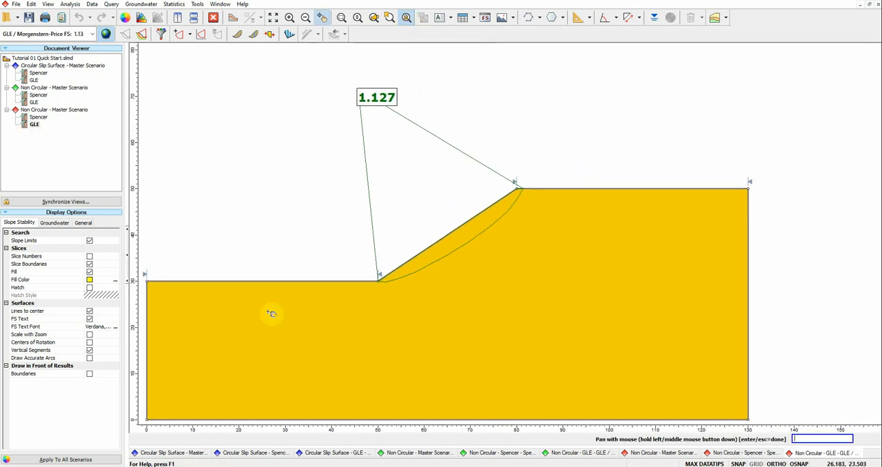
pyautogui.press('Escape')
pyautogui.click(39, 118)
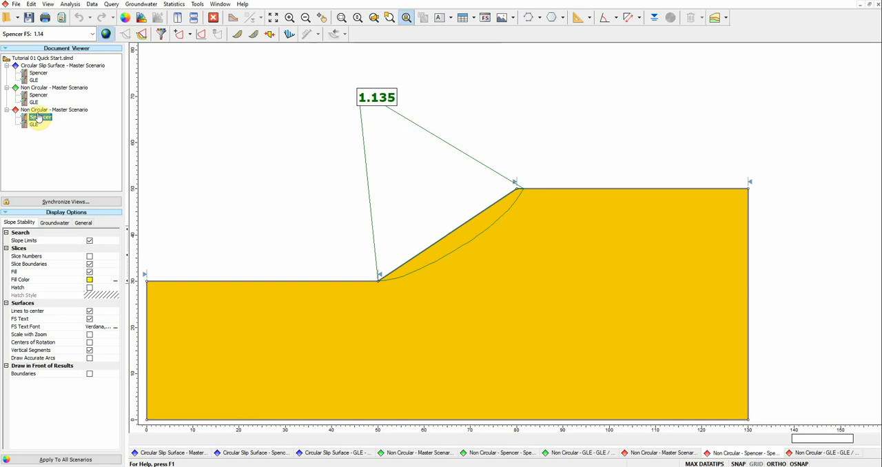
# Step: Compare the Spencer and GLE safety factors and slip surfaces across the circular and both non-circular groups
pyautogui.click(34, 102)
pyautogui.click(39, 95)
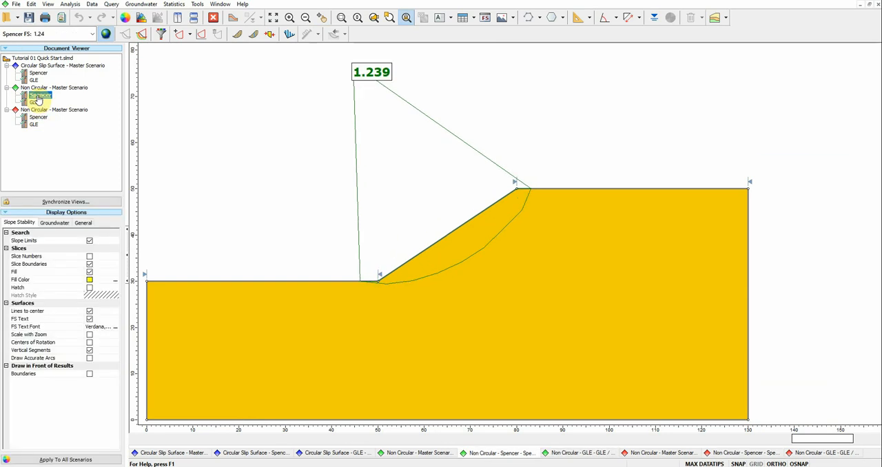
pyautogui.click(35, 81)
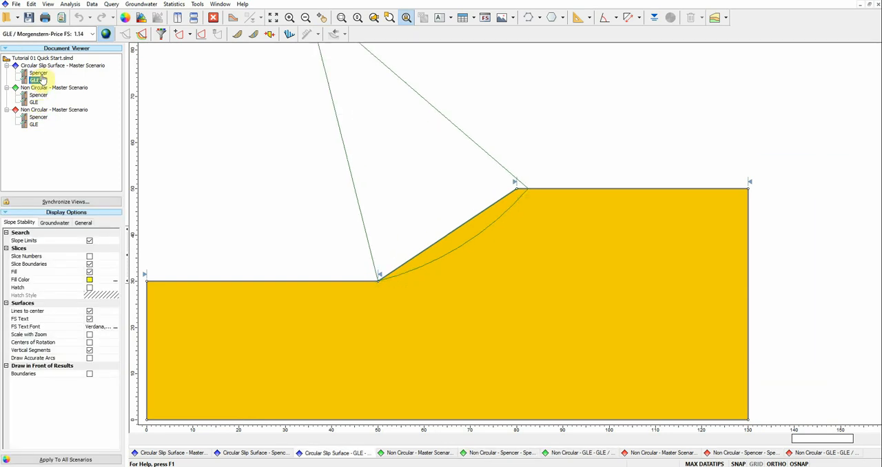
pyautogui.click(38, 74)
pyautogui.scroll(-2, 283, 177)
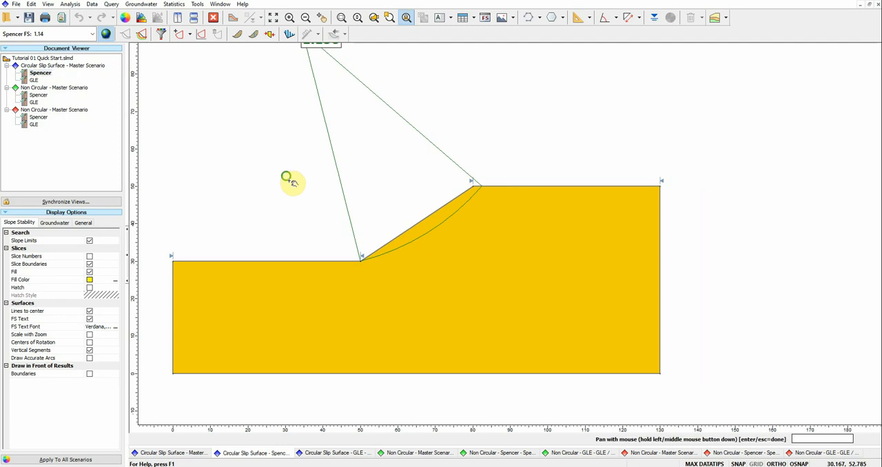
pyautogui.moveTo(288, 181); pyautogui.dragTo(256, 223)
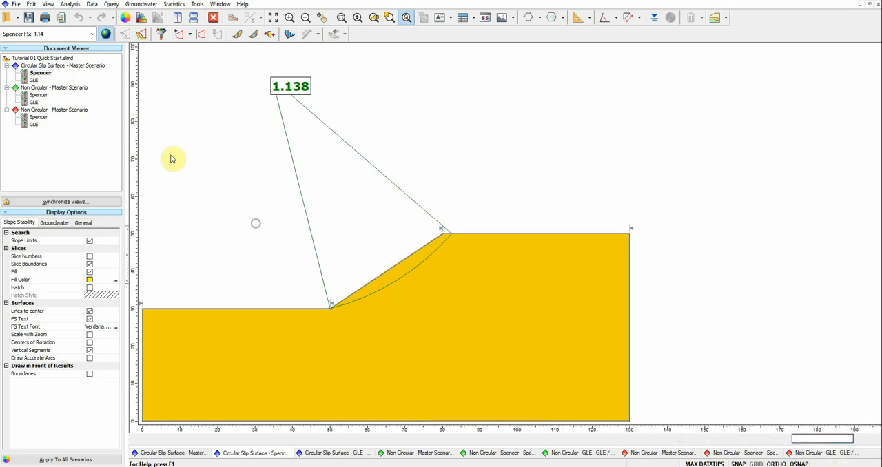
pyautogui.click(33, 81)
pyautogui.click(39, 95)
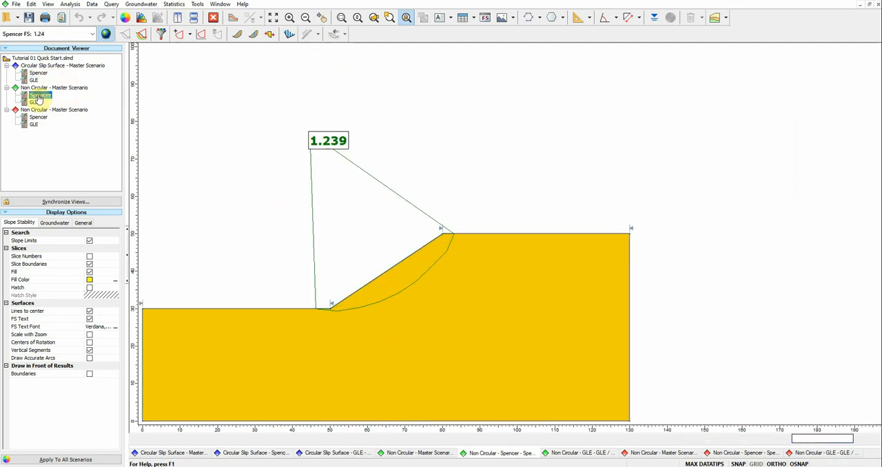
pyautogui.click(34, 103)
pyautogui.click(38, 118)
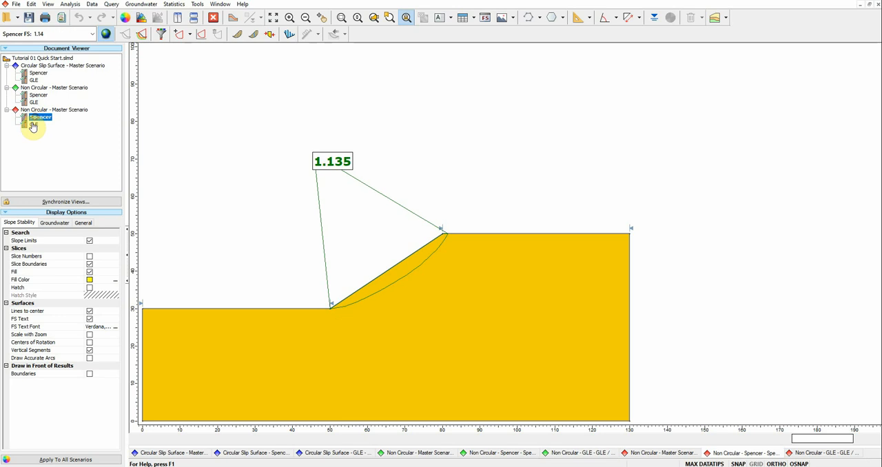
pyautogui.click(33, 125)
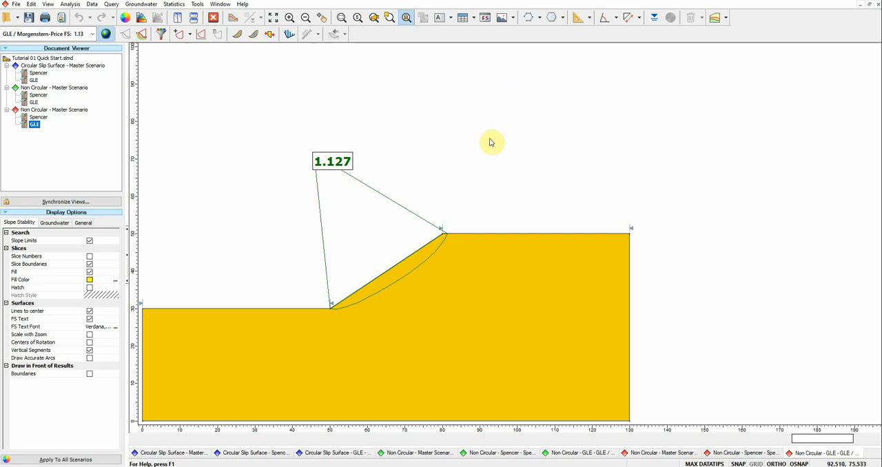
# Step: Add a method results table above the crest in the second Non Circular group's GLE scenario, widened to fit the method name on one line
pyautogui.click(485, 21)
pyautogui.click(432, 91)
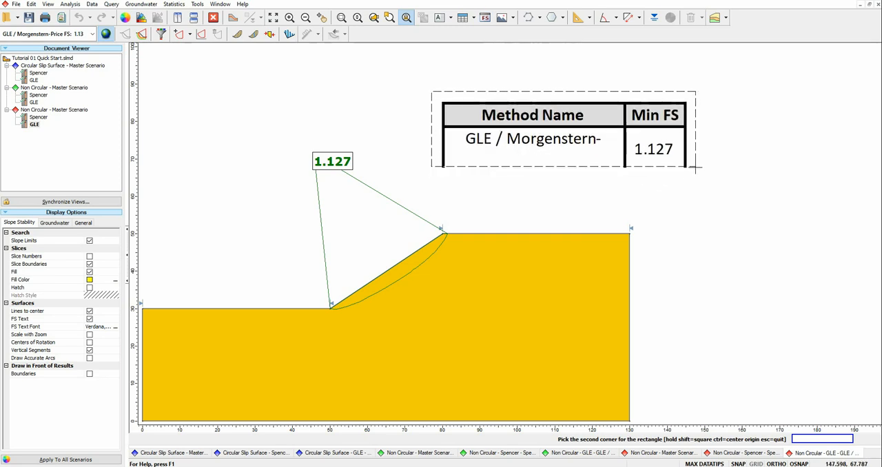
pyautogui.click(693, 166)
pyautogui.click(693, 159)
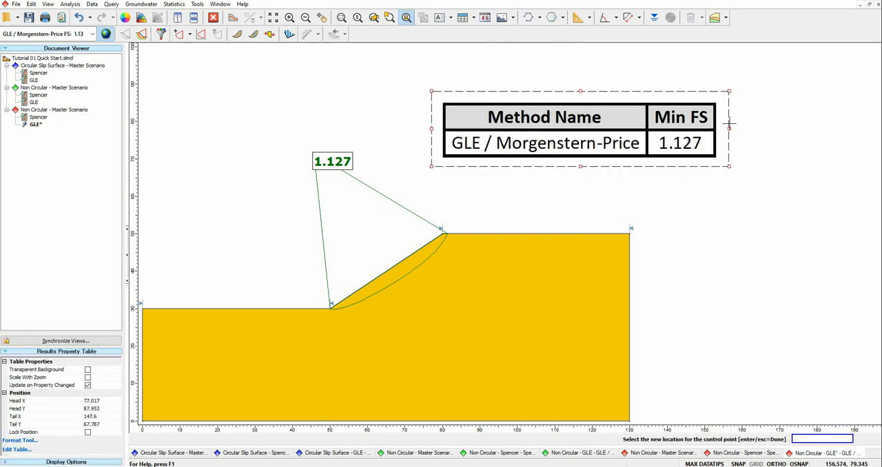
pyautogui.click(714, 194)
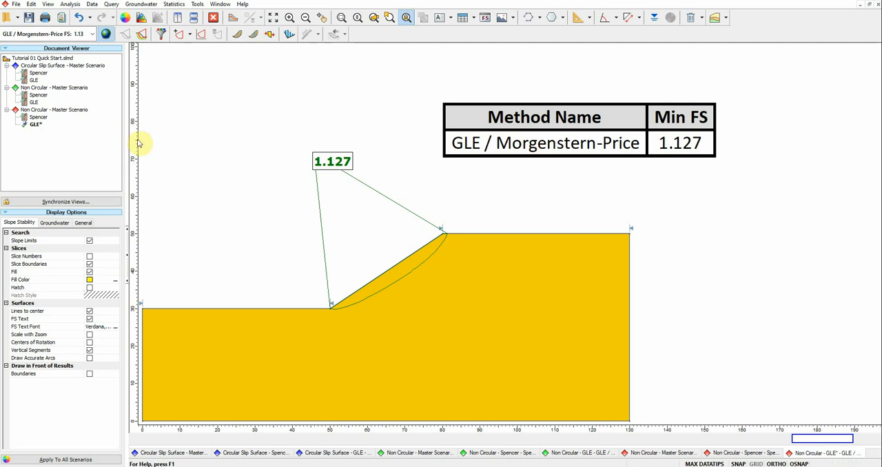
# Step: Add a method results table to the second Non Circular group's Spencer scenario and position it above the lower ground surface
pyautogui.click(40, 117)
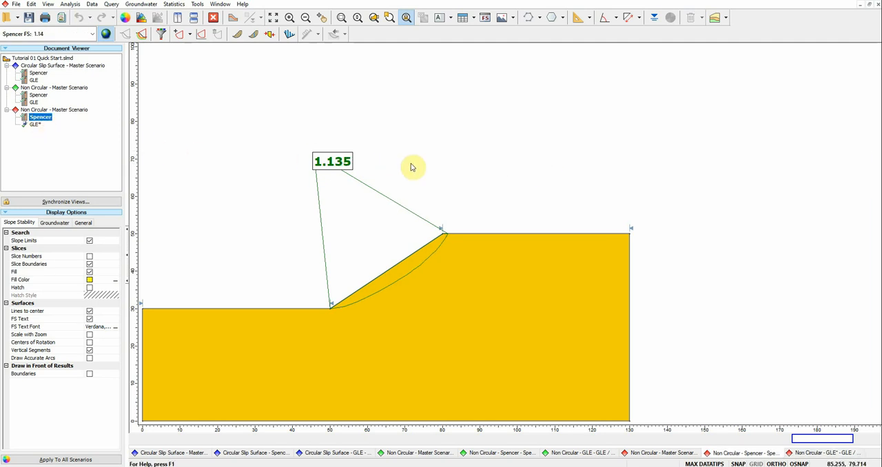
pyautogui.click(485, 17)
pyautogui.click(453, 72)
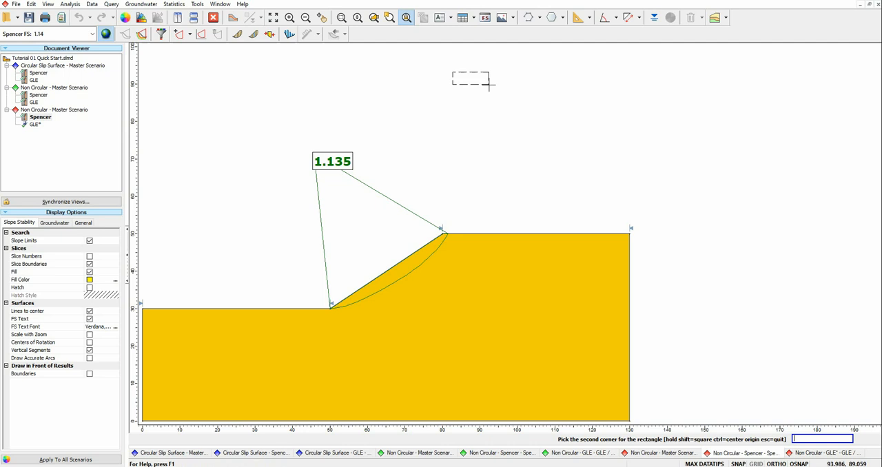
pyautogui.click(714, 162)
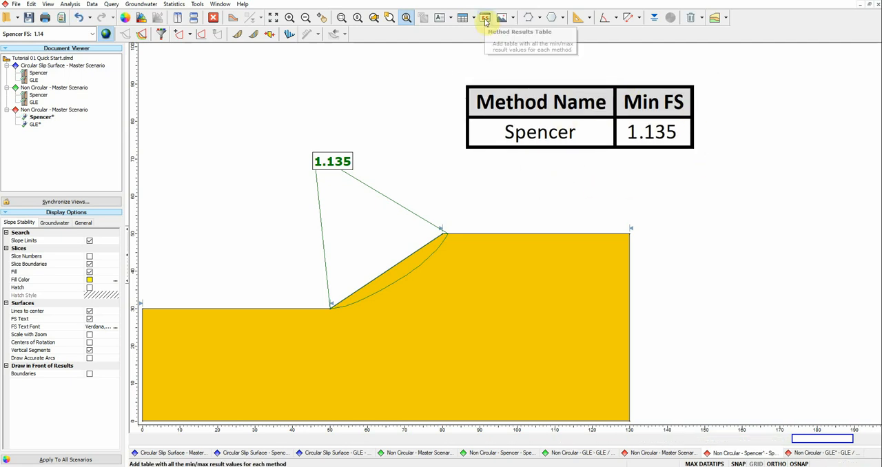
pyautogui.click(471, 131)
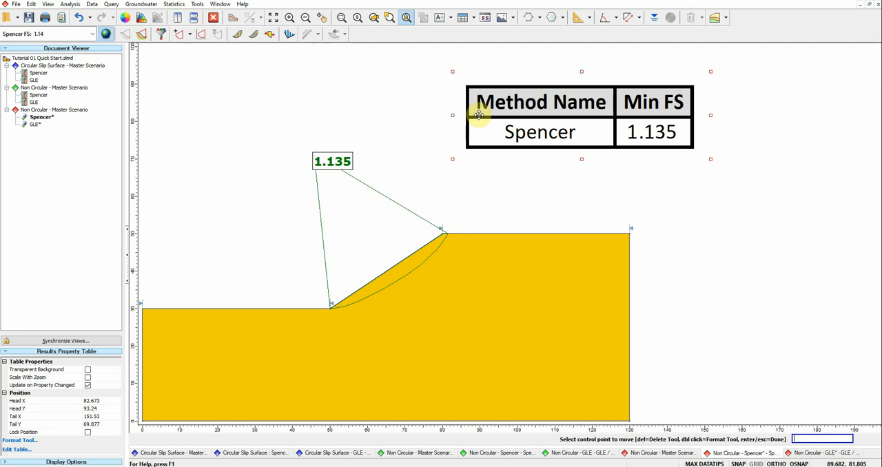
pyautogui.moveTo(691, 157); pyautogui.dragTo(381, 138)
pyautogui.click(515, 114)
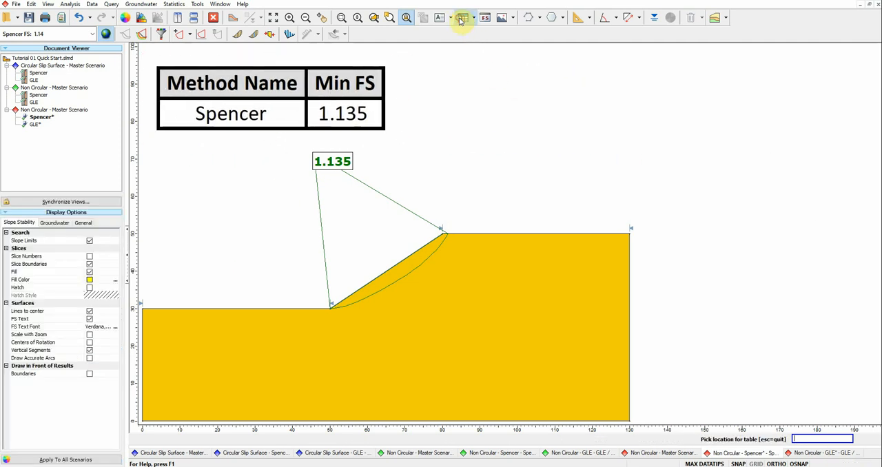
# Step: Add a material properties table above the slope crest in the same Spencer scenario
pyautogui.click(443, 55)
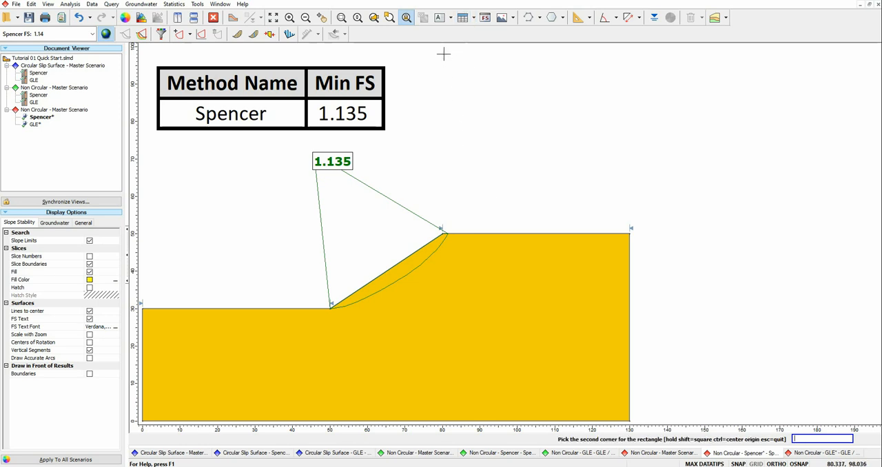
pyautogui.click(463, 18)
pyautogui.click(444, 67)
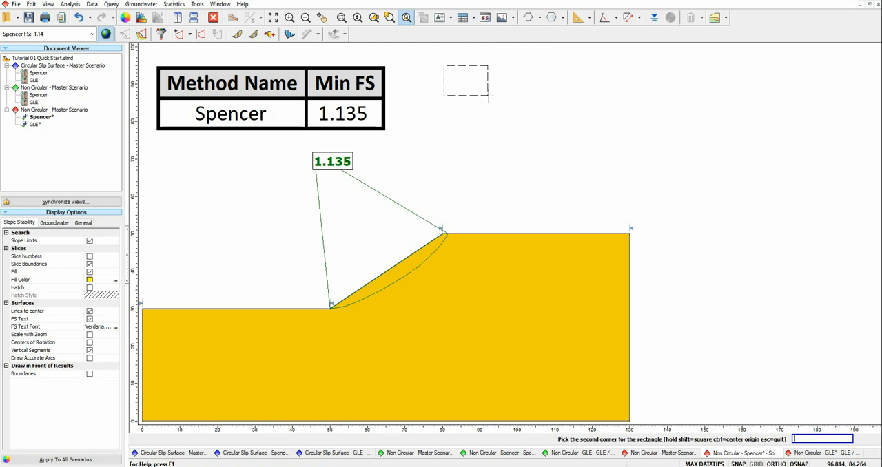
pyautogui.click(772, 197)
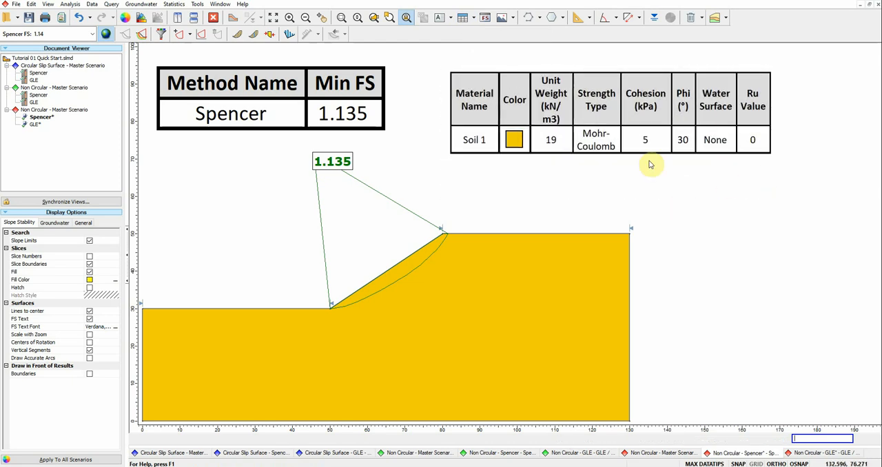
# Step: Remove the Ru Value column from the material properties table
pyautogui.rightClick(649, 115)
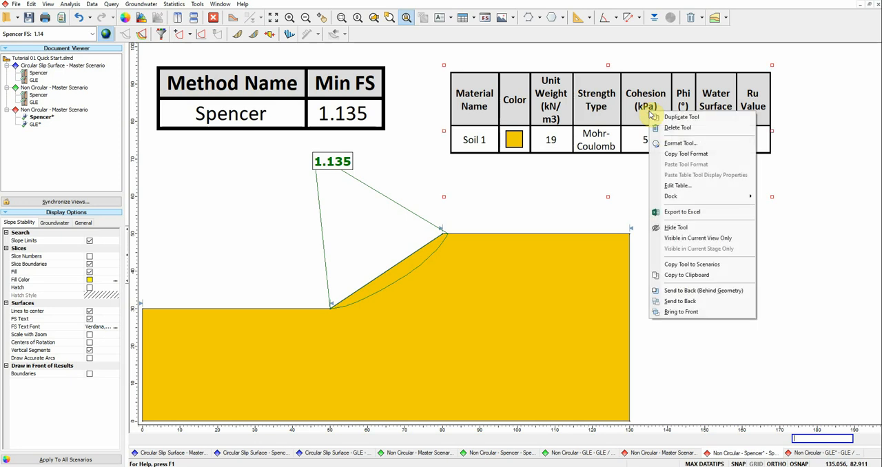
pyautogui.click(675, 186)
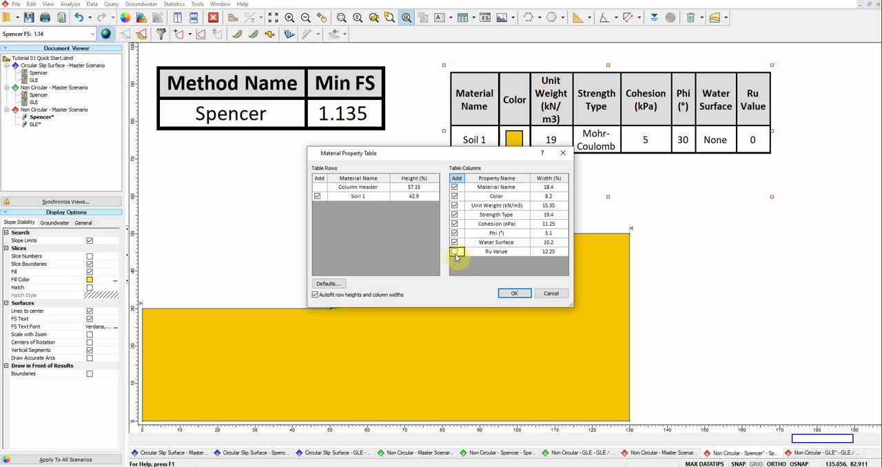
pyautogui.click(515, 295)
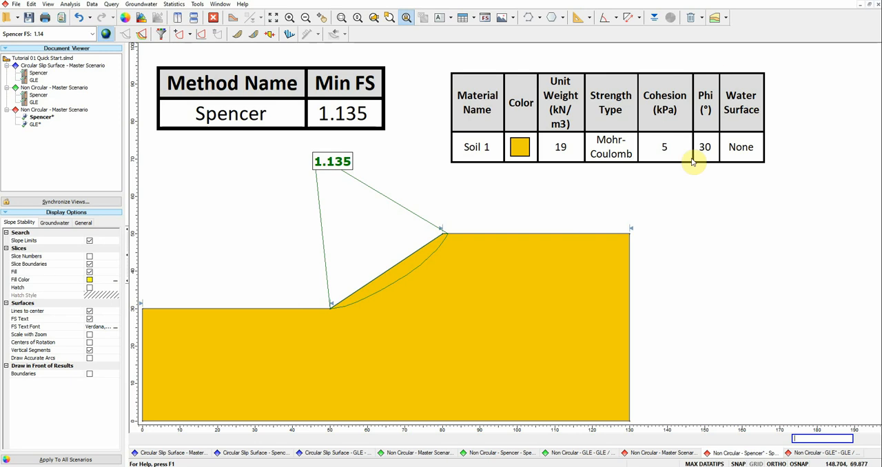
# Step: Add a "Soil-1" text label inside the soil body behind the slope face, at about (76, 35)
pyautogui.moveTo(475, 275)
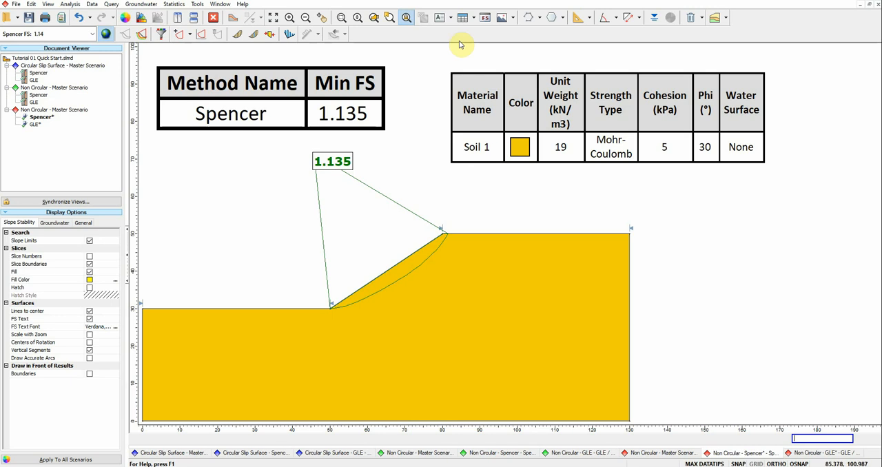
pyautogui.click(439, 19)
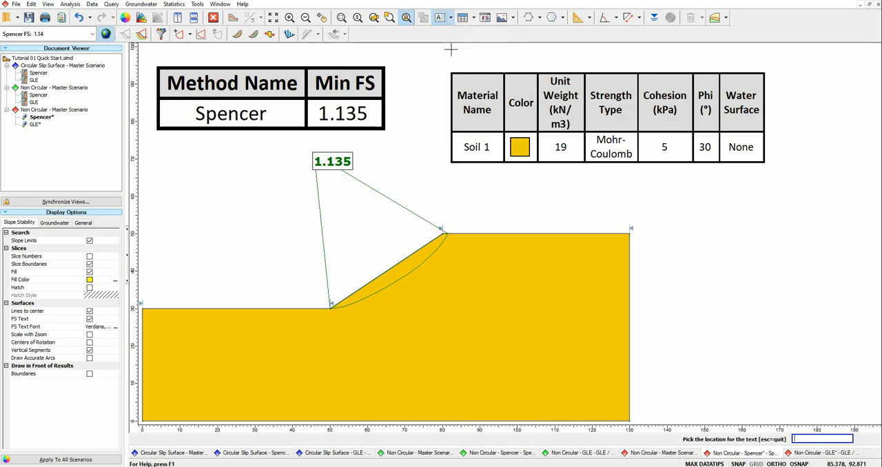
pyautogui.click(427, 288)
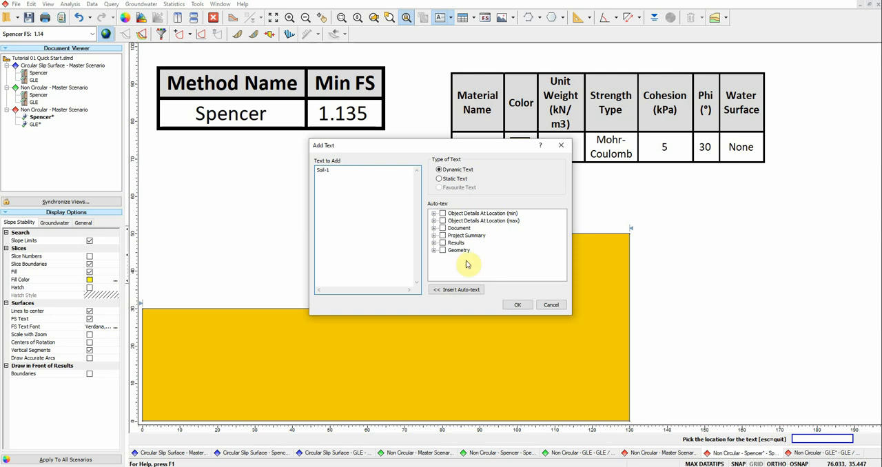
pyautogui.click(518, 305)
# Step: Format the Soil-1 label with a larger font in red and move it further into the soil beneath the crest
pyautogui.rightClick(433, 292)
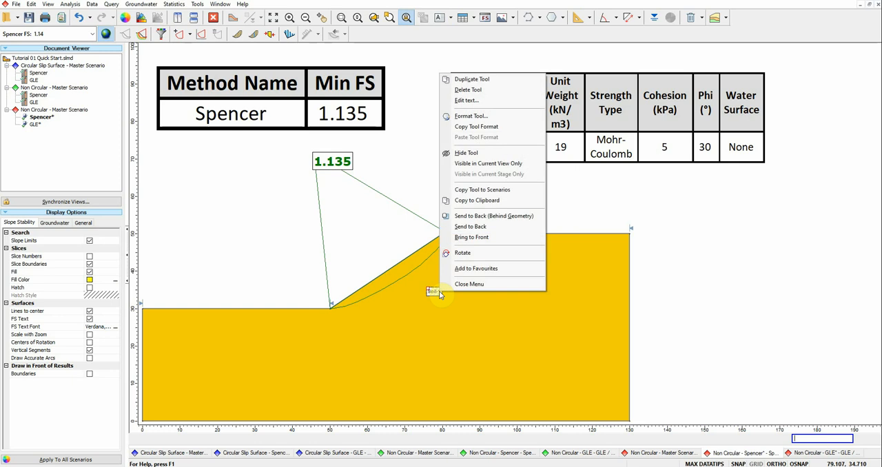
pyautogui.click(472, 115)
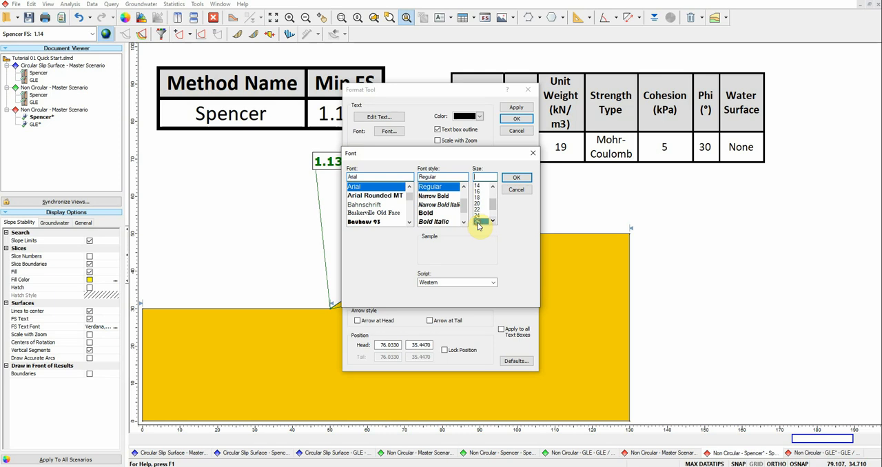
pyautogui.click(478, 222)
pyautogui.click(525, 178)
pyautogui.click(480, 117)
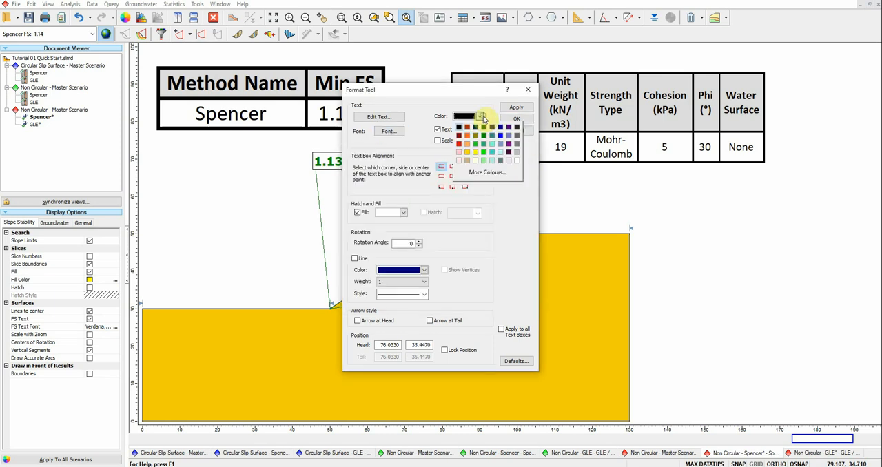
pyautogui.click(459, 145)
pyautogui.click(516, 119)
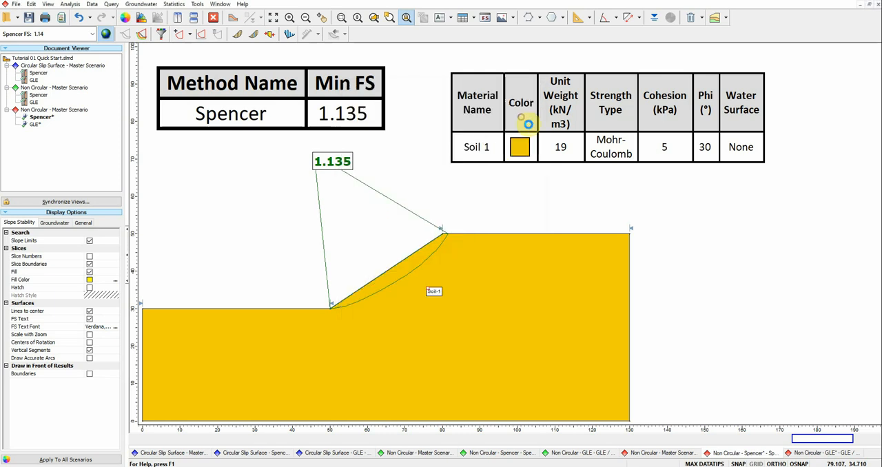
pyautogui.click(447, 295)
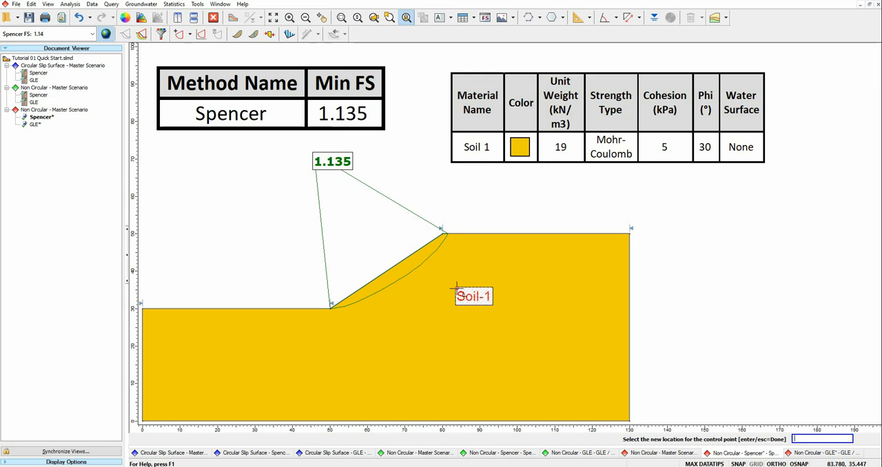
pyautogui.click(494, 306)
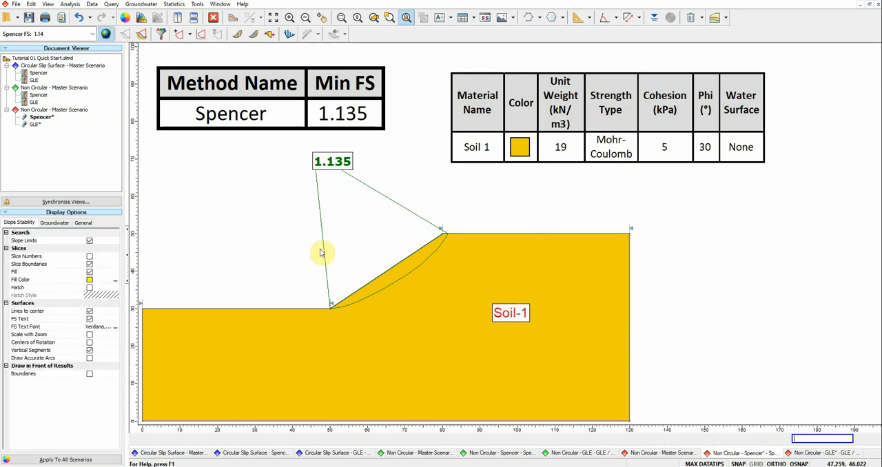
# Step: Add a dynamic results text box above the lower ground with analysis method, surface options, global minimum value and global minimum details
pyautogui.click(440, 17)
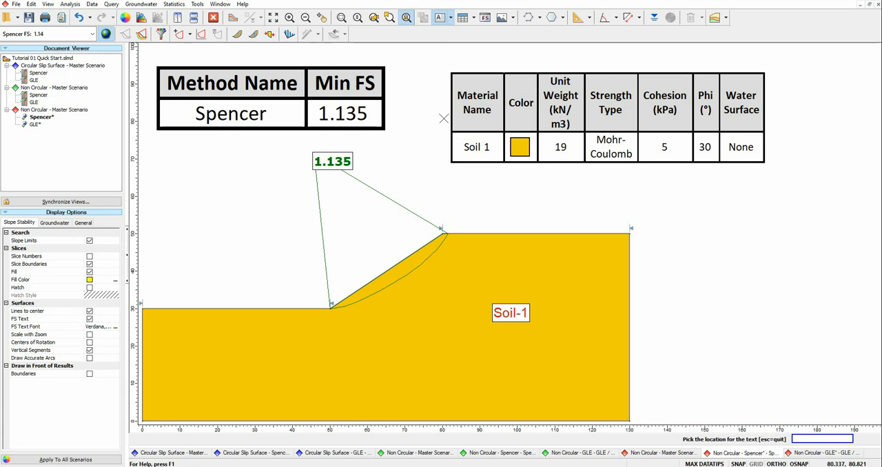
pyautogui.click(184, 207)
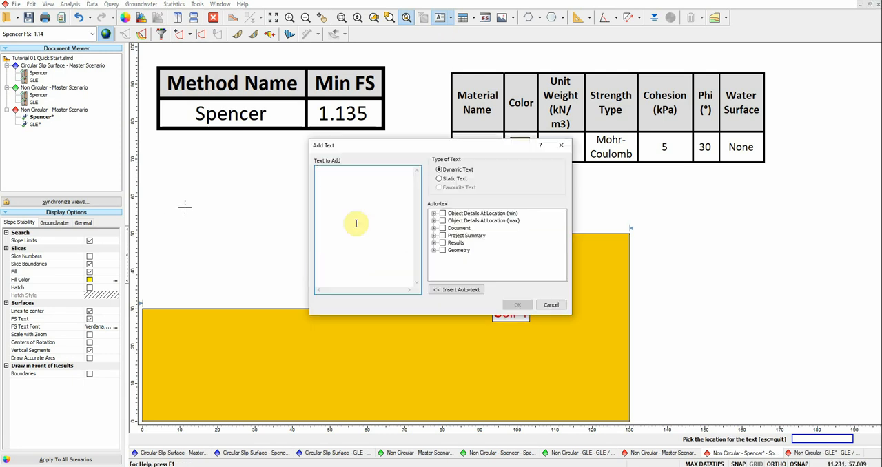
pyautogui.click(434, 243)
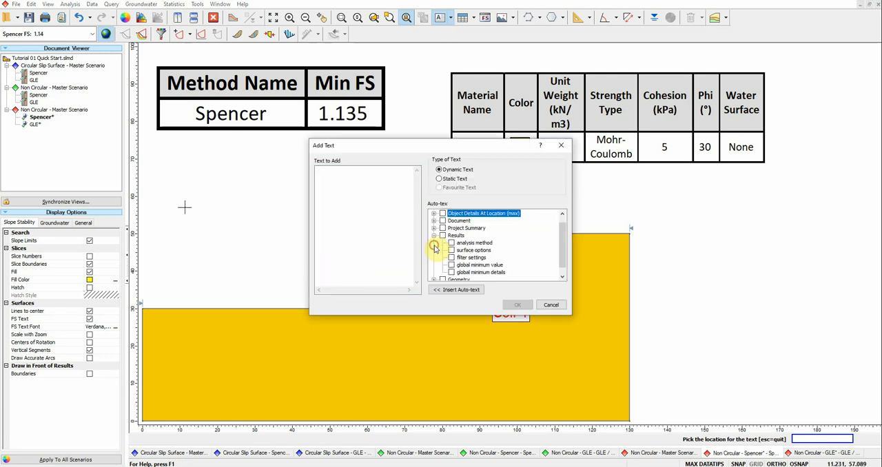
pyautogui.click(452, 243)
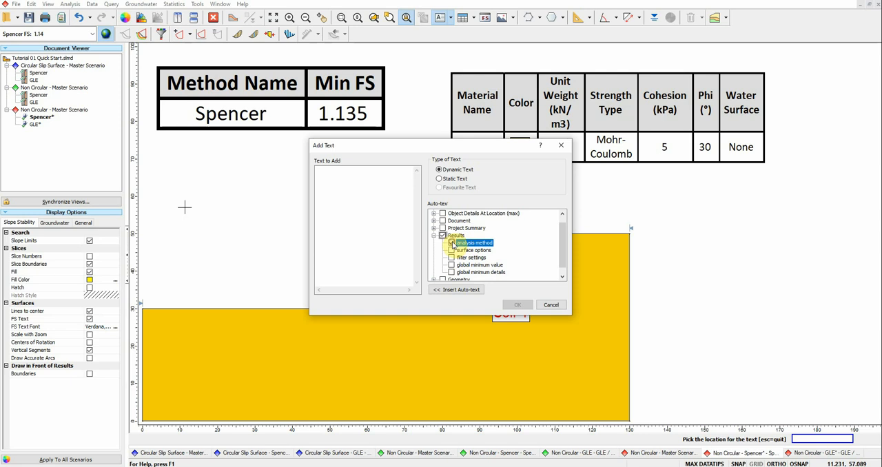
pyautogui.click(452, 251)
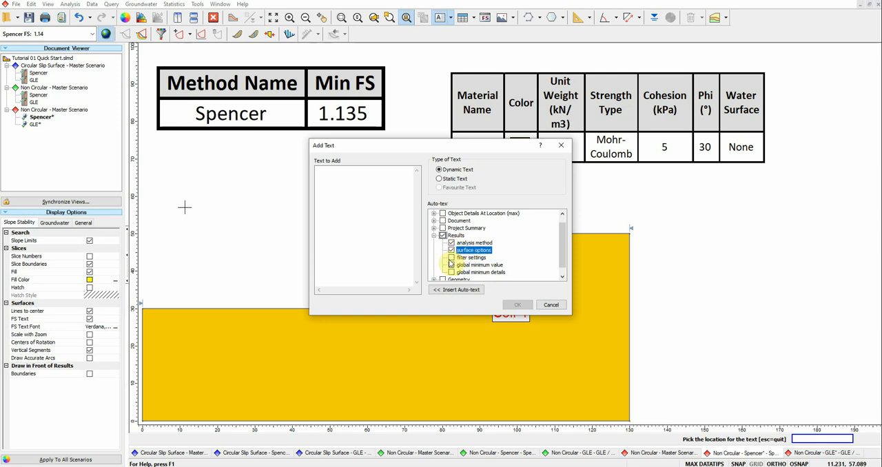
pyautogui.click(451, 265)
pyautogui.click(451, 273)
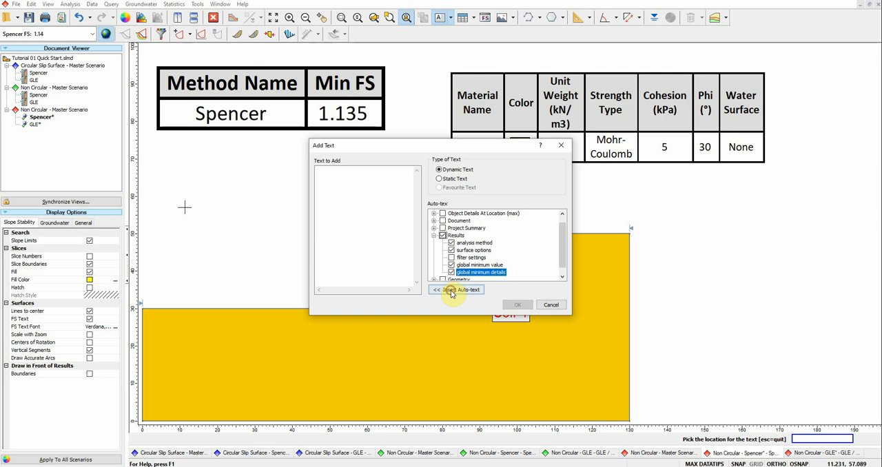
pyautogui.click(452, 290)
pyautogui.click(517, 305)
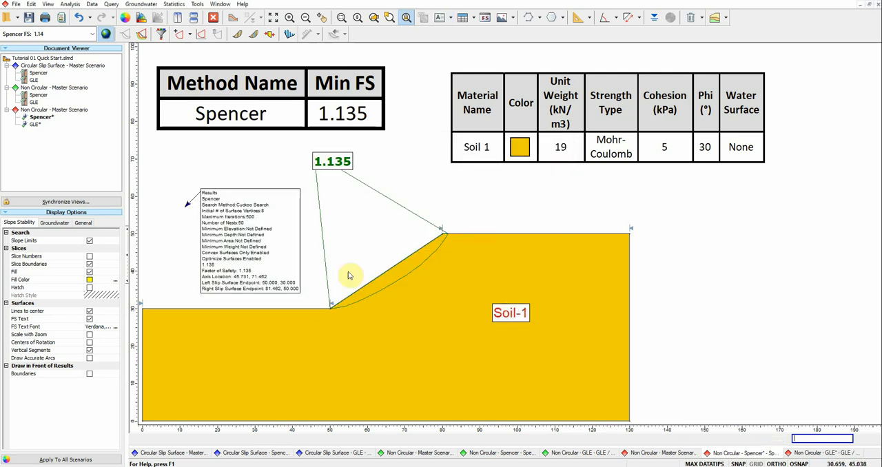
# Step: Move the results text box's arrow tip into the lower soil at about (13, 22), keeping the box above the lower ground surface
pyautogui.click(246, 227)
pyautogui.moveTo(255, 219); pyautogui.dragTo(433, 338)
pyautogui.click(184, 207)
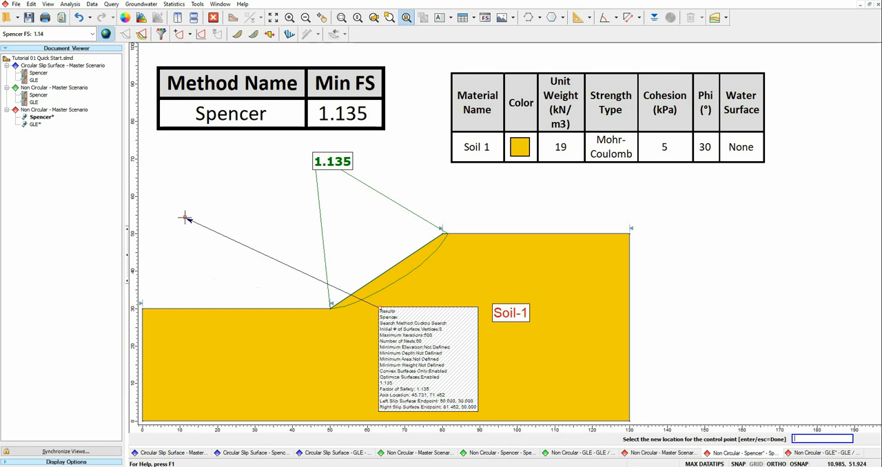
pyautogui.click(192, 339)
pyautogui.click(379, 307)
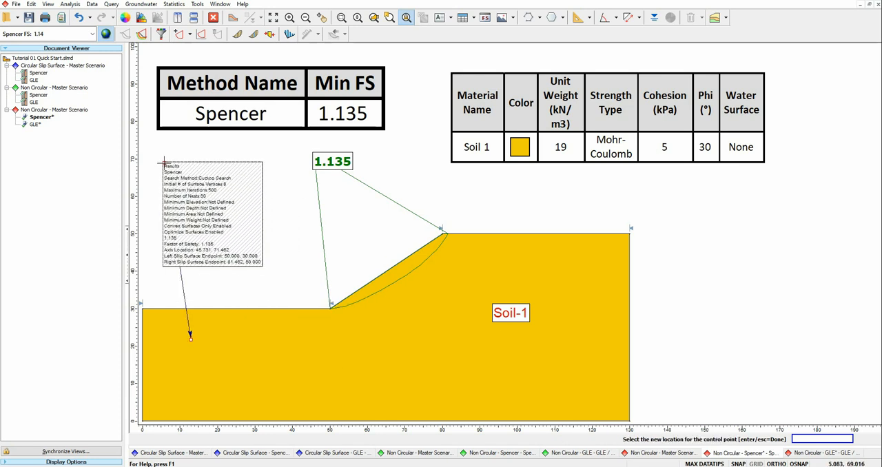
pyautogui.click(166, 166)
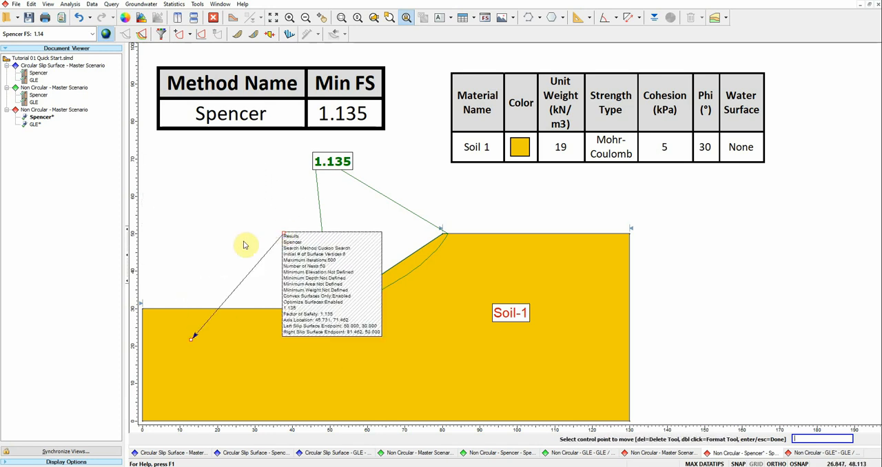
pyautogui.click(241, 235)
pyautogui.click(173, 161)
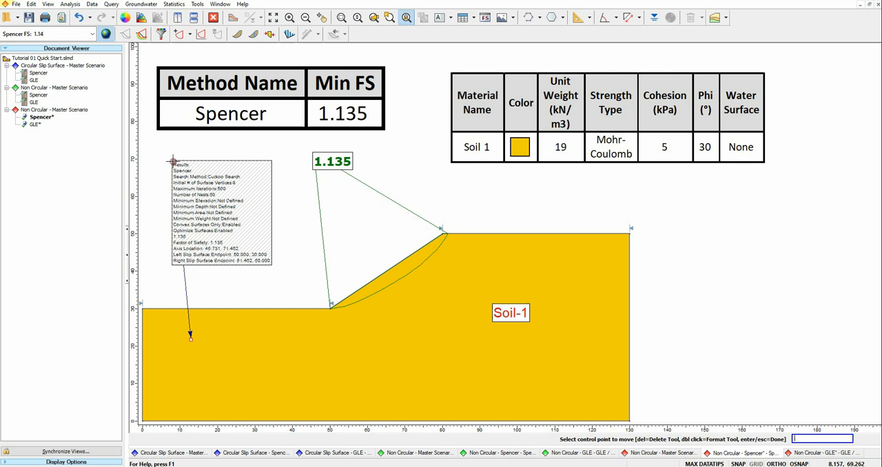
pyautogui.scroll(2, 197, 220)
pyautogui.scroll(-1, 205, 221)
pyautogui.rightClick(211, 205)
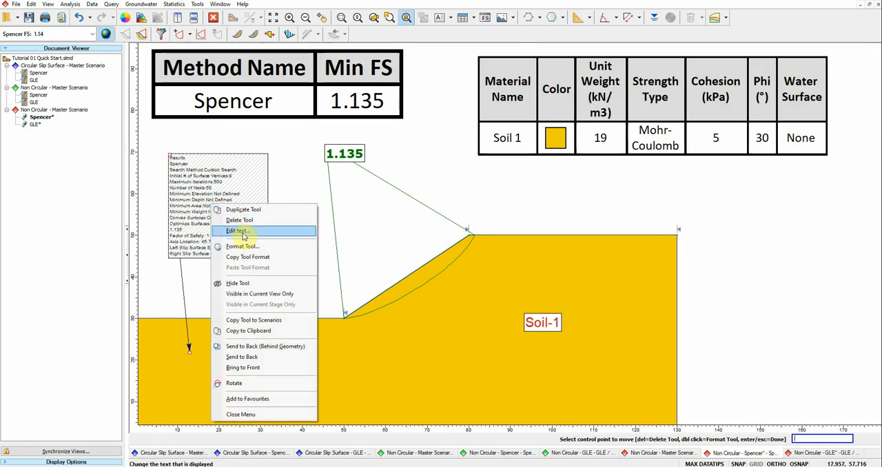
pyautogui.click(238, 232)
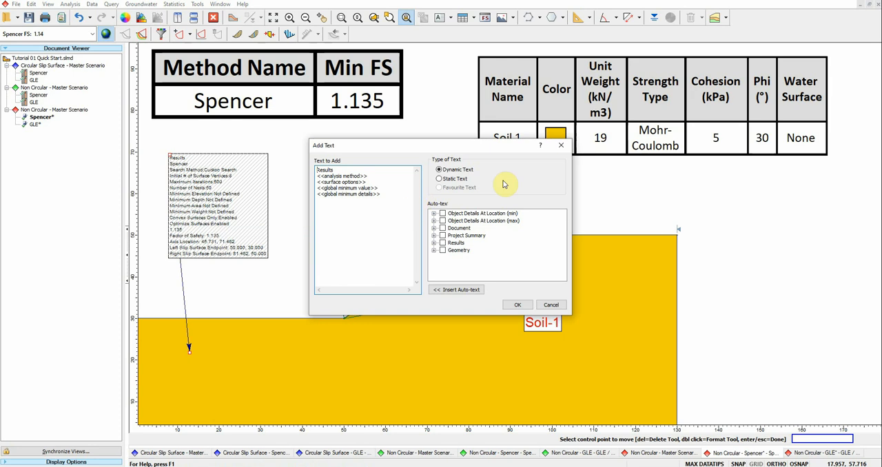
pyautogui.click(562, 145)
# Step: Move the results text box to about (35.8, 55.8) near the slope face and enlarge its font
pyautogui.click(283, 209)
pyautogui.click(284, 209)
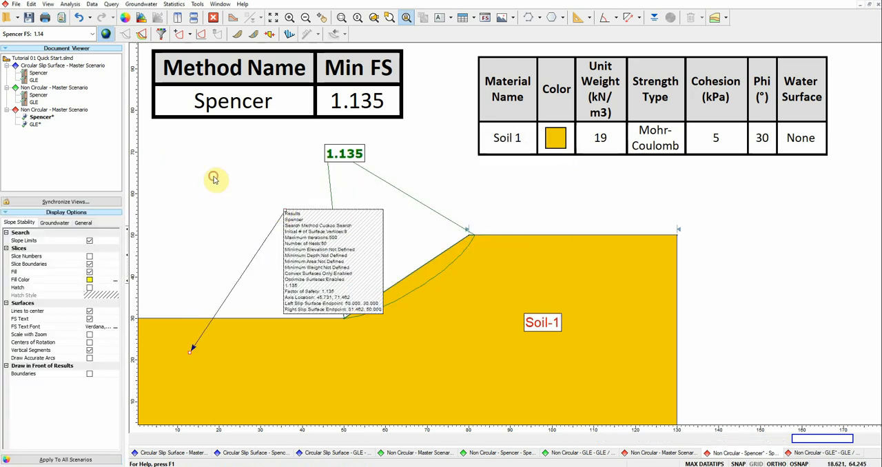
pyautogui.rightClick(348, 238)
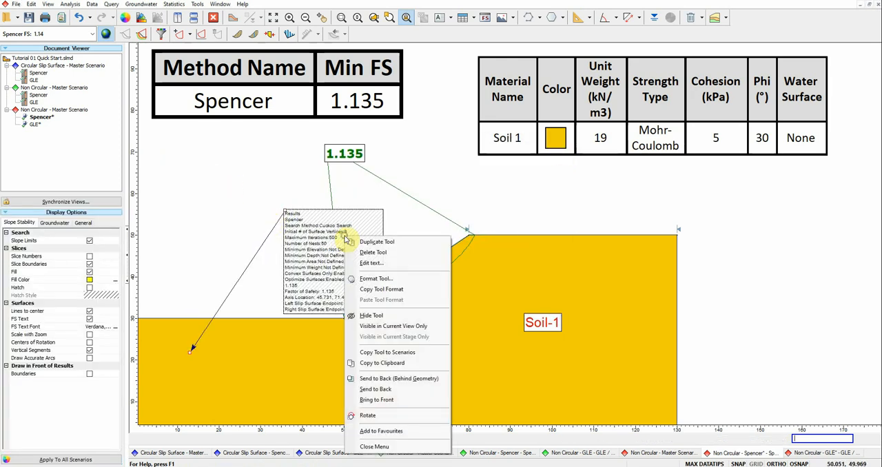
pyautogui.click(381, 279)
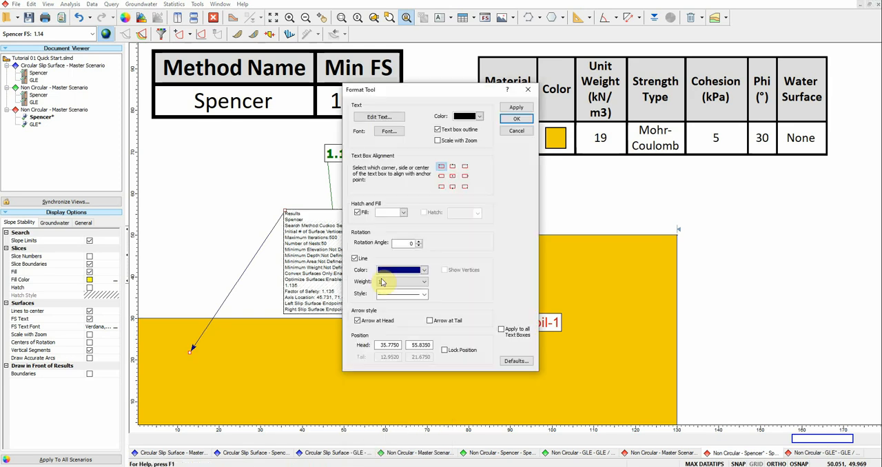
pyautogui.click(389, 131)
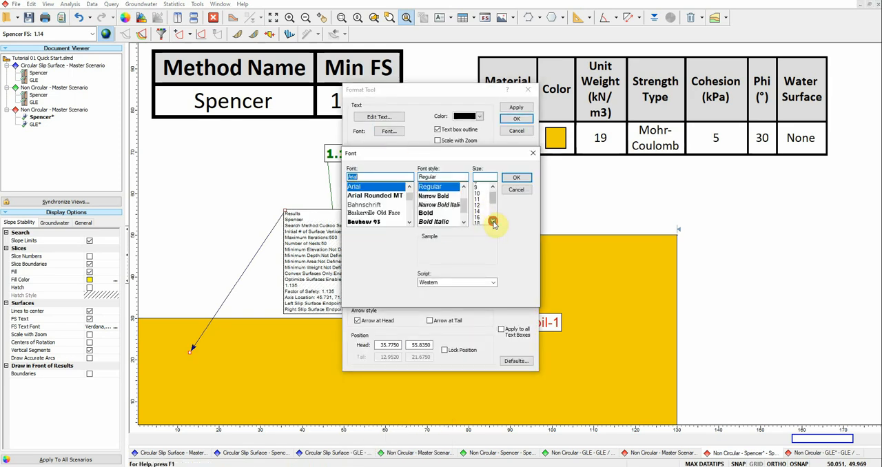
pyautogui.click(479, 220)
pyautogui.click(516, 178)
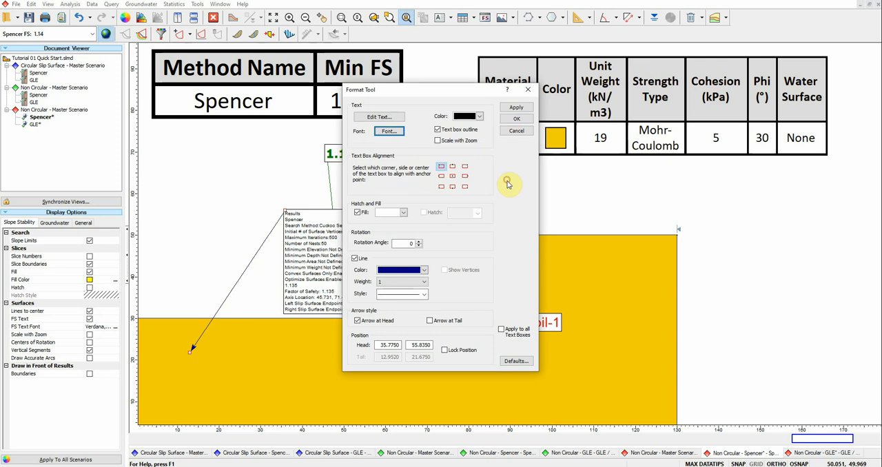
pyautogui.click(516, 119)
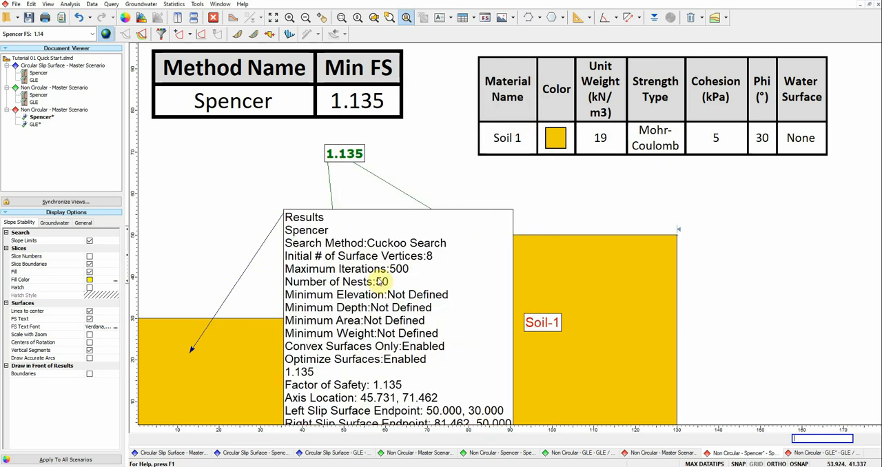
# Step: Reduce the results text box to the global minimum value and global minimum details, and move it into the lower soil
pyautogui.scroll(-1, 356, 338)
pyautogui.scroll(-1, 365, 310)
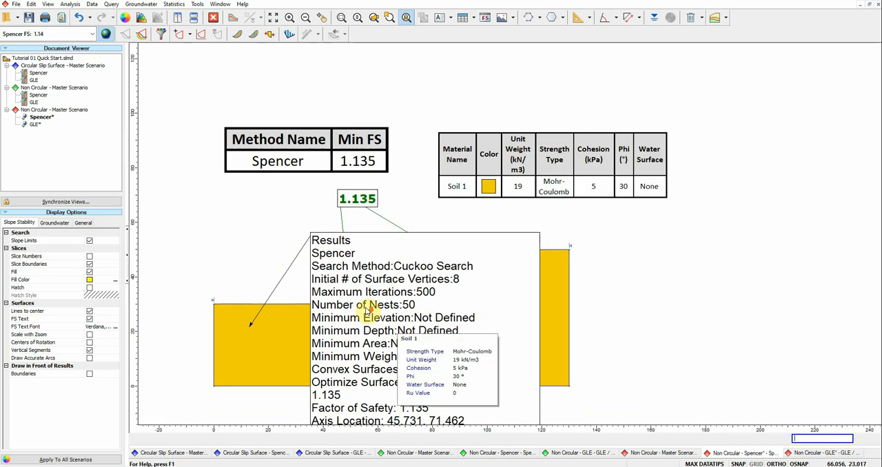
pyautogui.scroll(-1, 428, 342)
pyautogui.scroll(2, 394, 341)
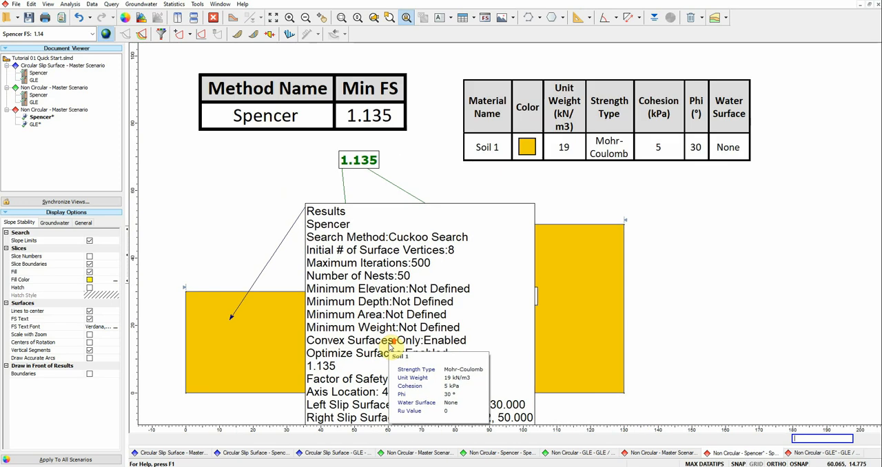
pyautogui.rightClick(361, 252)
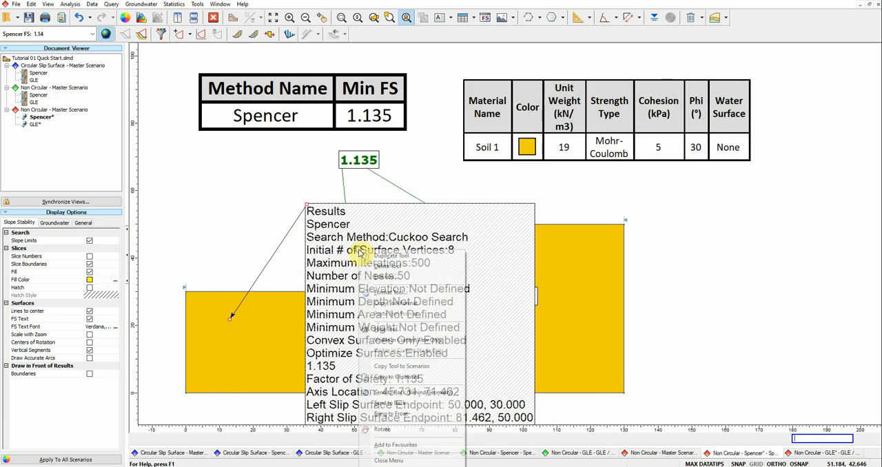
pyautogui.click(400, 278)
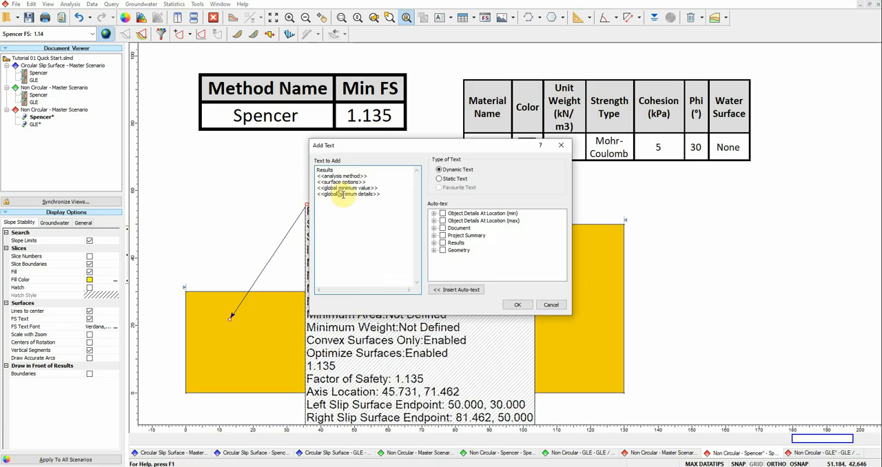
pyautogui.moveTo(343, 194); pyautogui.dragTo(383, 196)
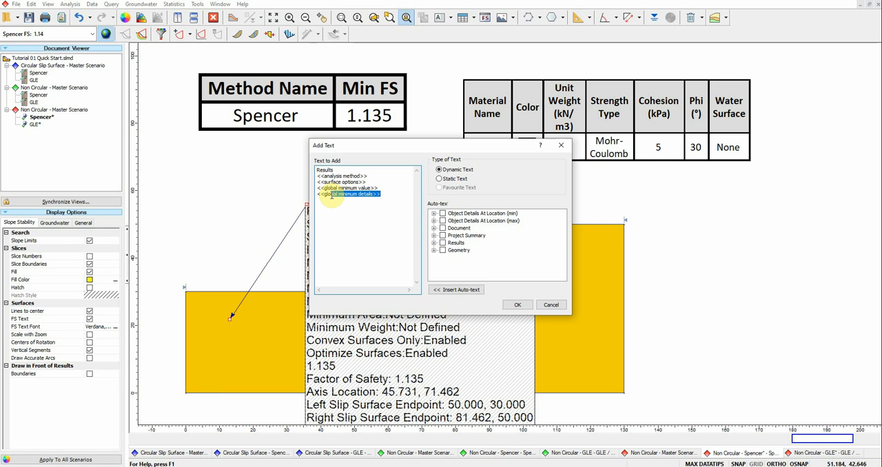
pyautogui.moveTo(325, 196); pyautogui.dragTo(312, 172)
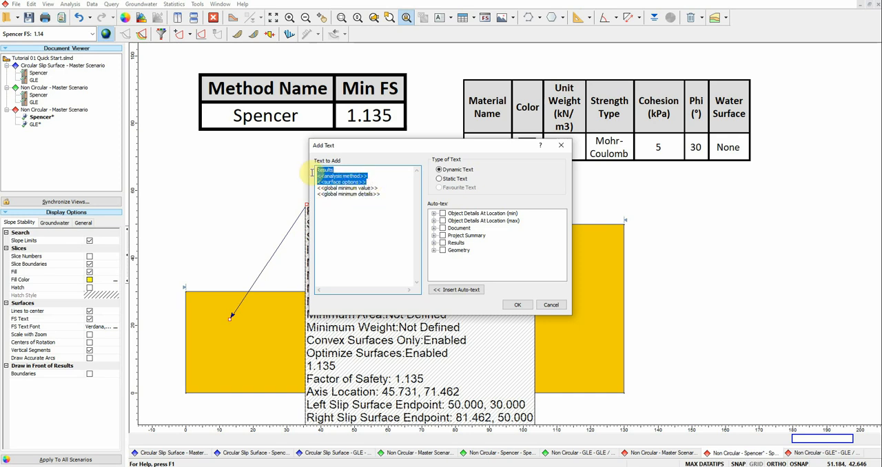
pyautogui.press('Delete')
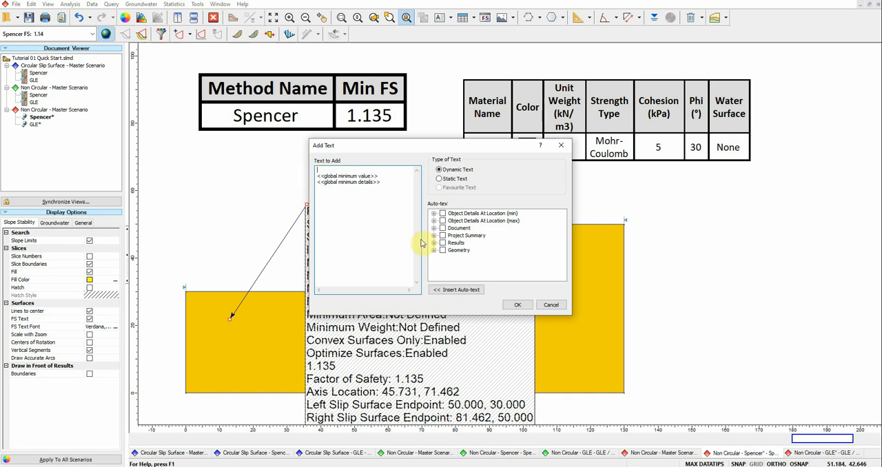
pyautogui.click(517, 305)
pyautogui.click(405, 239)
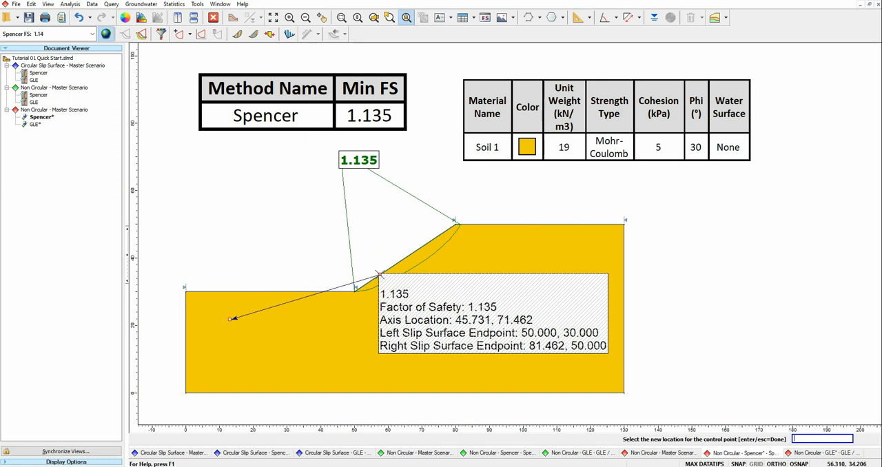
pyautogui.click(229, 313)
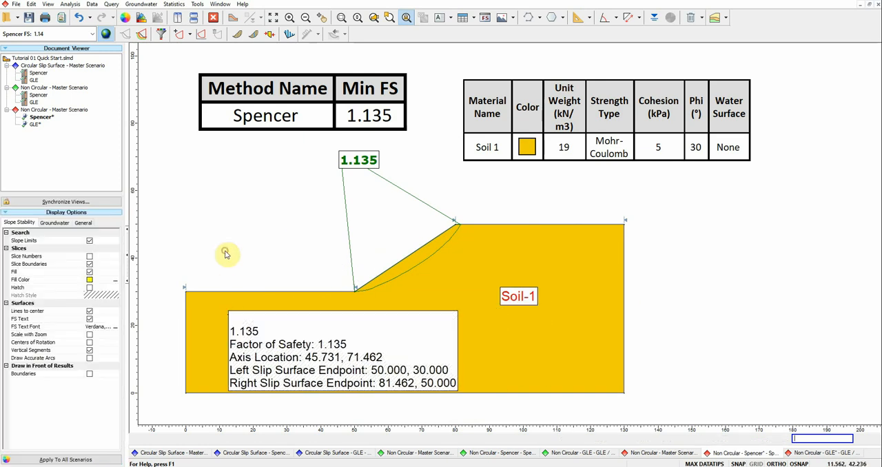
# Step: Delete the results text box from the lower soil
pyautogui.click(278, 321)
pyautogui.press('Delete')
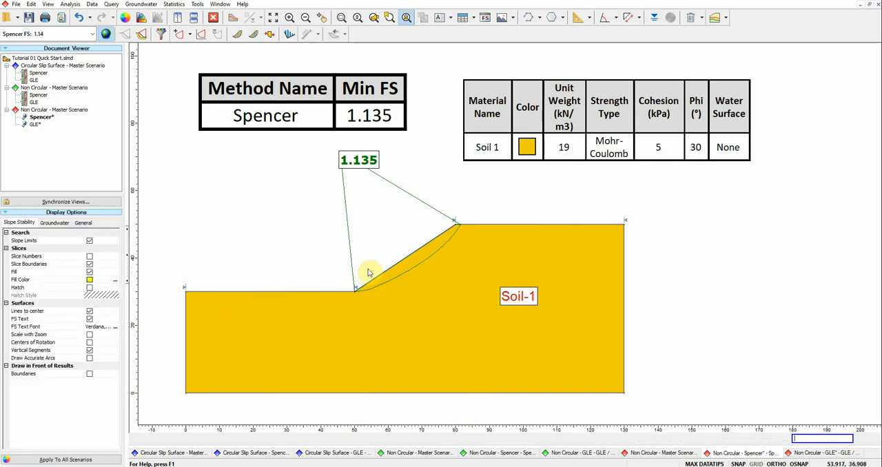
# Step: Display the slices of the Spencer global minimum slip surface
pyautogui.click(236, 35)
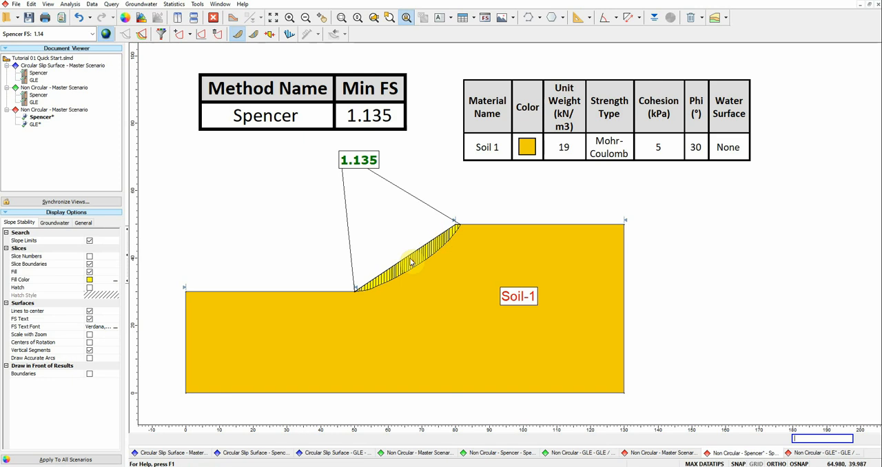
pyautogui.scroll(3, 408, 260)
pyautogui.rightClick(425, 262)
pyautogui.click(418, 263)
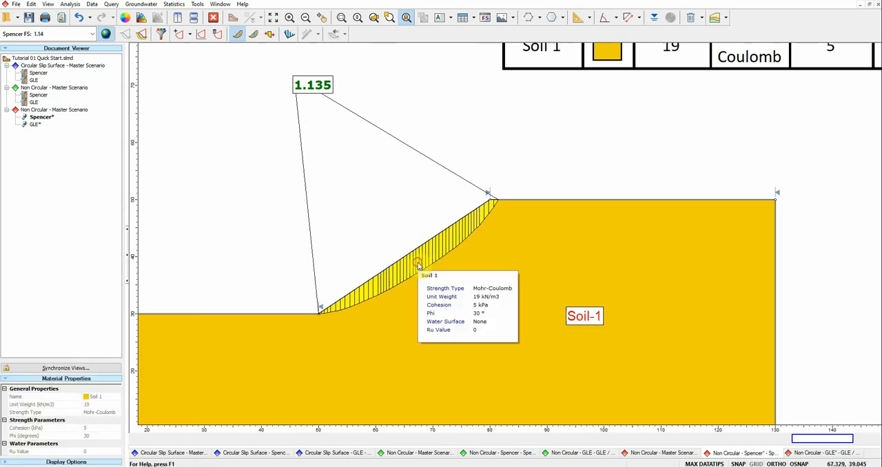
pyautogui.click(436, 255)
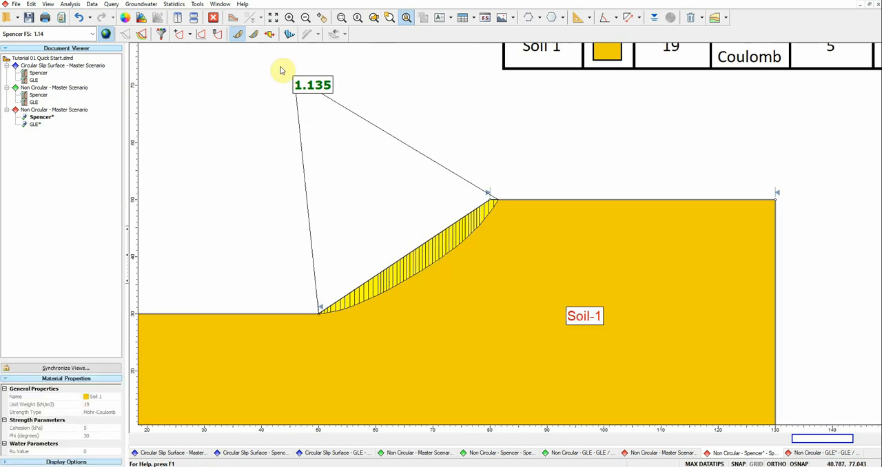
# Step: Query the slice data of several slices along the slip surface, and close the data window
pyautogui.click(255, 37)
pyautogui.click(443, 254)
pyautogui.click(466, 231)
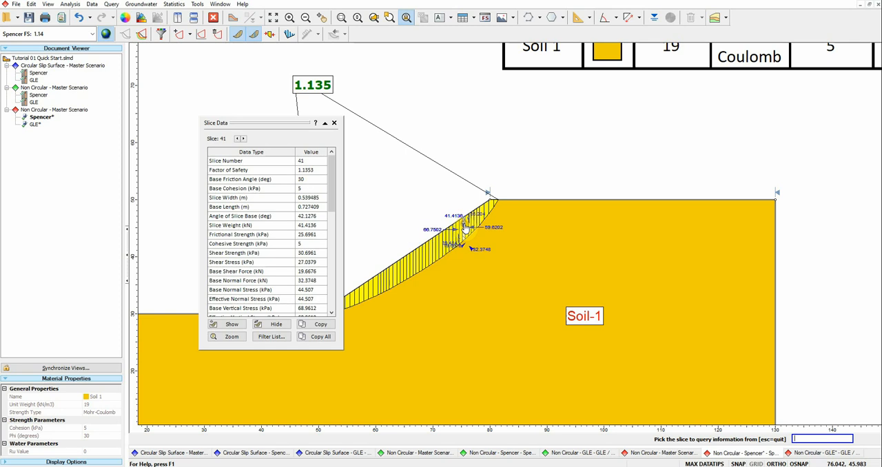
pyautogui.click(446, 247)
pyautogui.click(425, 262)
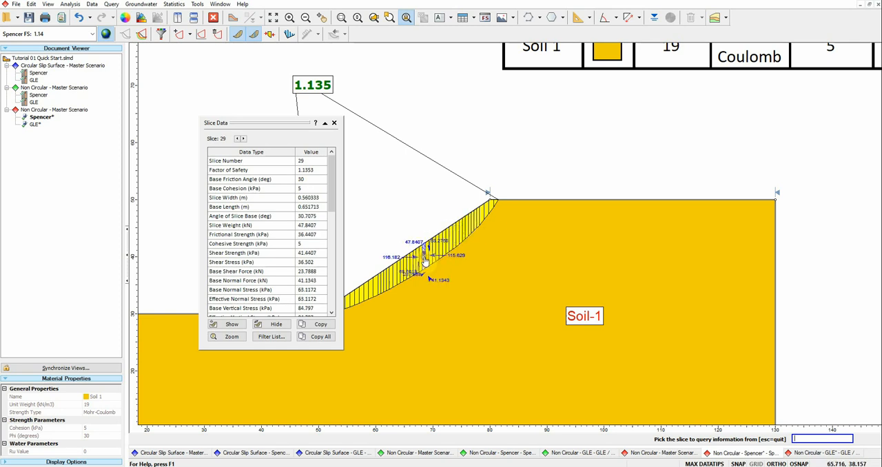
pyautogui.click(334, 123)
# Step: Review the slip surface's result details and the query options offered for it
pyautogui.rightClick(440, 257)
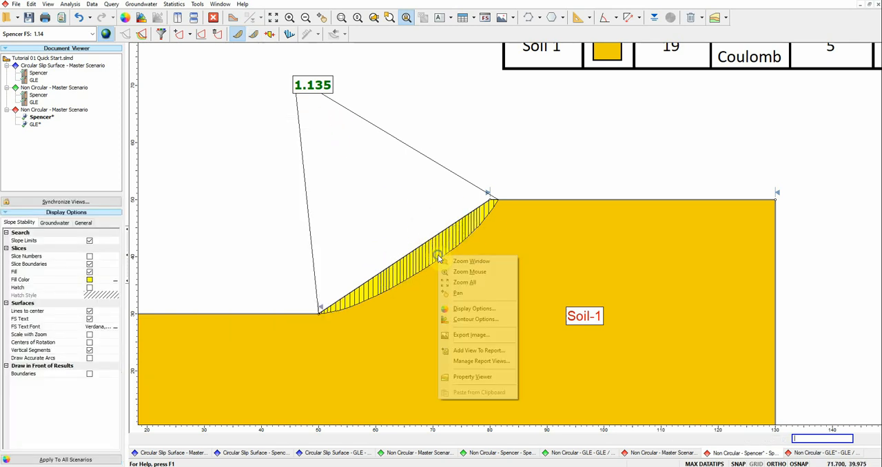
pyautogui.click(428, 271)
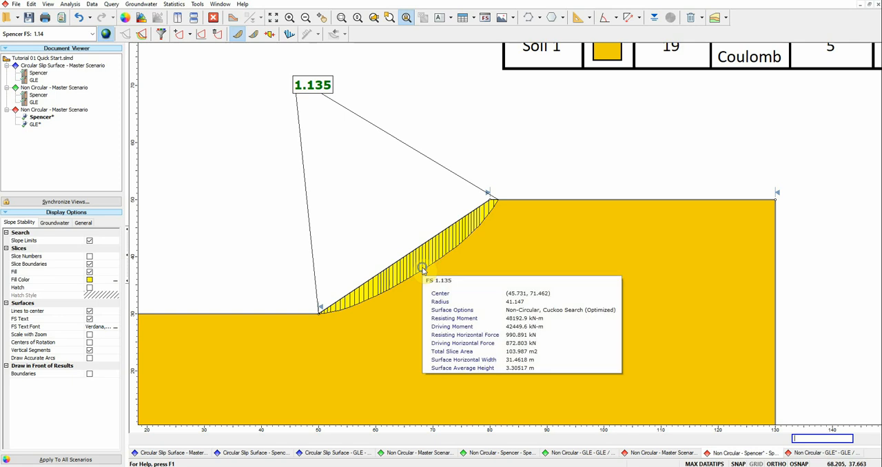
pyautogui.rightClick(427, 271)
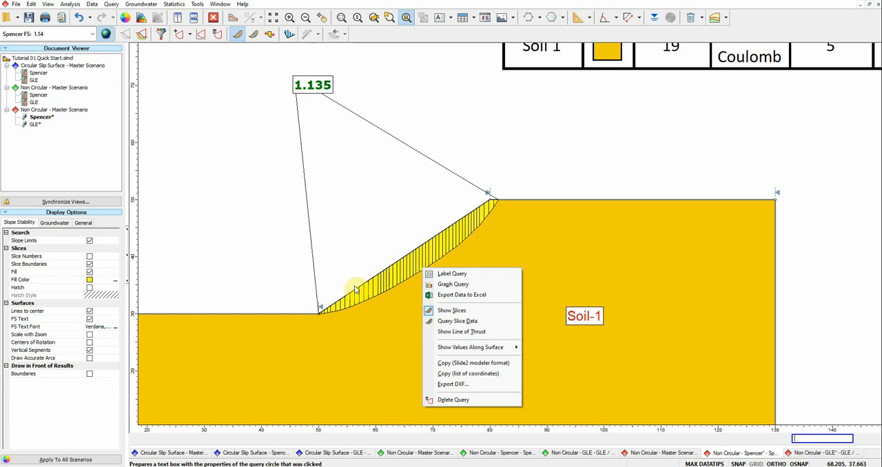
pyautogui.click(364, 197)
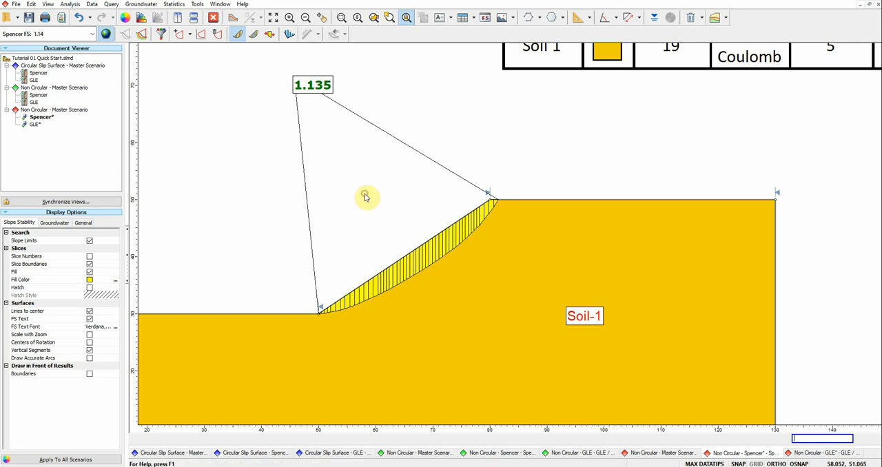
# Step: Add a ratio dimension to the slope face between about (72.8, 45.2) and (58.0, 35.4), placed above the slope
pyautogui.scroll(-3, 365, 198)
pyautogui.moveTo(366, 198); pyautogui.dragTo(393, 191)
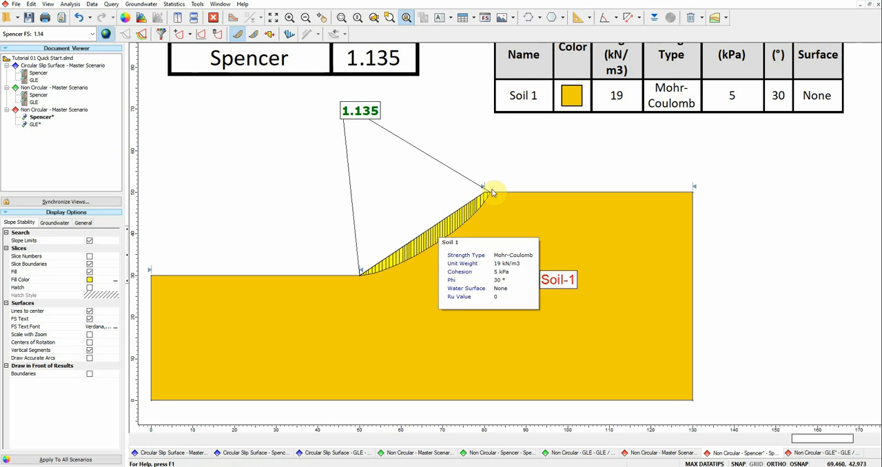
pyautogui.moveTo(402, 258)
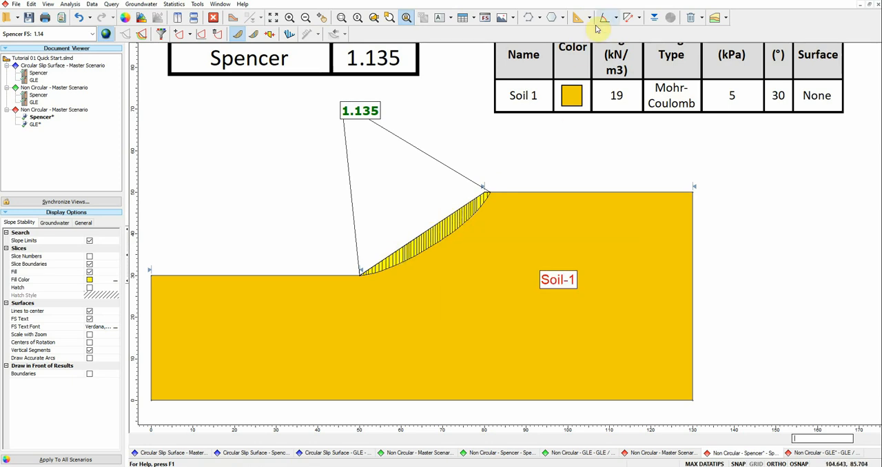
pyautogui.moveTo(460, 218)
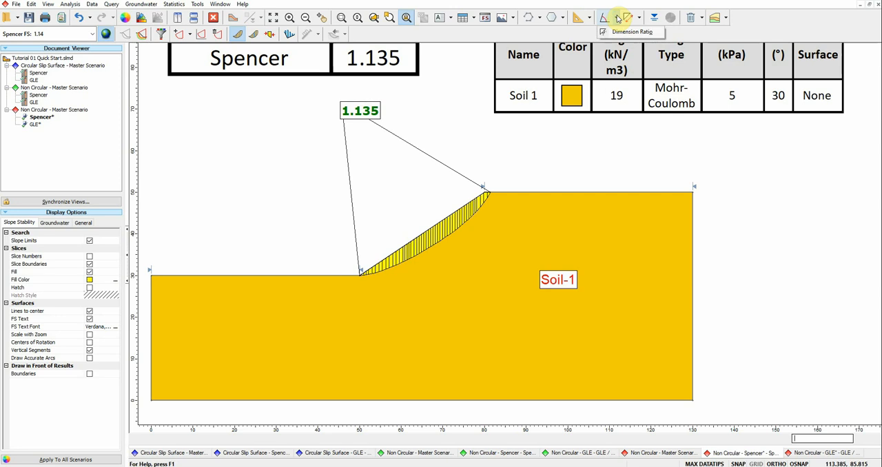
pyautogui.click(622, 30)
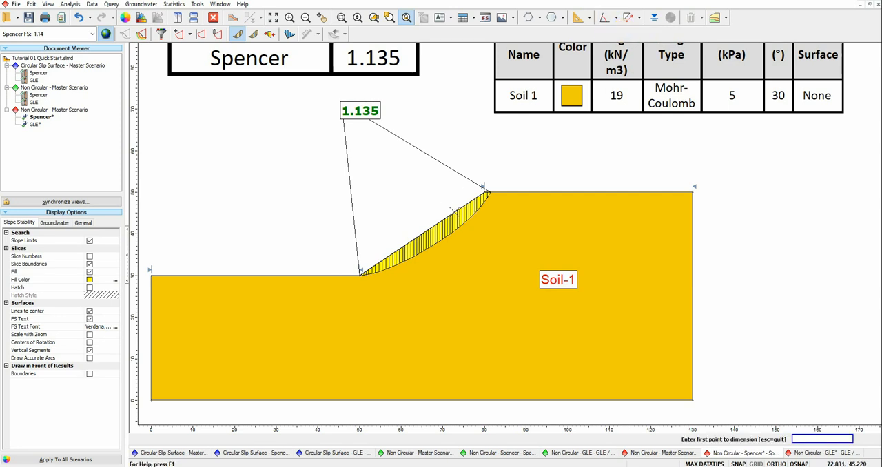
pyautogui.click(416, 235)
pyautogui.click(395, 250)
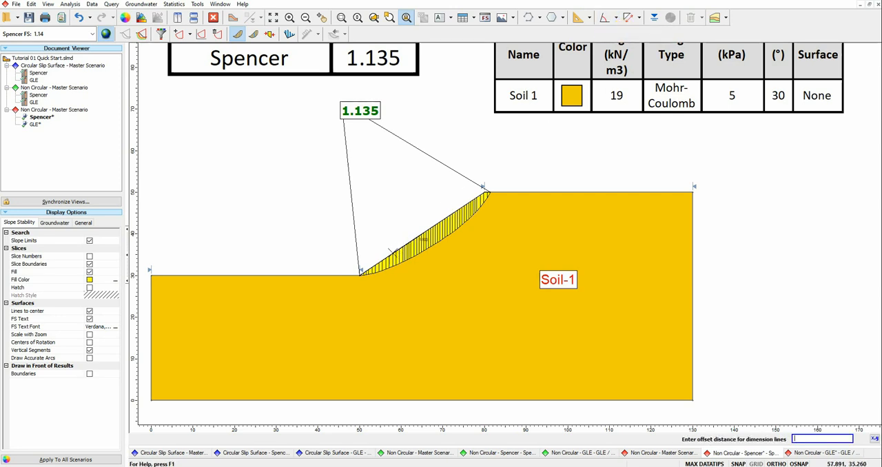
pyautogui.click(360, 213)
# Step: Format the slope's ratio dimension with a larger font size
pyautogui.rightClick(426, 233)
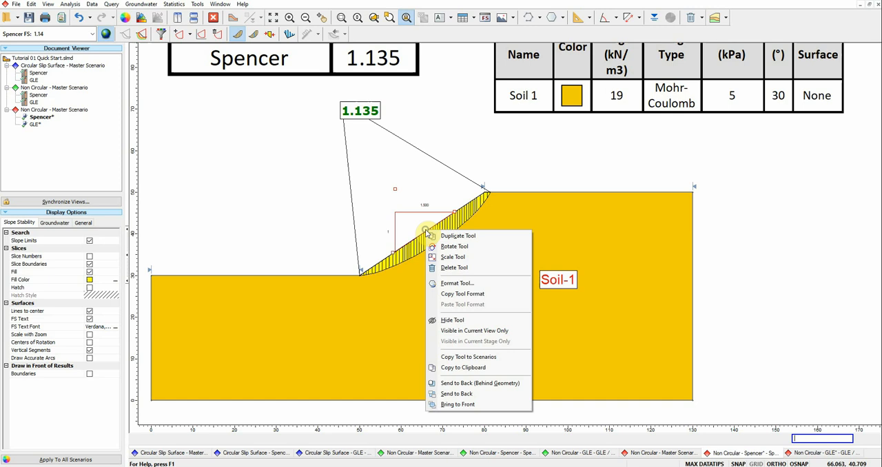
pyautogui.click(451, 284)
pyautogui.click(389, 190)
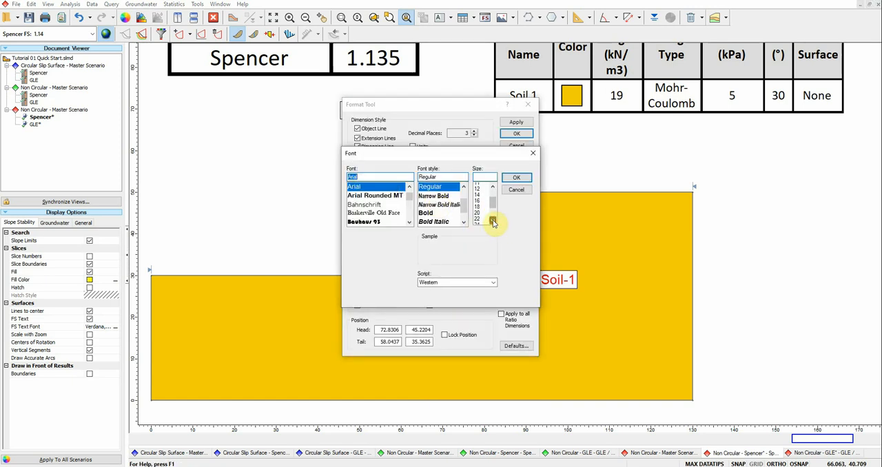
pyautogui.click(479, 221)
pyautogui.click(516, 177)
pyautogui.click(516, 133)
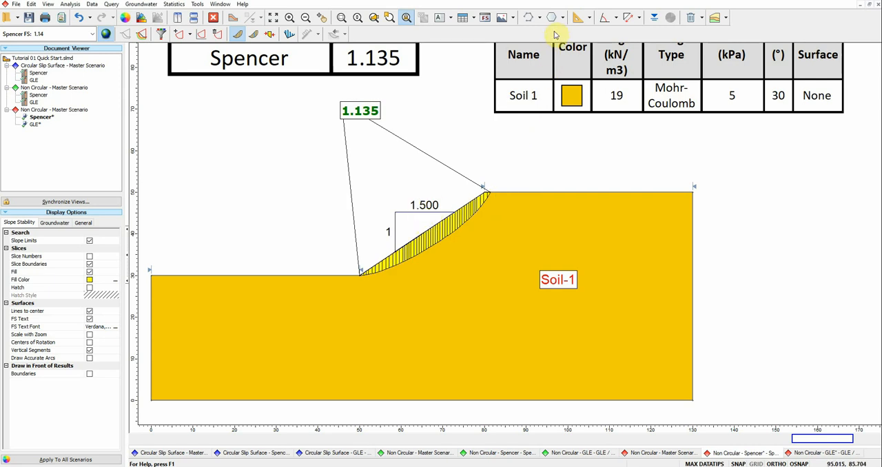
# Step: Dimension the height of the model's far vertical edge from (130, 50) to (130, 0), offset outside the soil to about x = 143.7
pyautogui.click(629, 17)
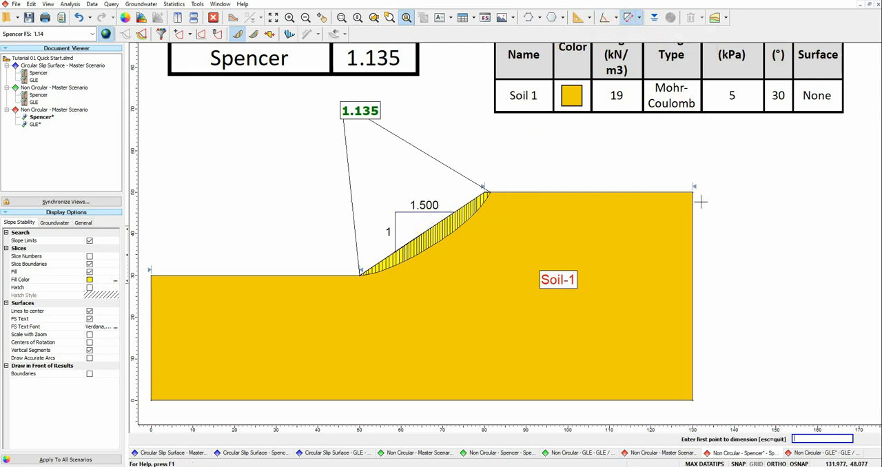
pyautogui.click(693, 400)
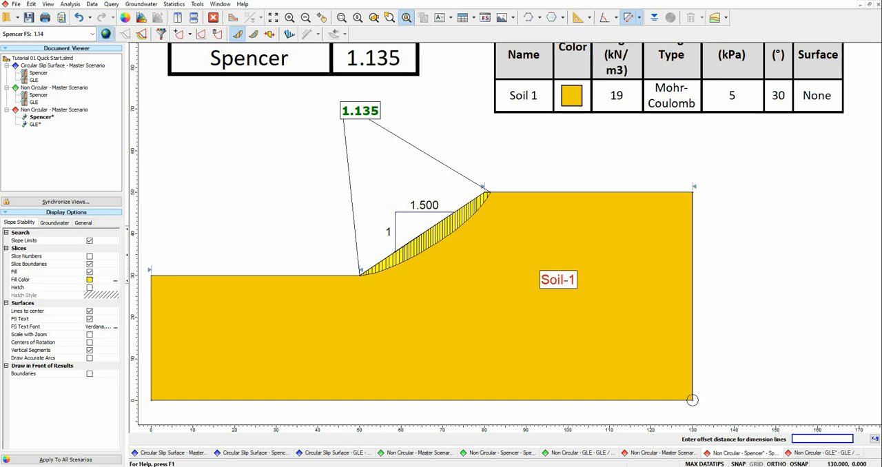
pyautogui.click(750, 386)
# Step: Format the height dimension with a larger font and no decimal places
pyautogui.rightClick(750, 297)
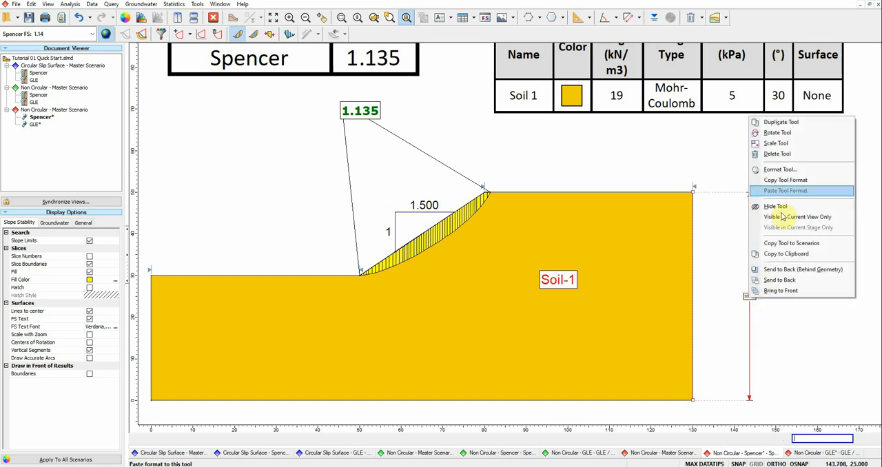
pyautogui.click(782, 173)
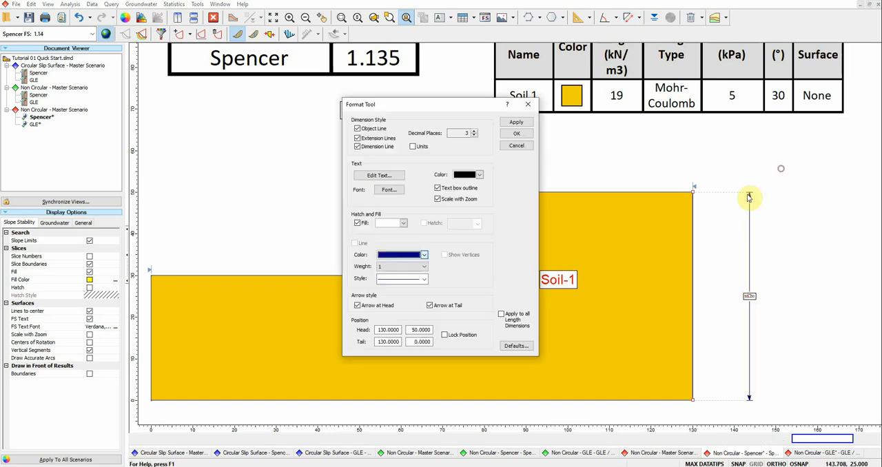
pyautogui.click(390, 191)
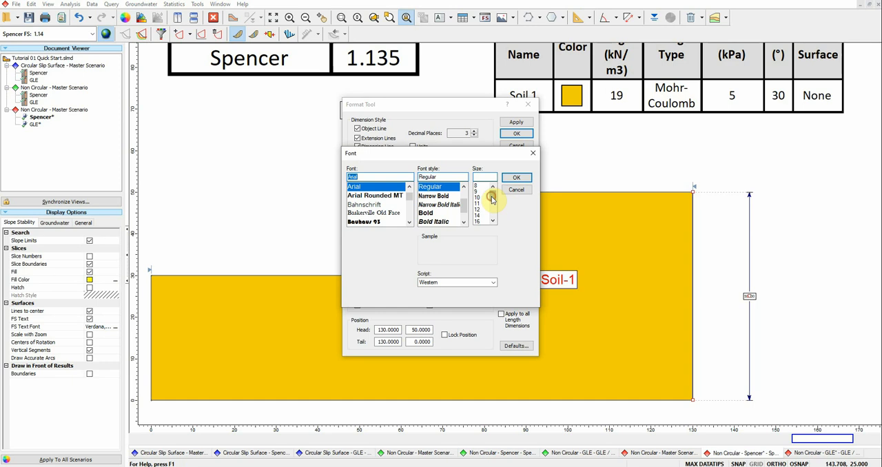
pyautogui.click(509, 177)
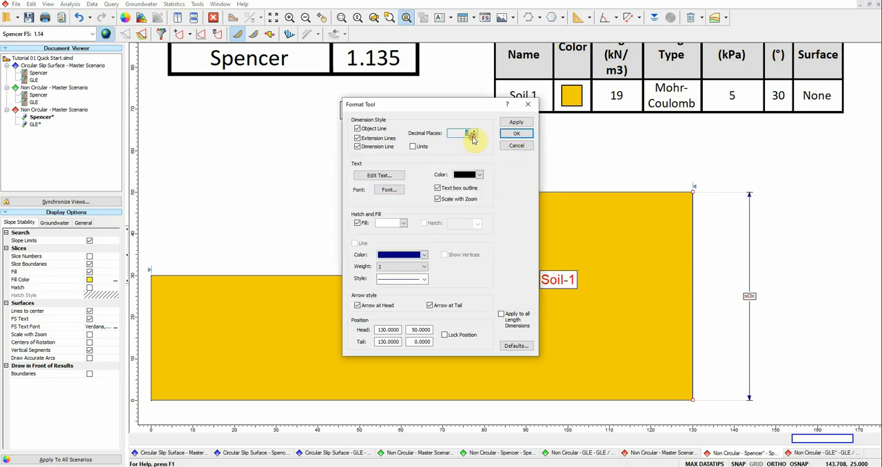
pyautogui.click(516, 133)
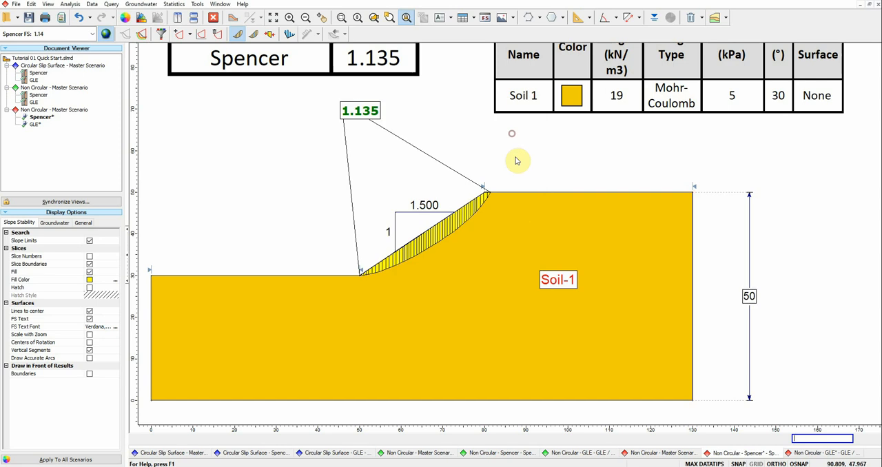
pyautogui.rightClick(753, 298)
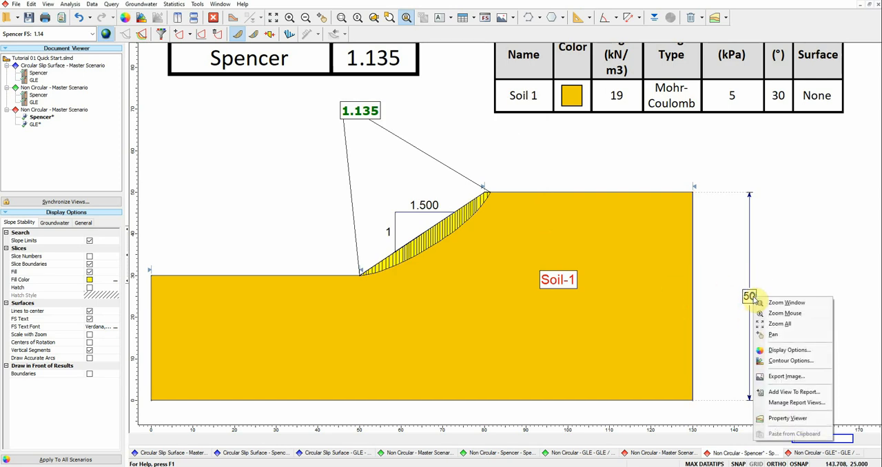
# Step: Display all slip surfaces generated by the Spencer analysis, coloured by safety factor
pyautogui.click(779, 211)
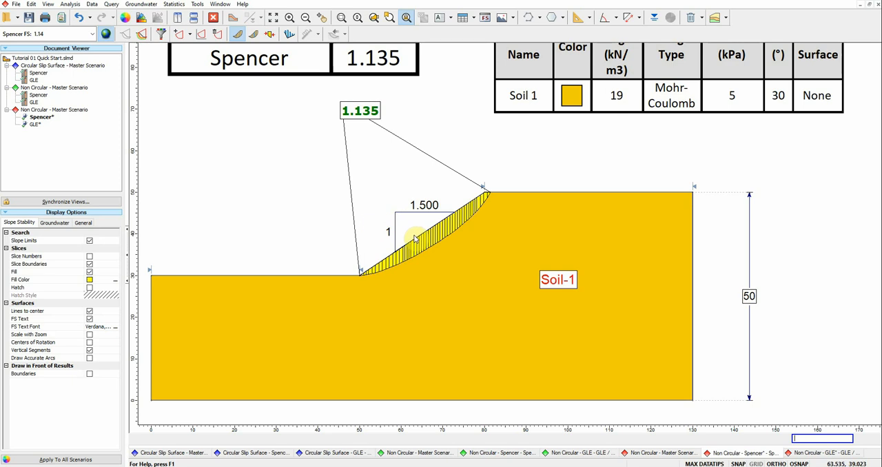
pyautogui.scroll(-1, 415, 235)
pyautogui.moveTo(415, 222); pyautogui.dragTo(390, 261)
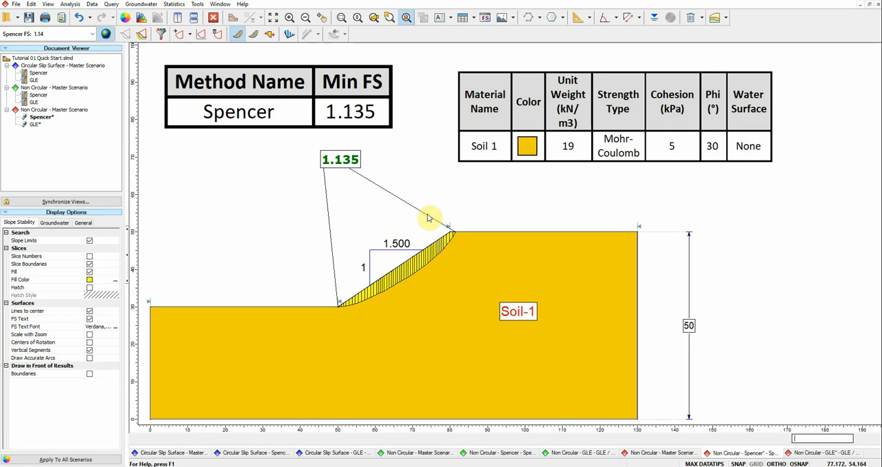
pyautogui.moveTo(466, 236)
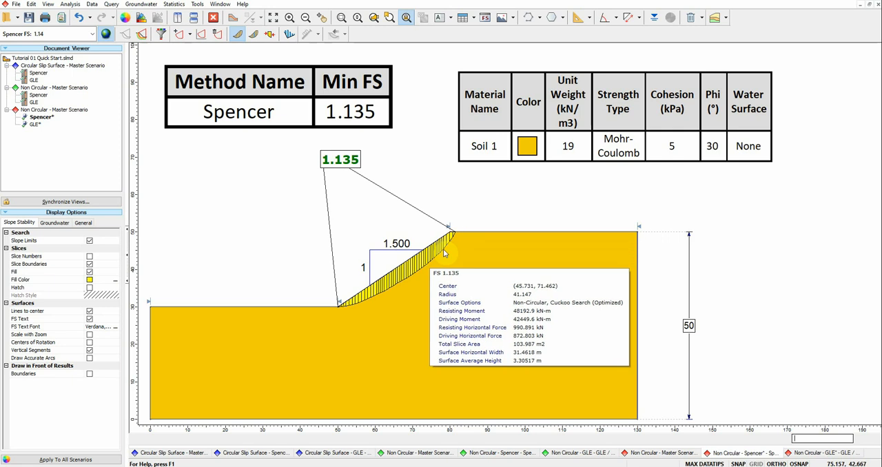
pyautogui.moveTo(341, 306)
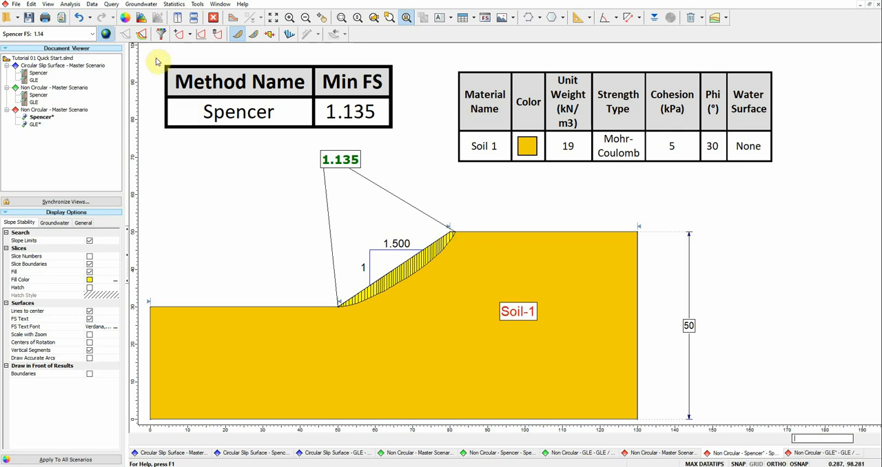
pyautogui.click(141, 38)
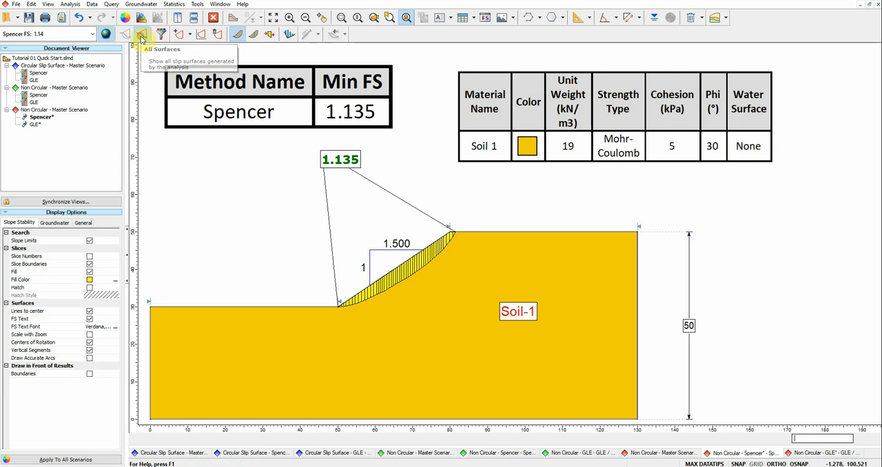
pyautogui.click(176, 91)
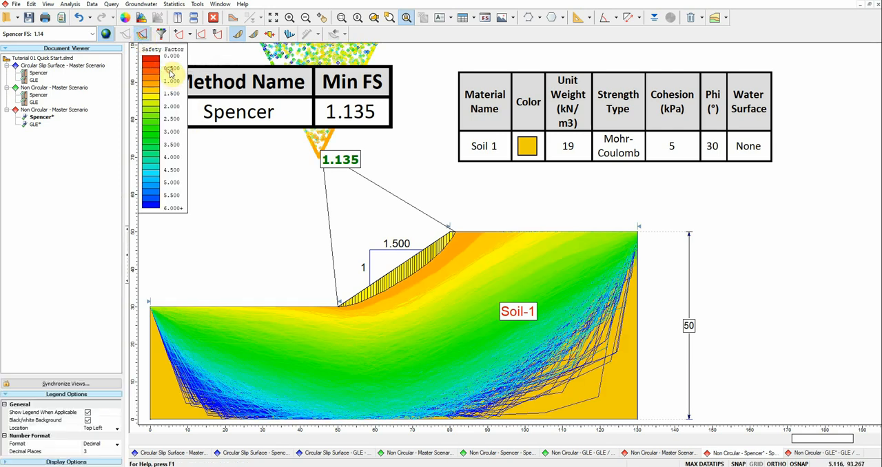
pyautogui.rightClick(164, 57)
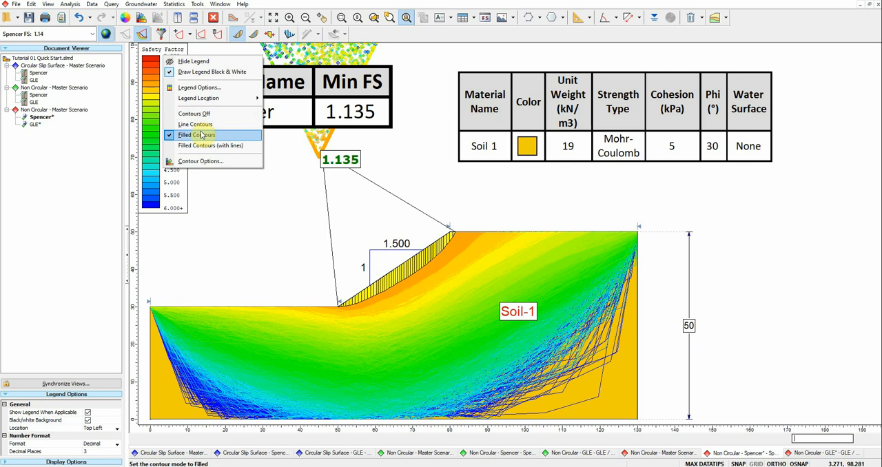
pyautogui.click(147, 63)
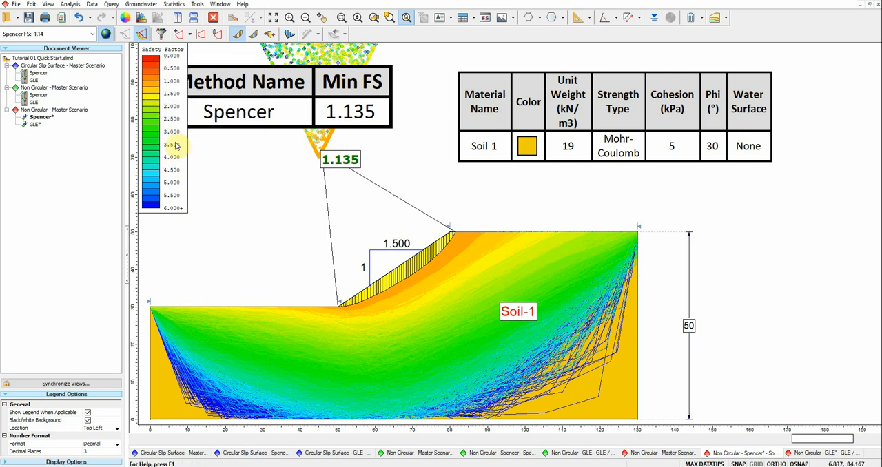
pyautogui.moveTo(341, 338)
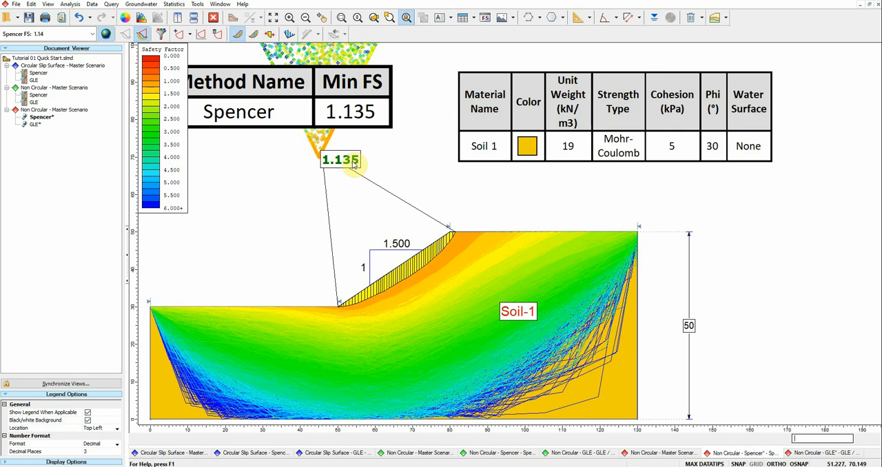
pyautogui.moveTo(329, 158)
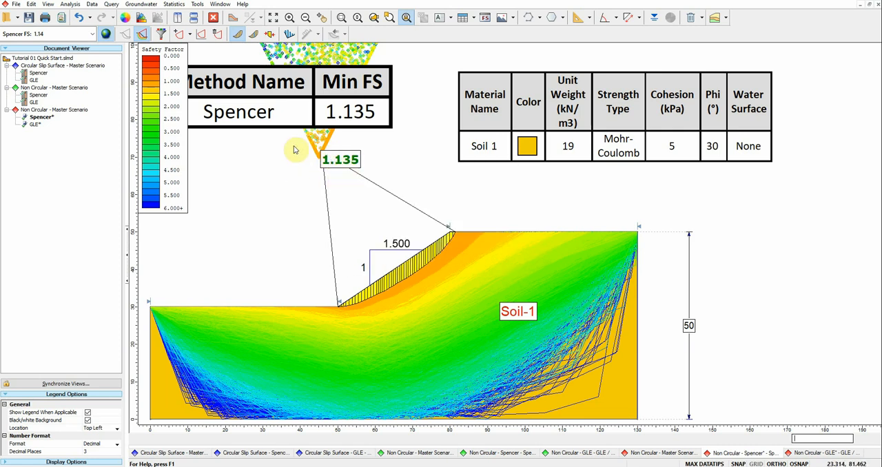
pyautogui.moveTo(559, 329)
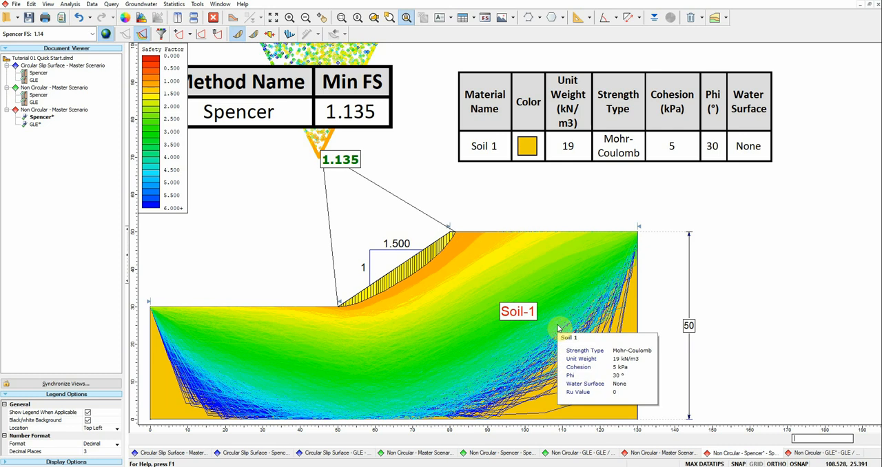
# Step: Filter the displayed slip surfaces to those with a factor of safety from 1 to 1.5
pyautogui.click(161, 34)
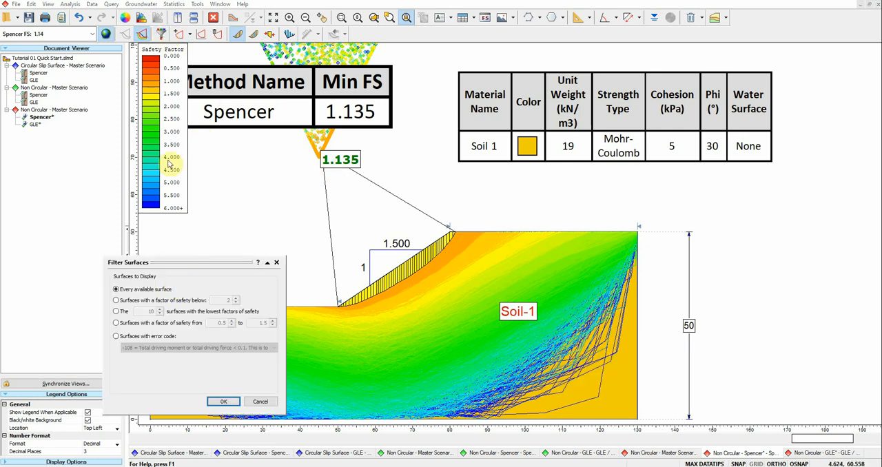
pyautogui.click(116, 323)
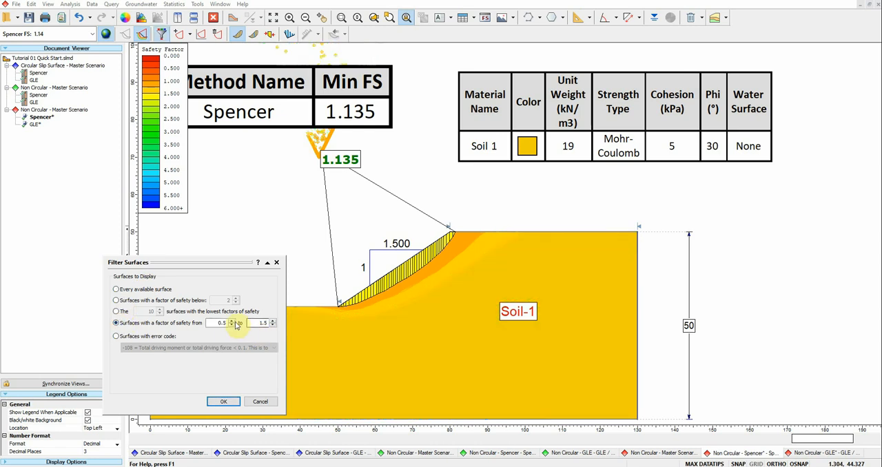
pyautogui.doubleClick(224, 323)
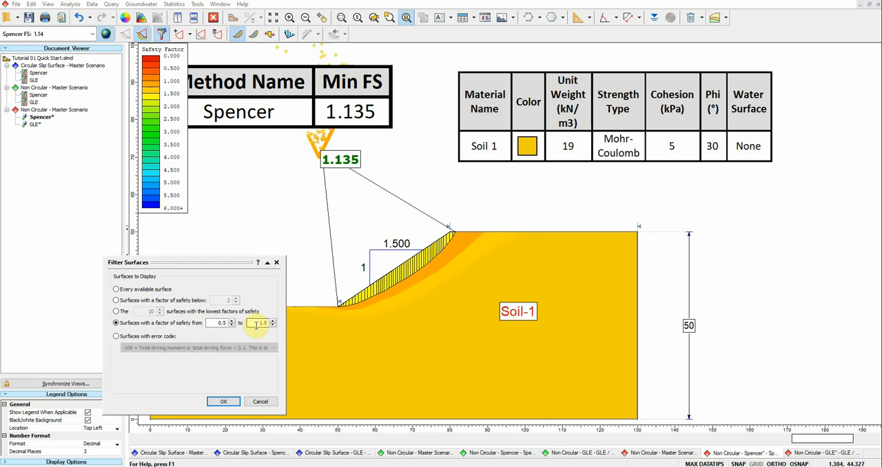
pyautogui.click(210, 323)
pyautogui.doubleClick(218, 323)
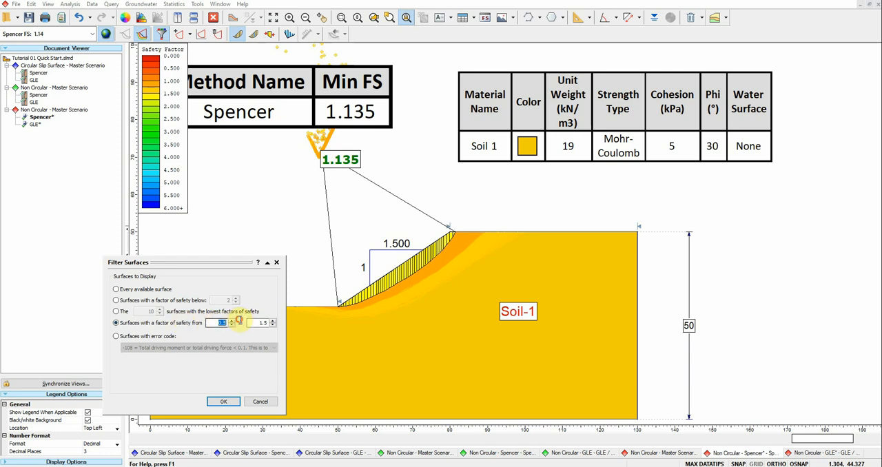
pyautogui.click(223, 401)
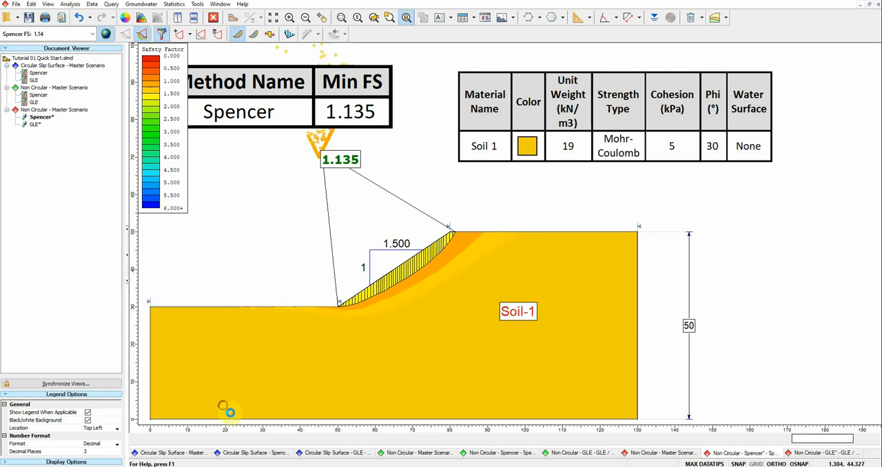
pyautogui.scroll(3, 476, 297)
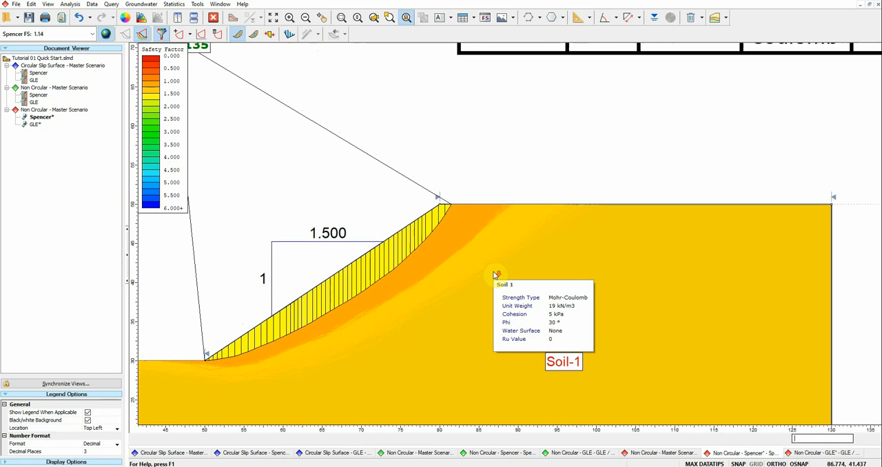
pyautogui.scroll(-2, 507, 291)
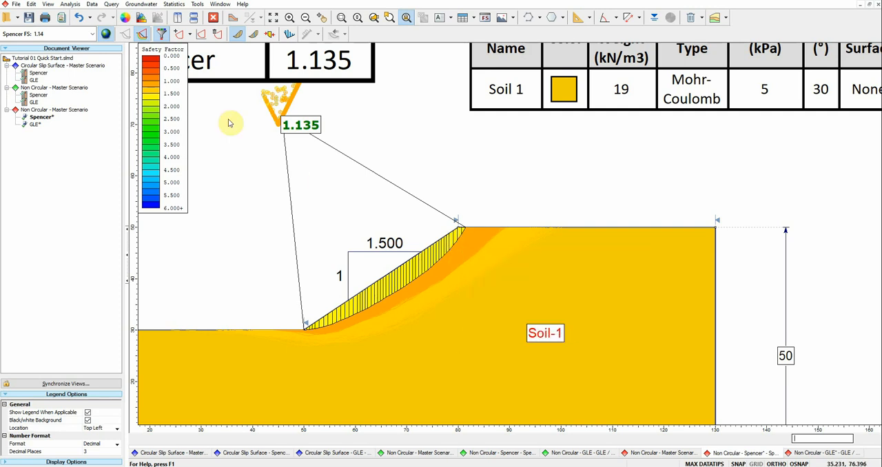
# Step: Reset the surface filter to display every available slip surface
pyautogui.click(162, 34)
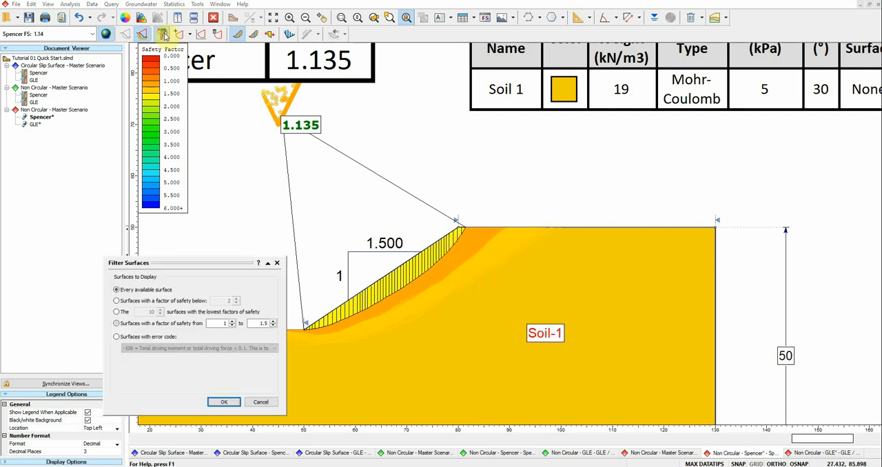
pyautogui.click(141, 290)
pyautogui.click(224, 401)
pyautogui.scroll(-6, 497, 331)
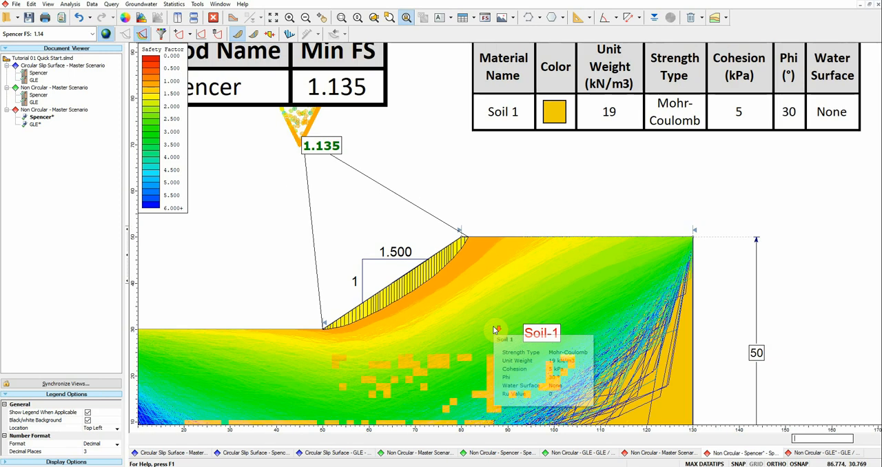
pyautogui.moveTo(480, 330); pyautogui.dragTo(442, 317)
pyautogui.scroll(-1, 428, 282)
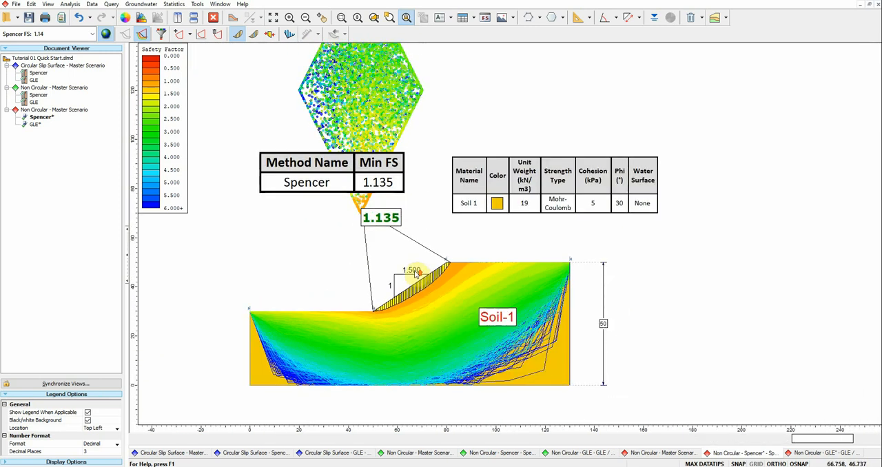
pyautogui.scroll(1, 413, 274)
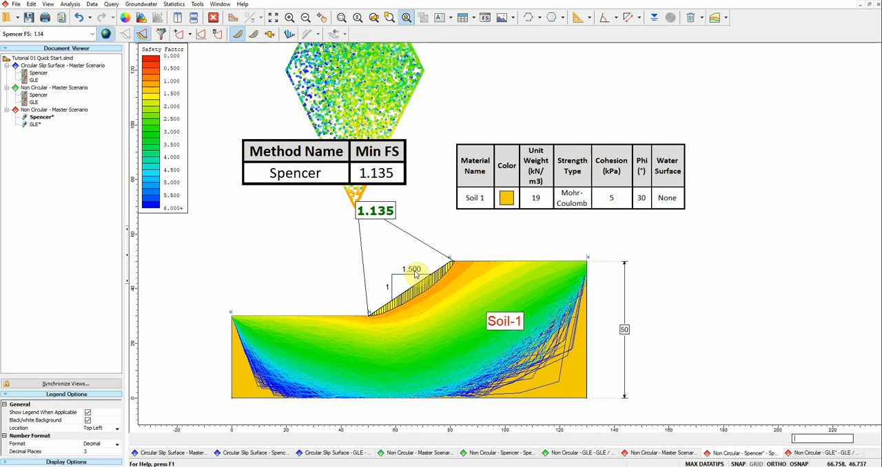